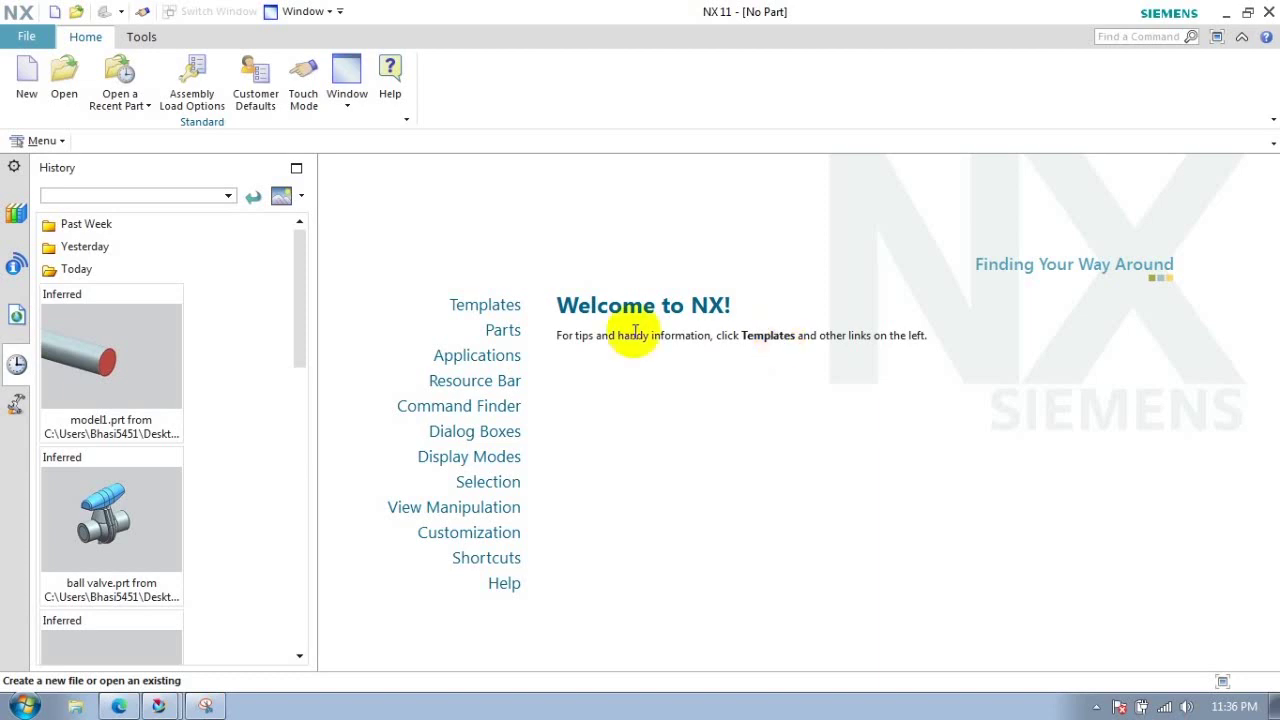
- Open ball valve.prt from Desktop > models > examples > Tutorial Examples > Ball Valve
click(64, 72)
click(305, 210)
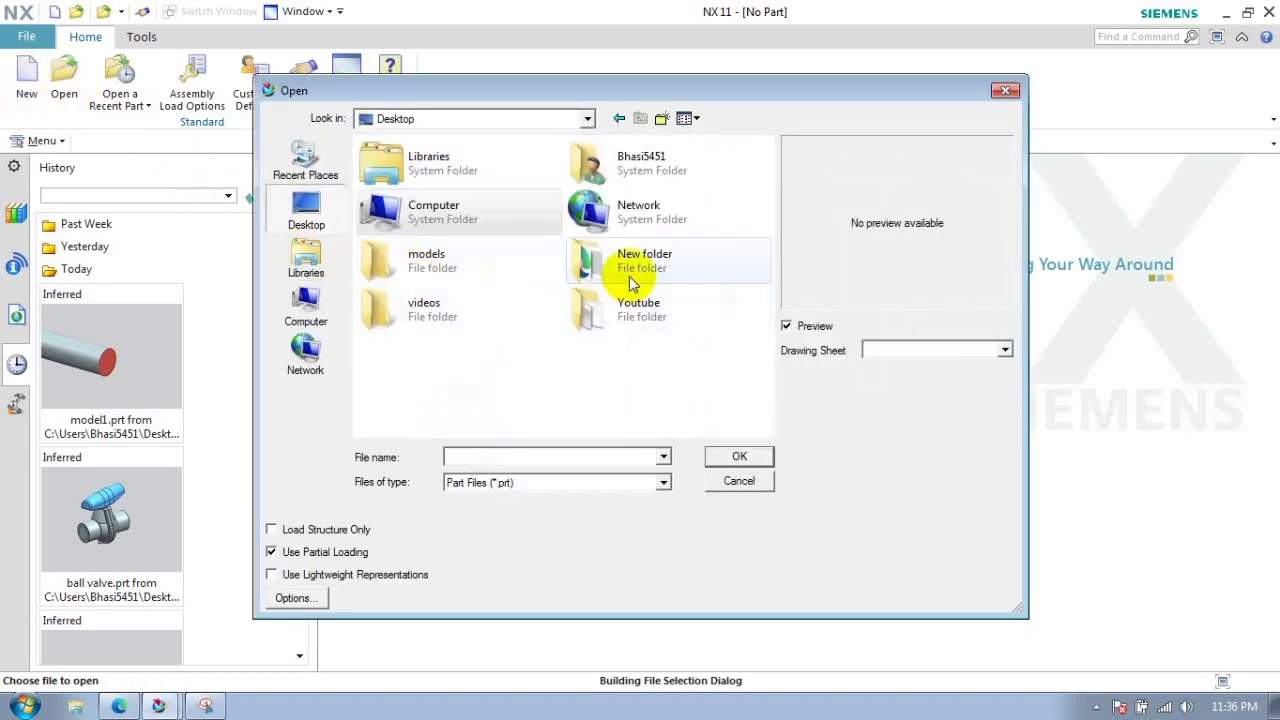
double_click(447, 259)
double_click(412, 221)
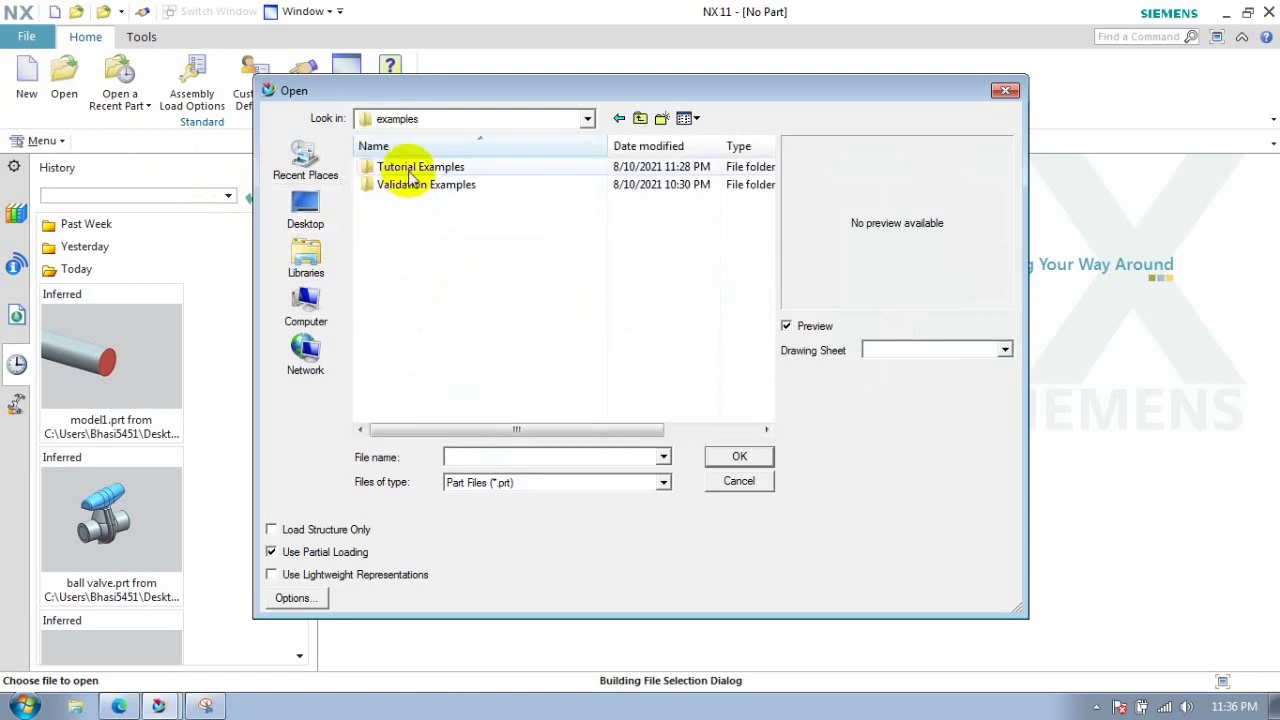
double_click(412, 170)
double_click(414, 270)
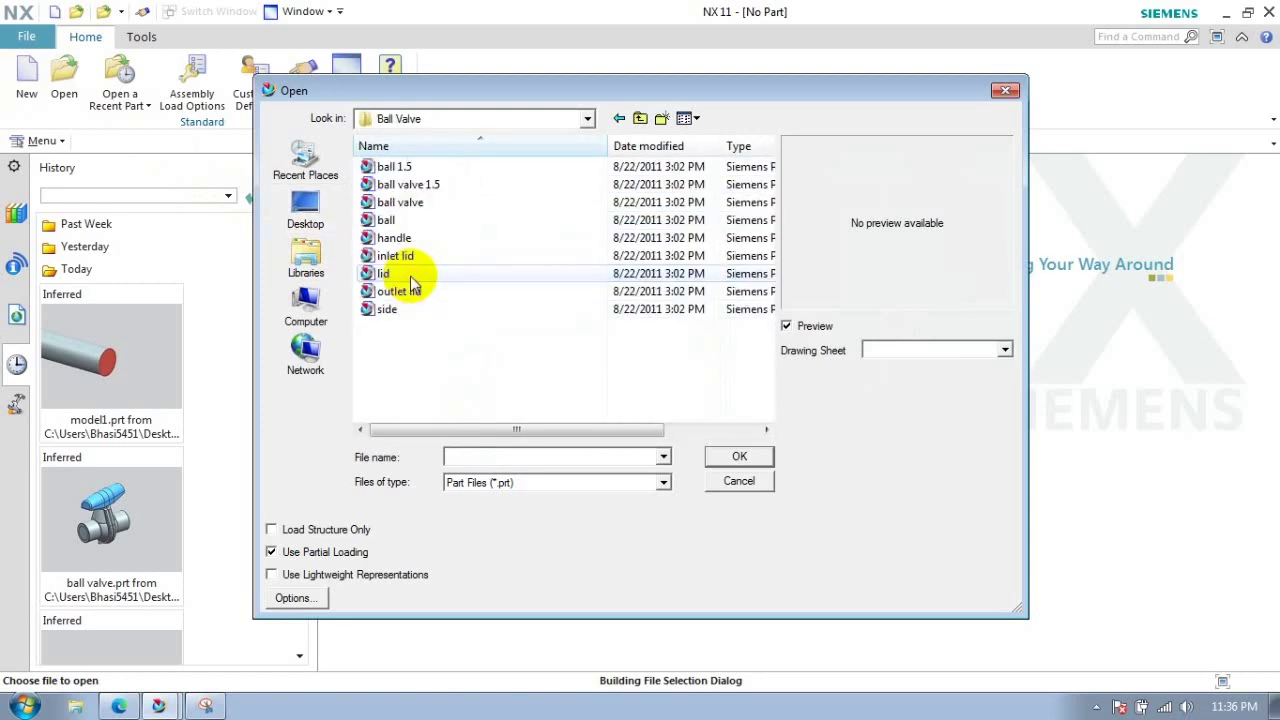
click(400, 202)
click(739, 456)
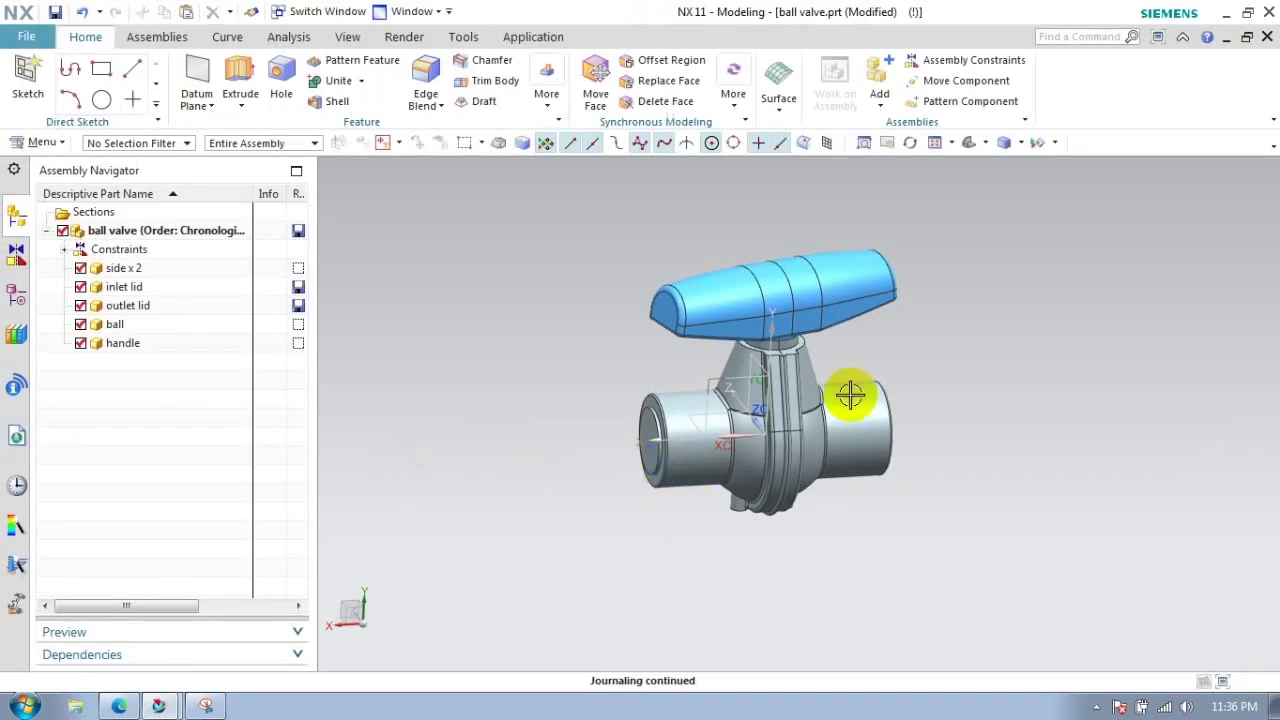
- Switch the ball valve assembly into the FloEFD simulation application
scroll(938, 366, up, 2)
click(28, 37)
click(50, 63)
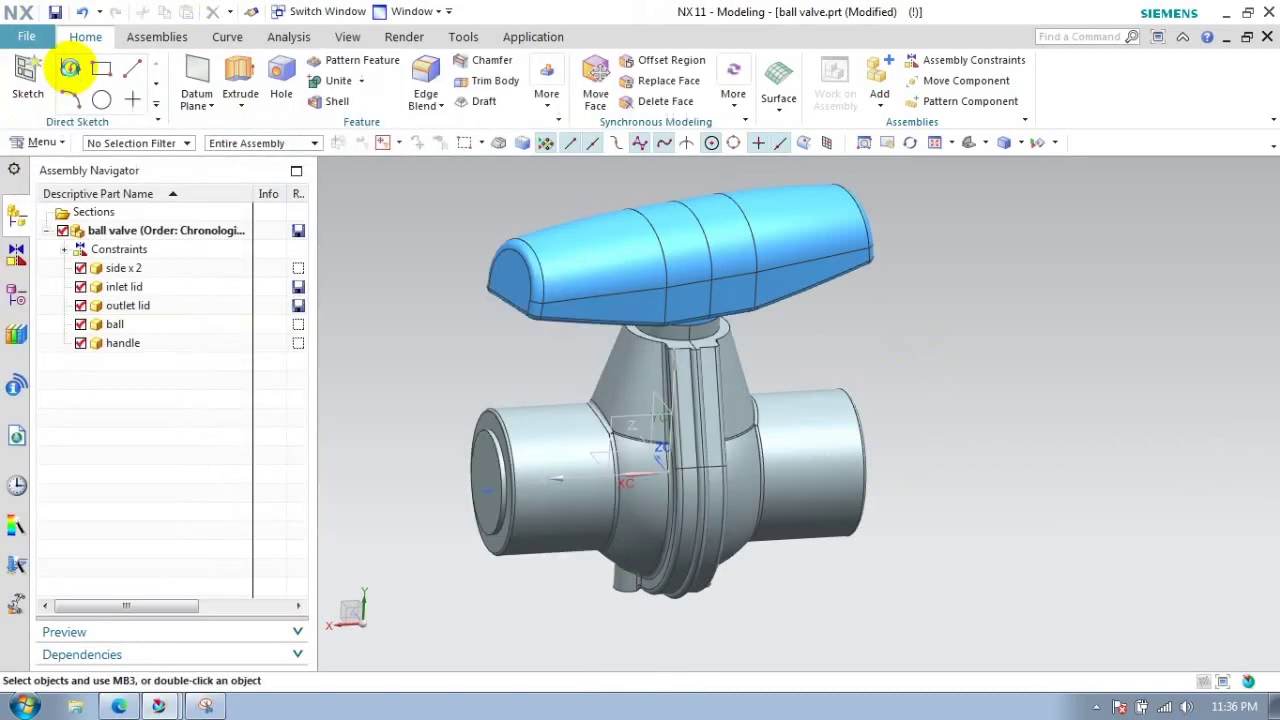
click(960, 664)
click(14, 40)
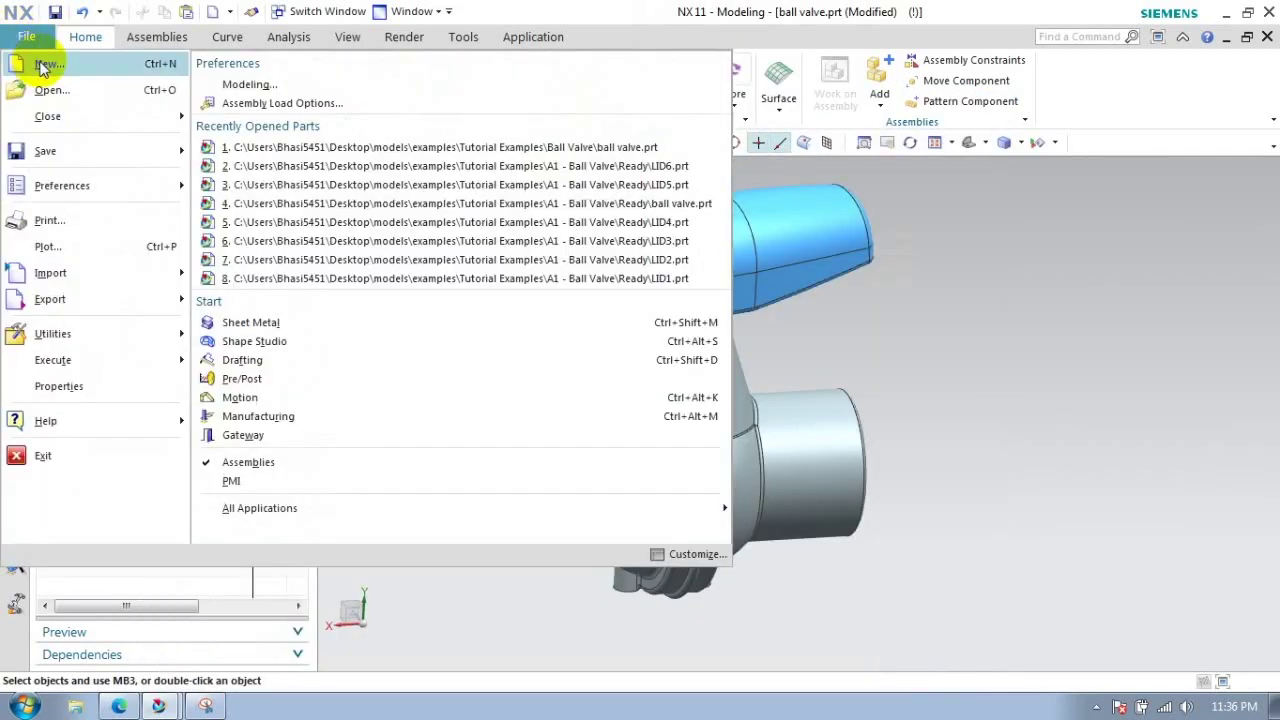
click(778, 100)
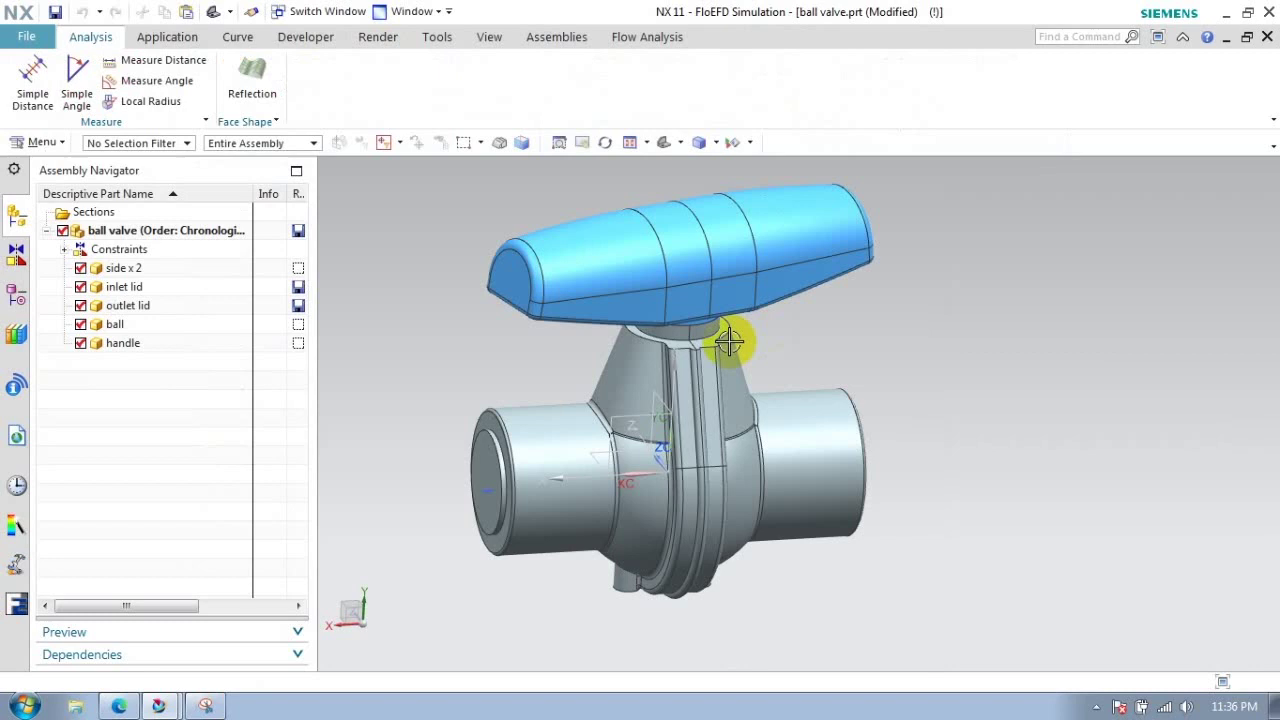
click(17, 604)
mouse_move(608, 347)
middle_down()
mouse_move(651, 329)
mouse_move(640, 354)
middle_up()
- Launch the FloEFD new project Wizard, dismissing the lightweight components prompt
click(630, 36)
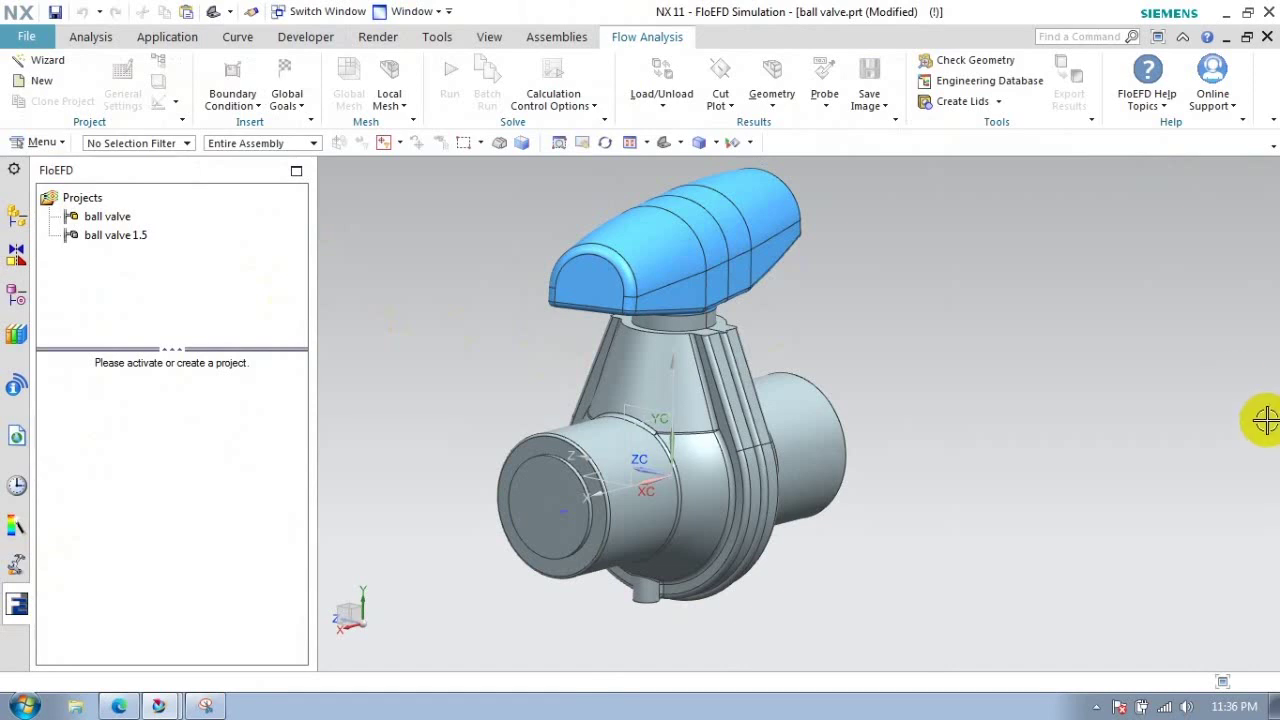
click(40, 62)
click(808, 421)
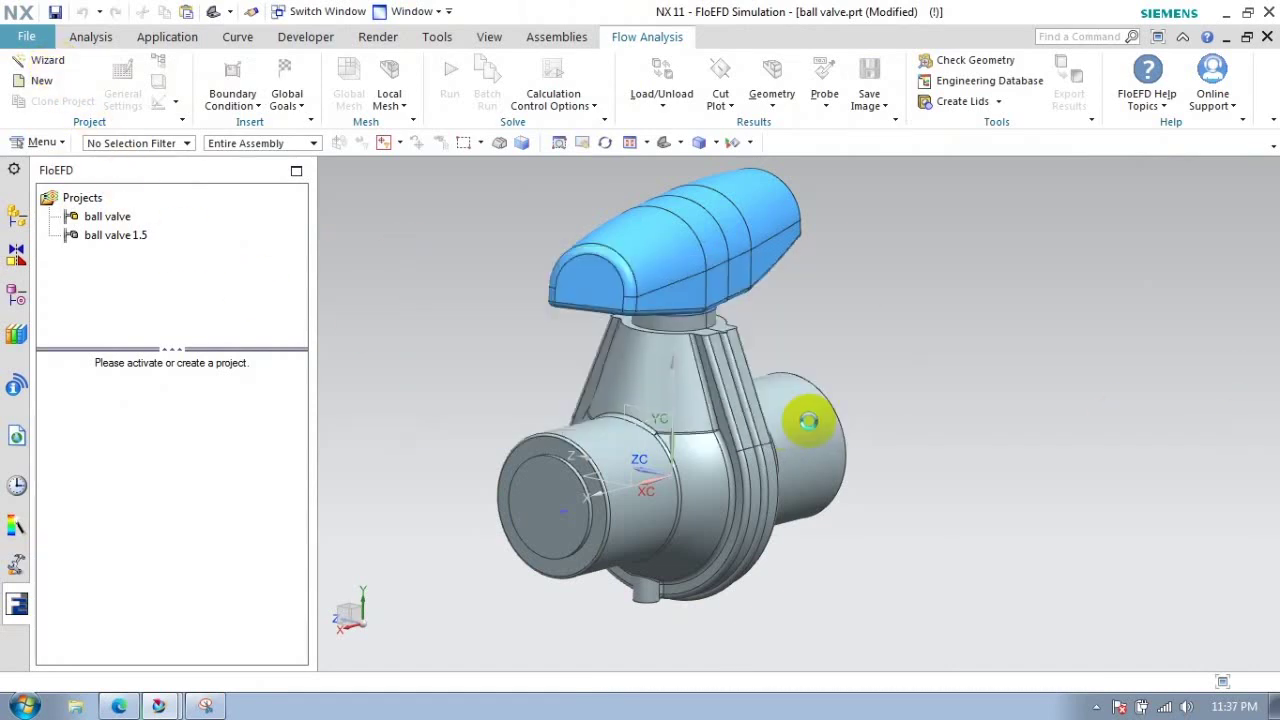
- Name the project 'ball valve' and keep the default unit system and internal analysis
drag(617, 184, 470, 183)
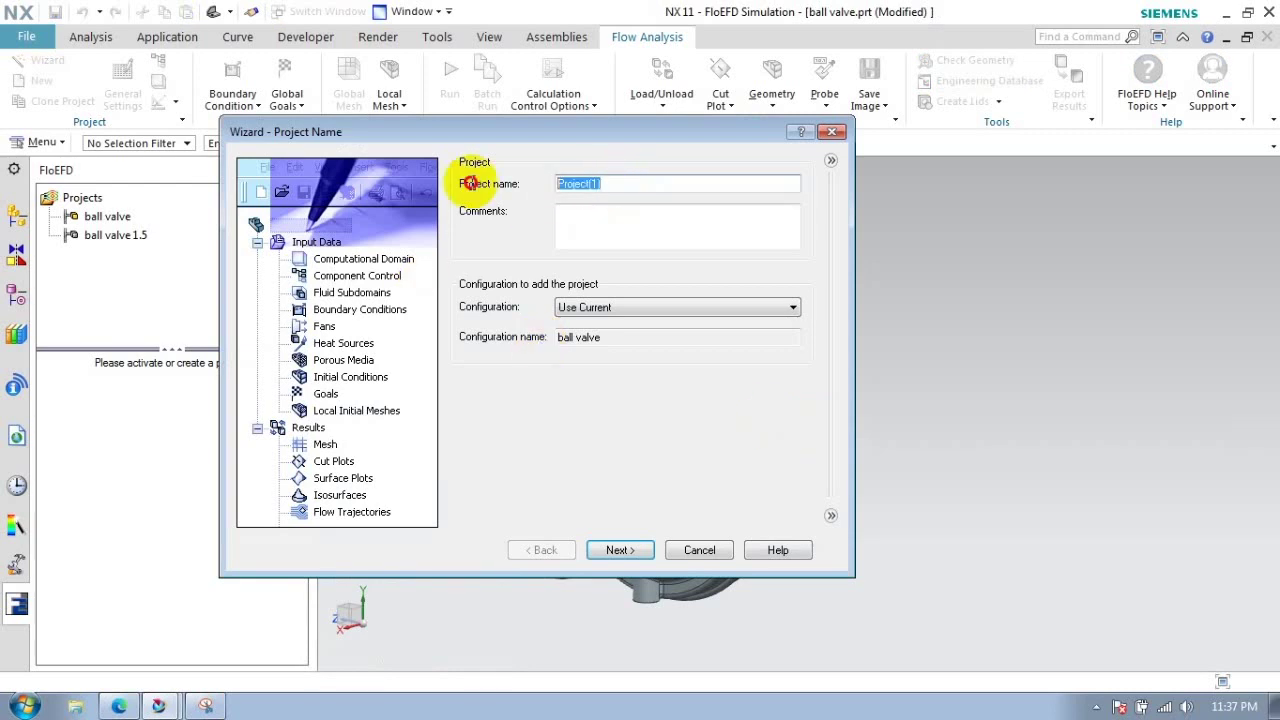
text(ball valve)
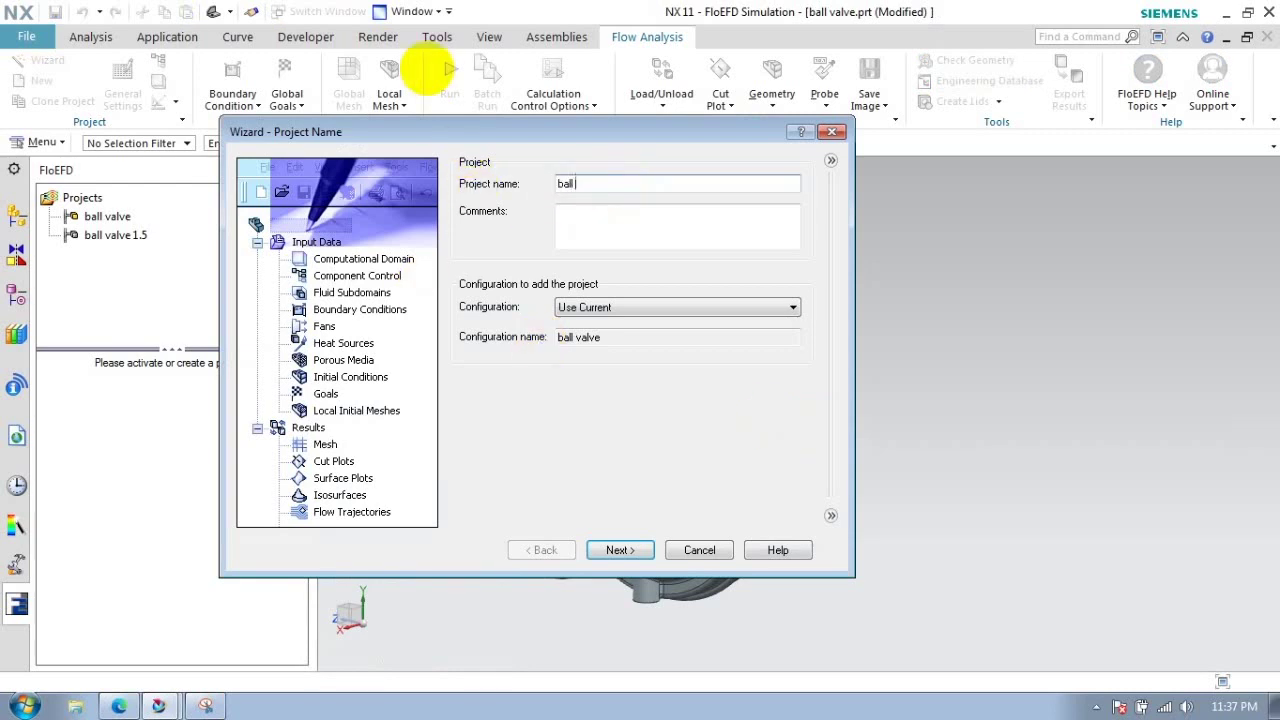
click(619, 550)
click(621, 553)
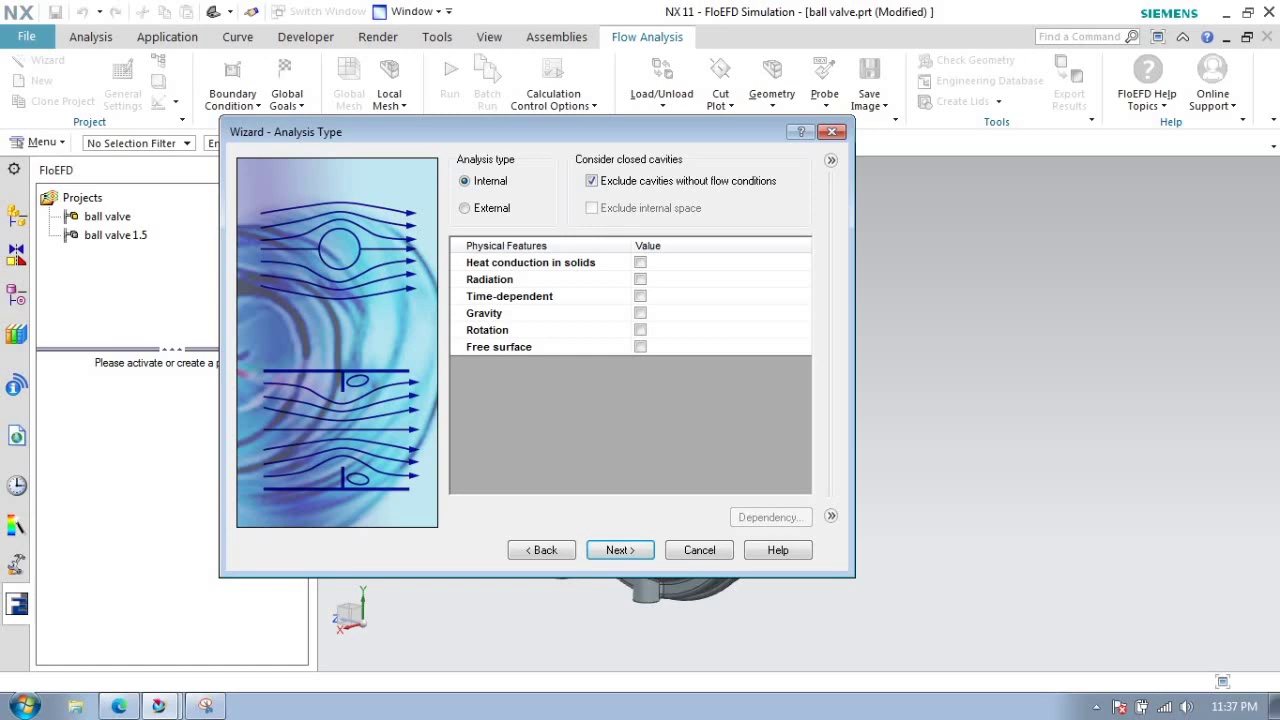
click(619, 550)
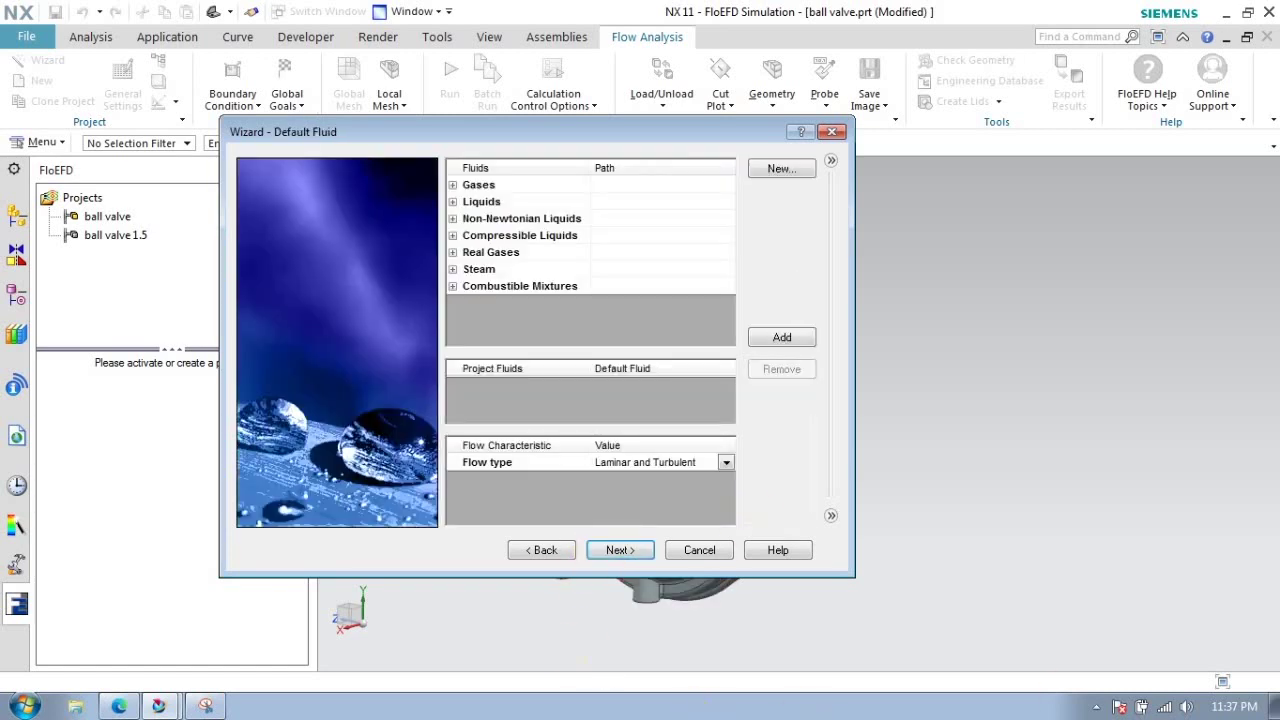
- Add Water from Liquids as the fluid and finish with default wall and initial conditions
click(453, 201)
scroll(506, 283, down, 5)
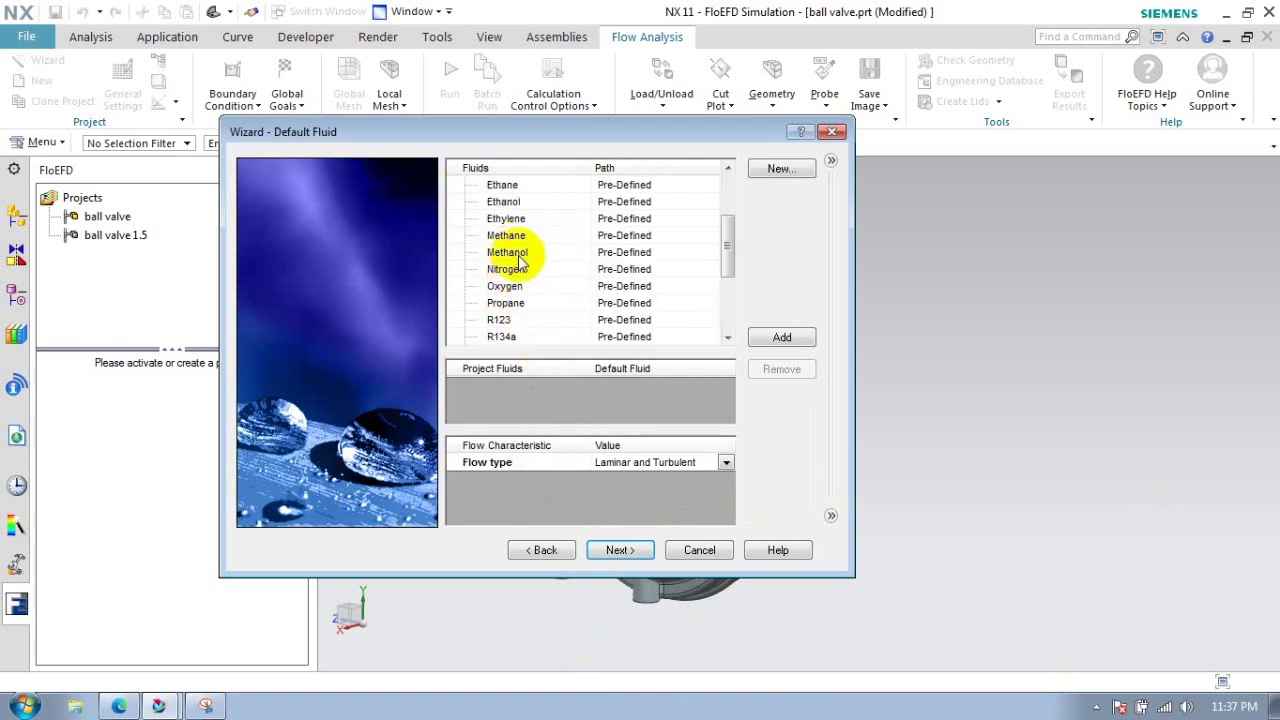
click(506, 283)
double_click(500, 252)
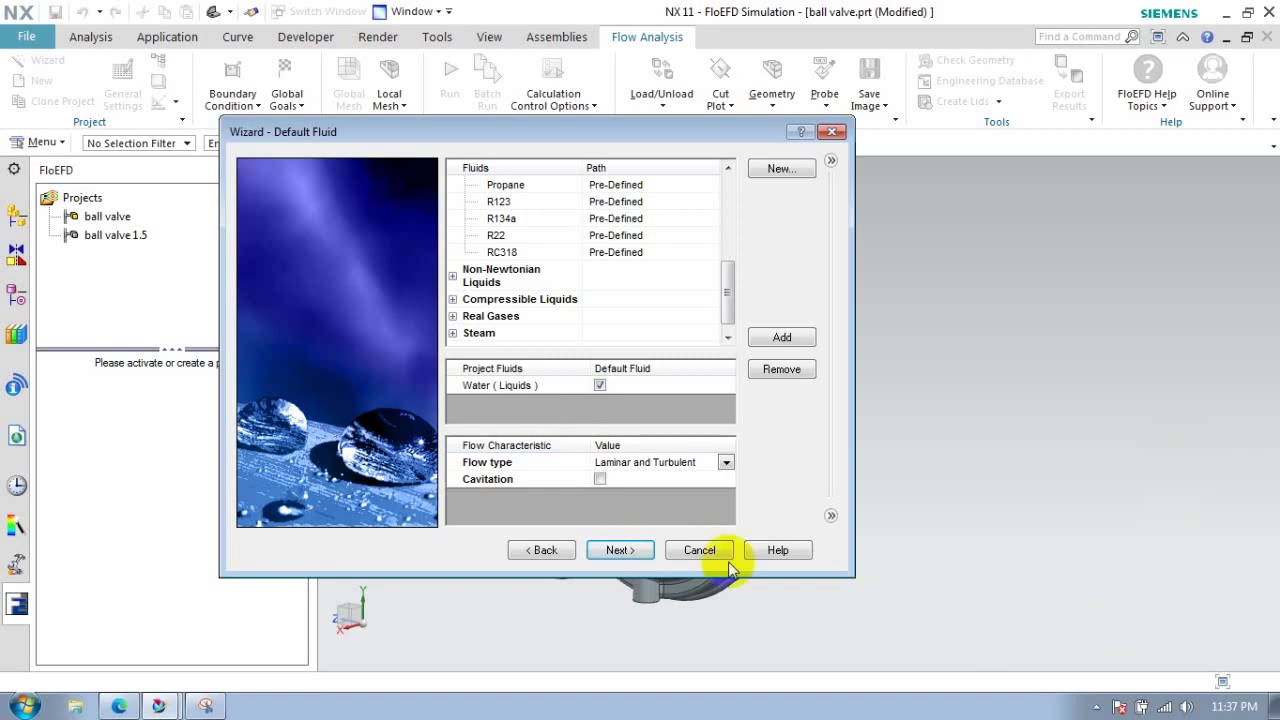
click(620, 550)
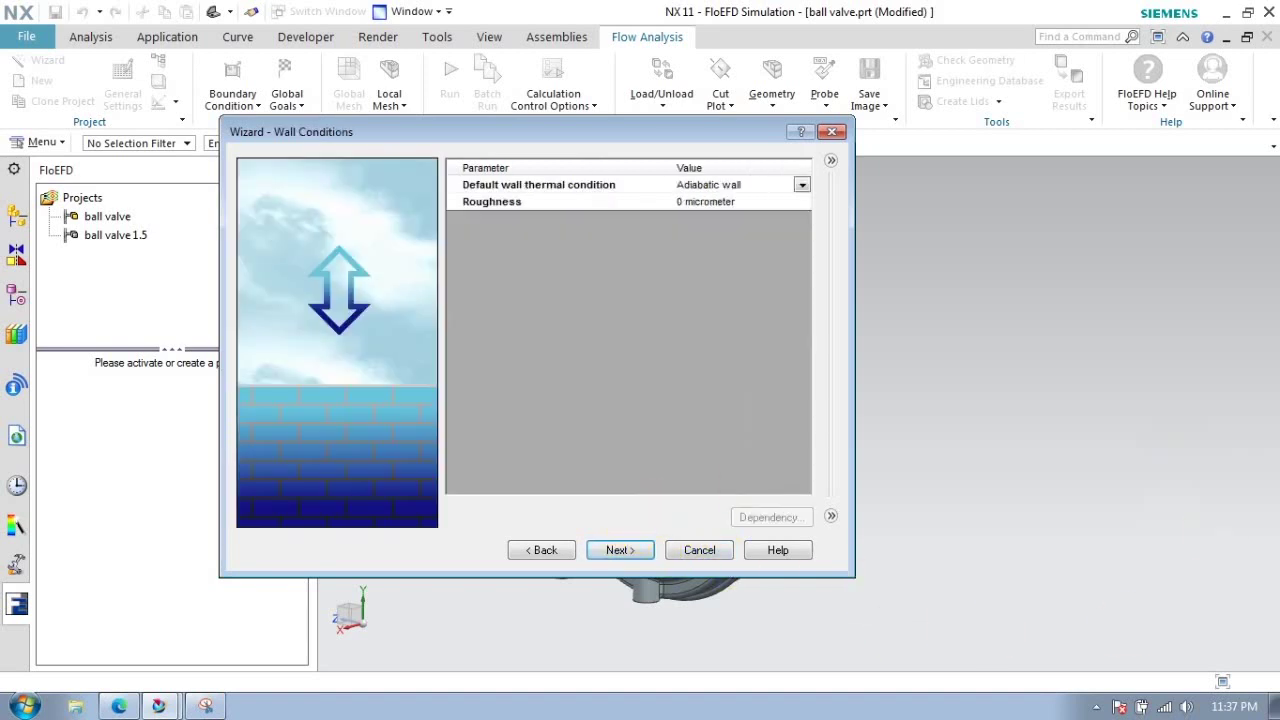
click(626, 551)
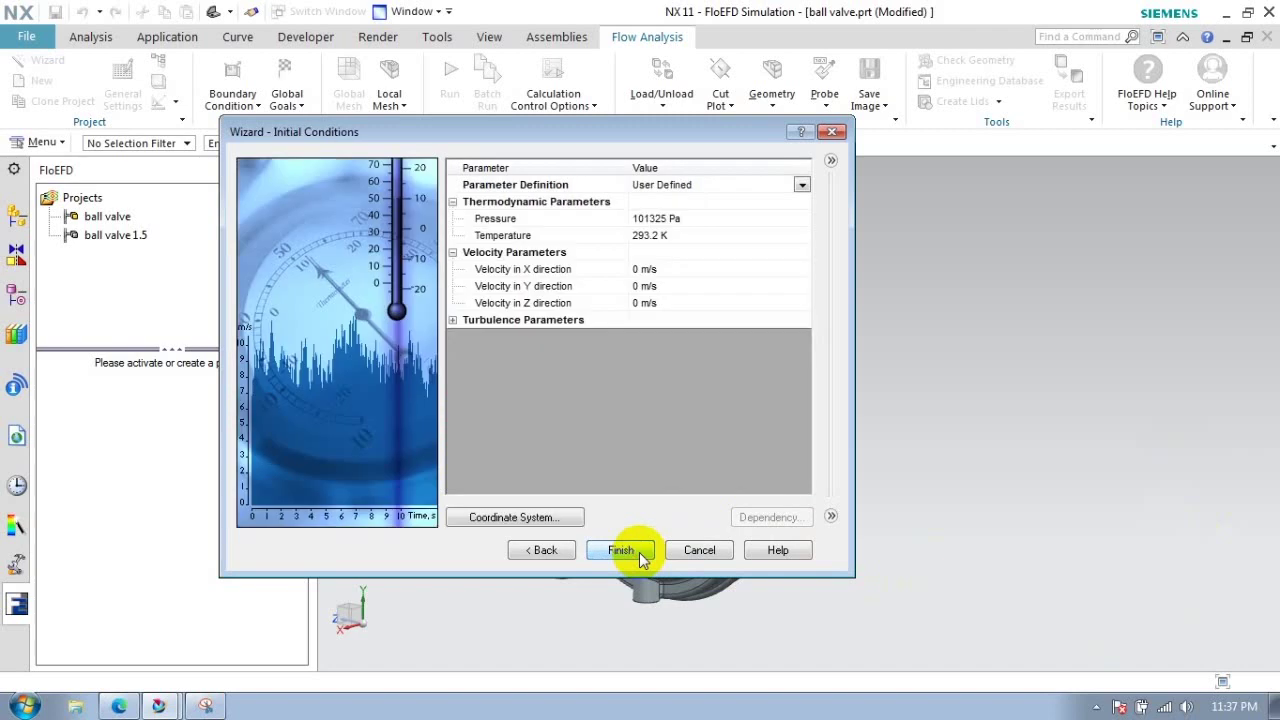
click(452, 320)
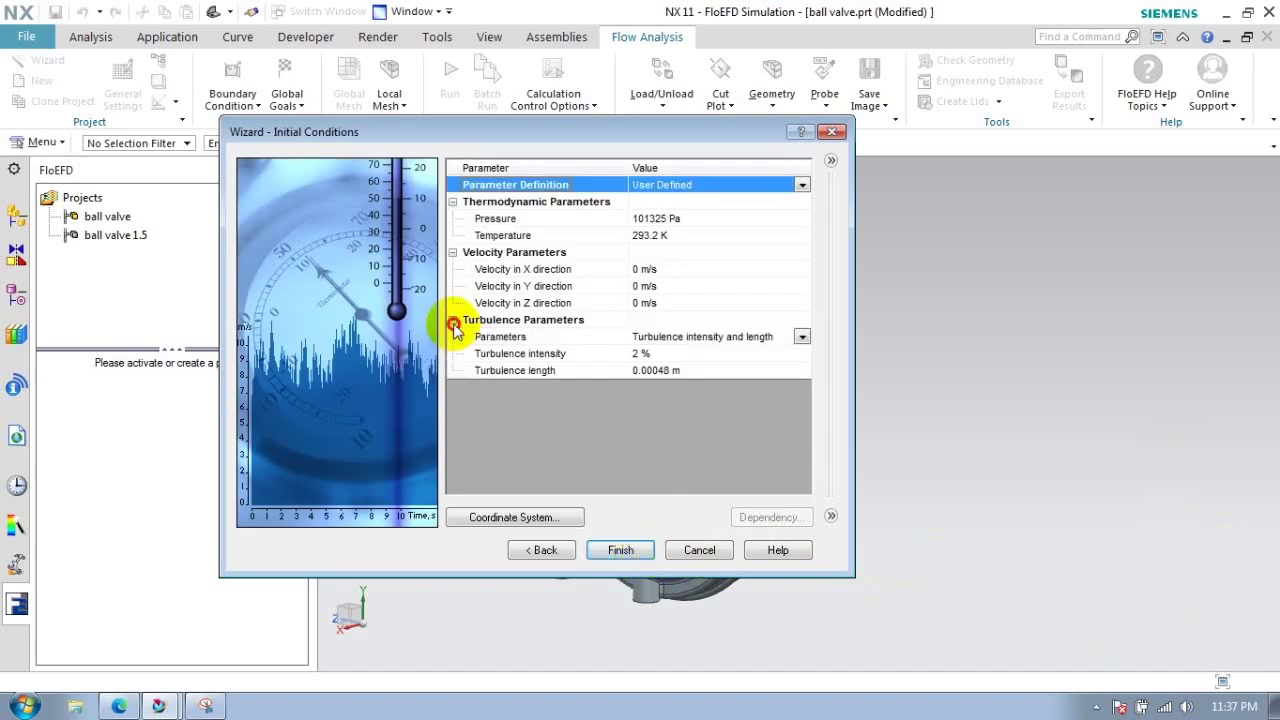
click(641, 553)
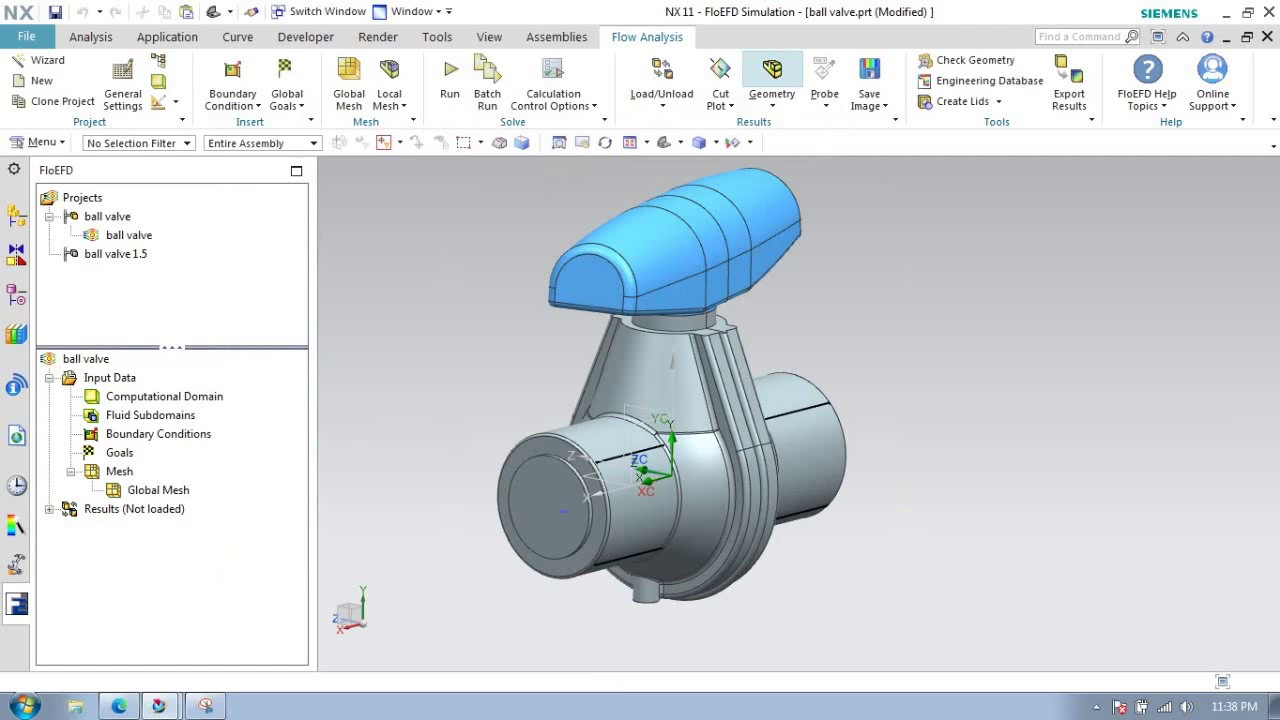
- Hide the Computational Domain box
click(213, 397)
right_click(214, 398)
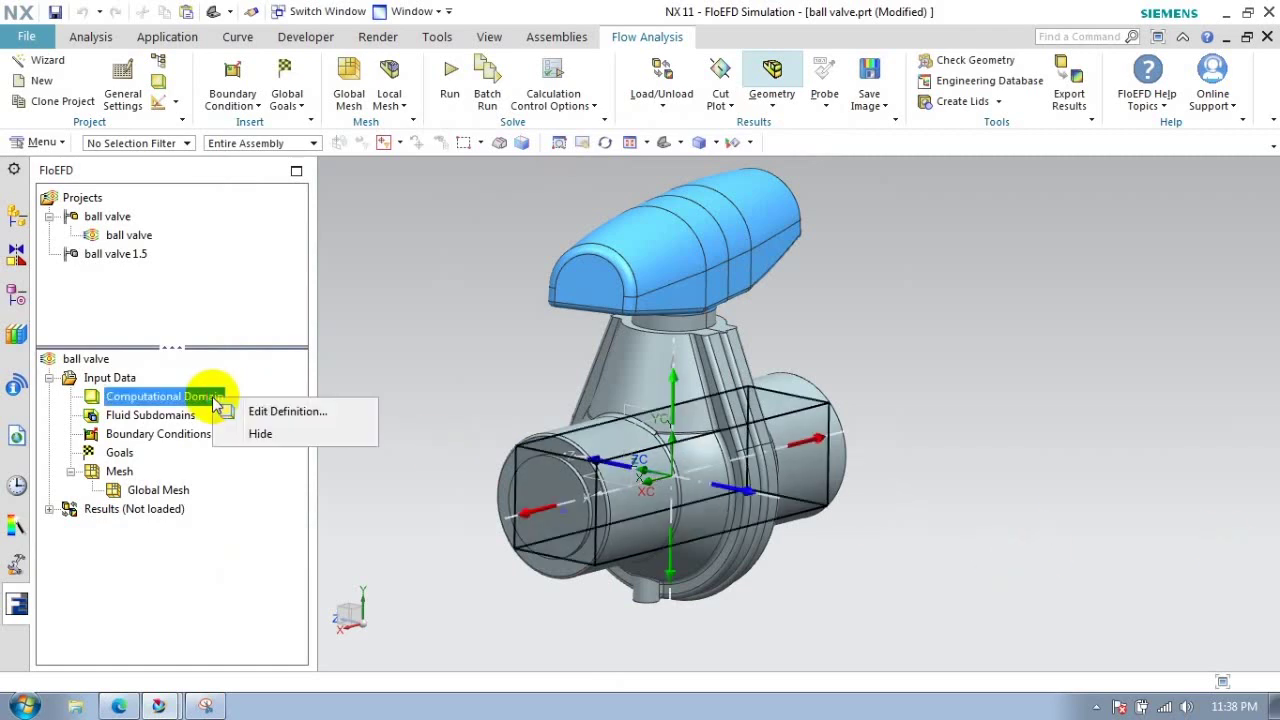
click(260, 436)
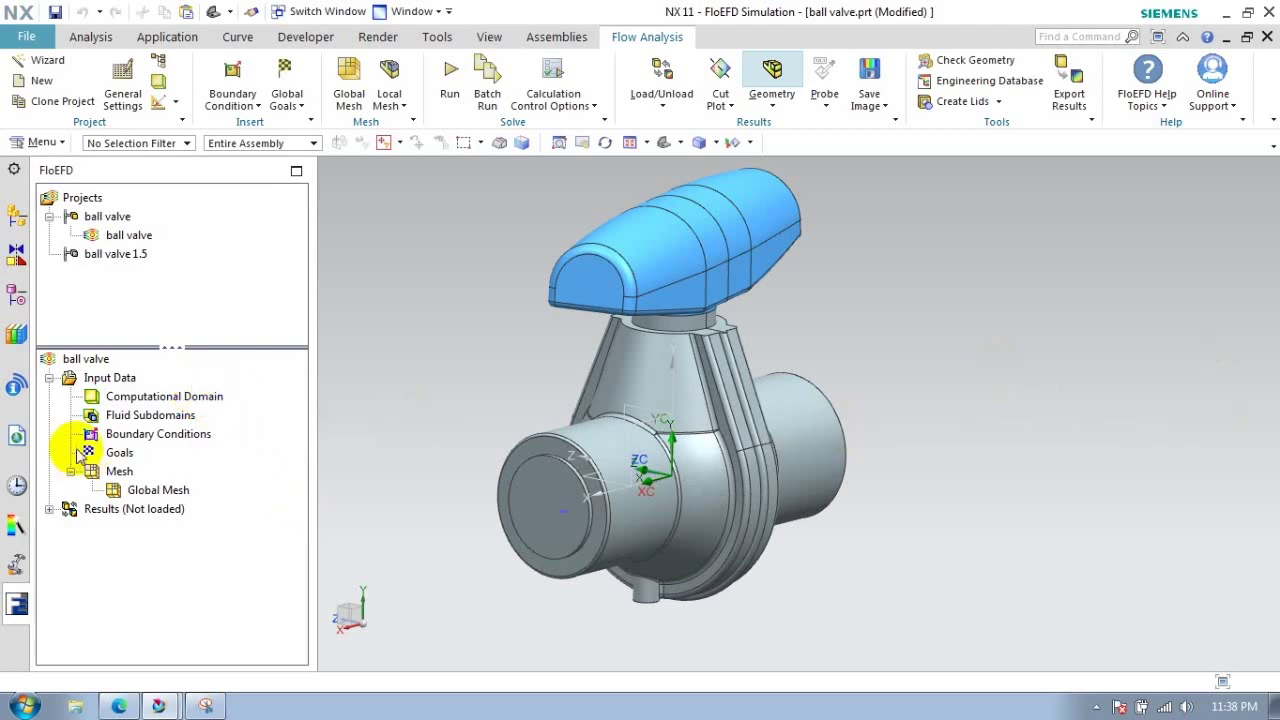
- Insert an Inlet Mass Flow boundary condition on the outlet lid face
right_click(185, 437)
click(241, 456)
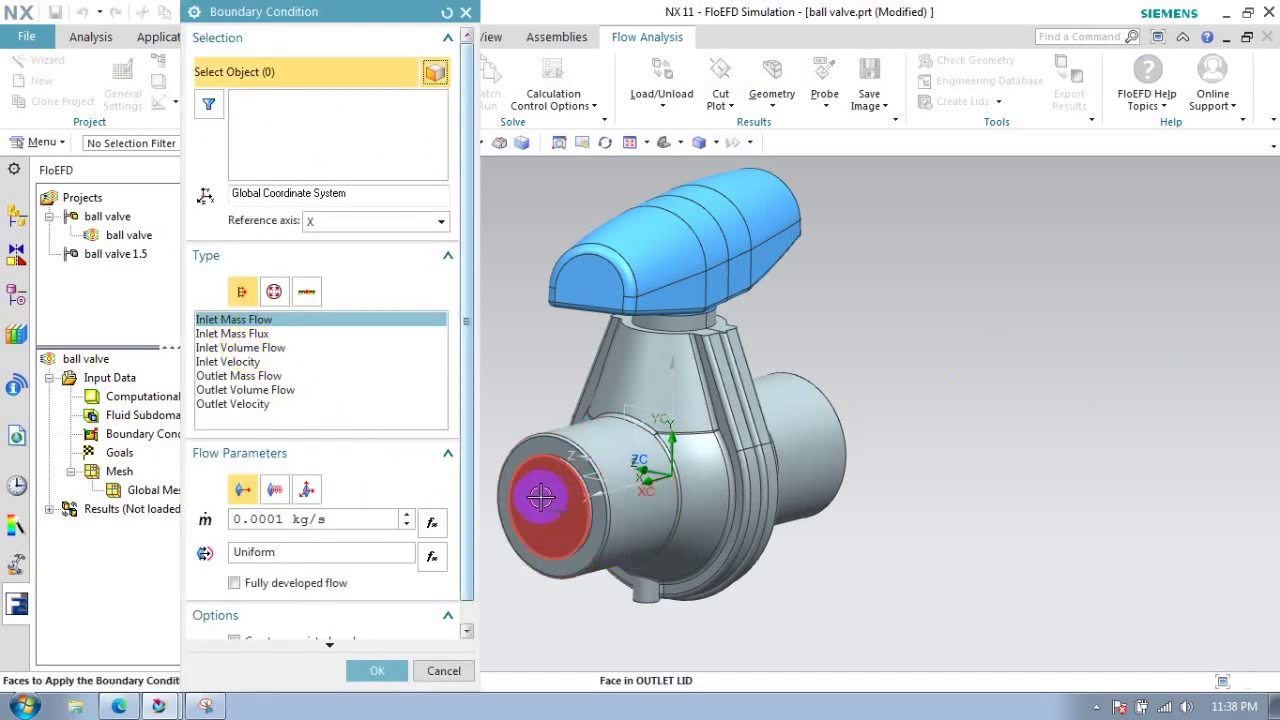
scroll(545, 490, up, 4)
scroll(550, 488, down, 6)
scroll(555, 486, up, 2)
click(238, 362)
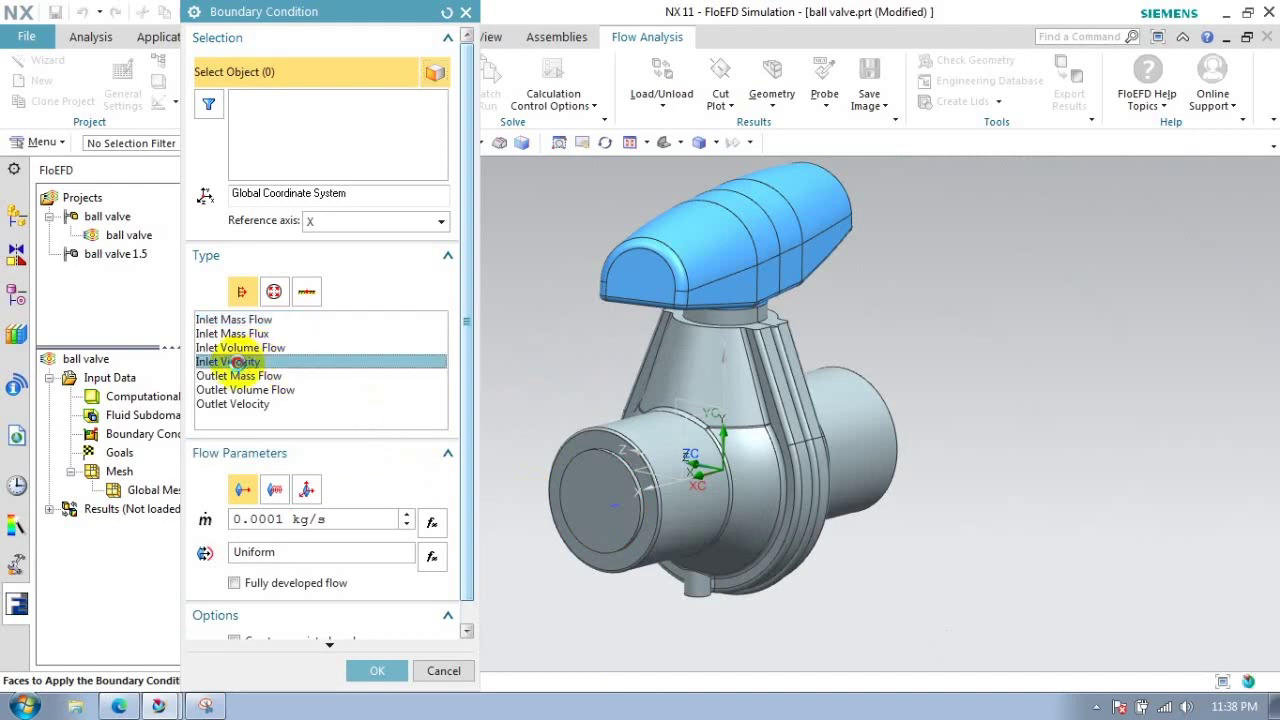
click(230, 320)
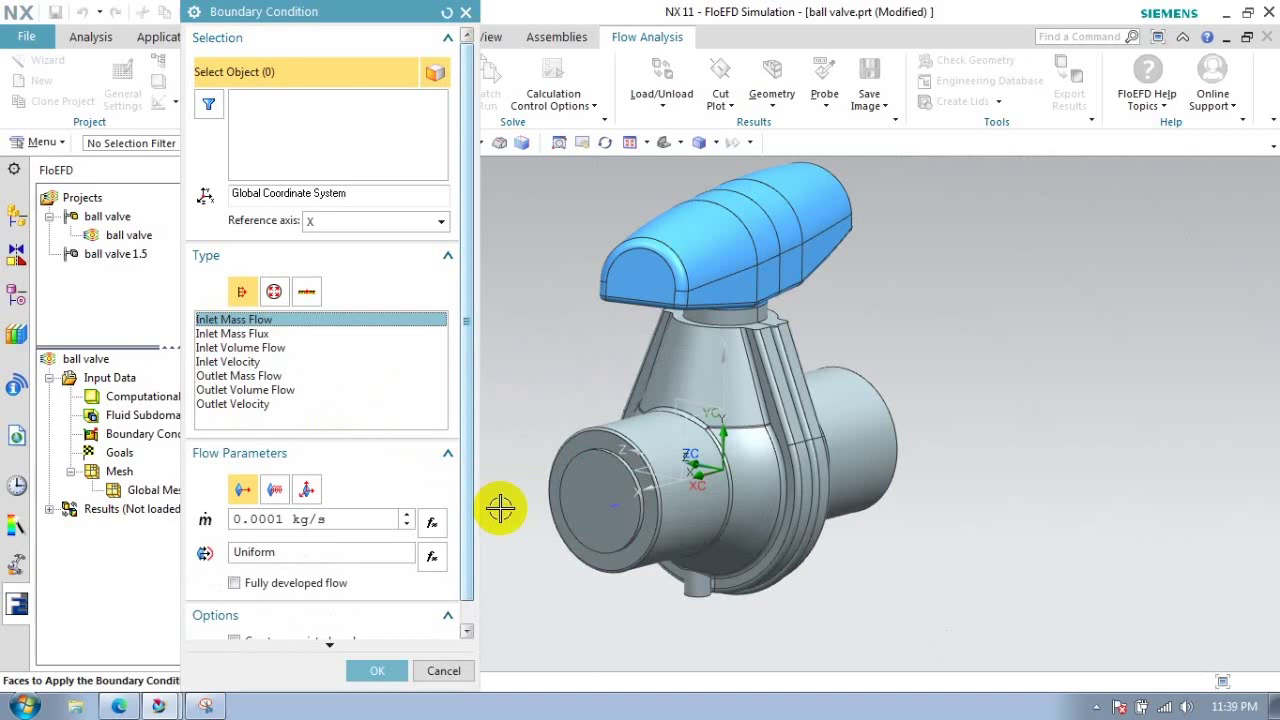
scroll(538, 529, up, 2)
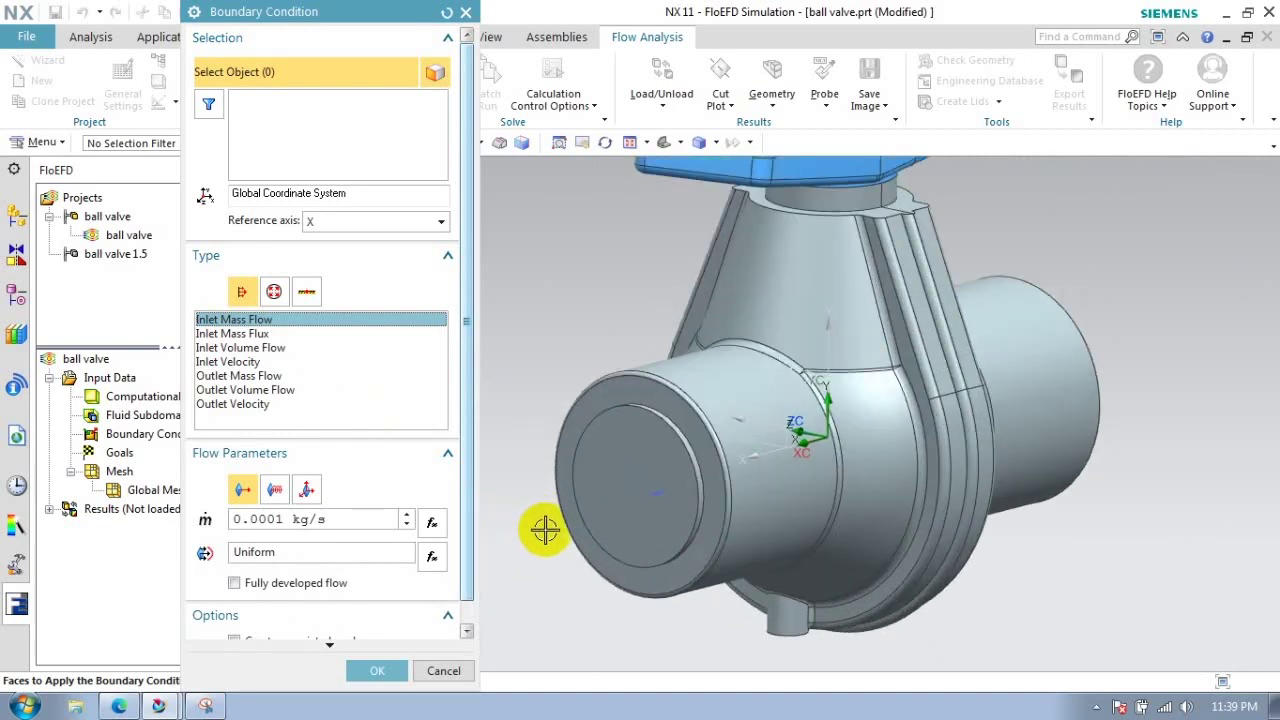
click(598, 541)
click(611, 511)
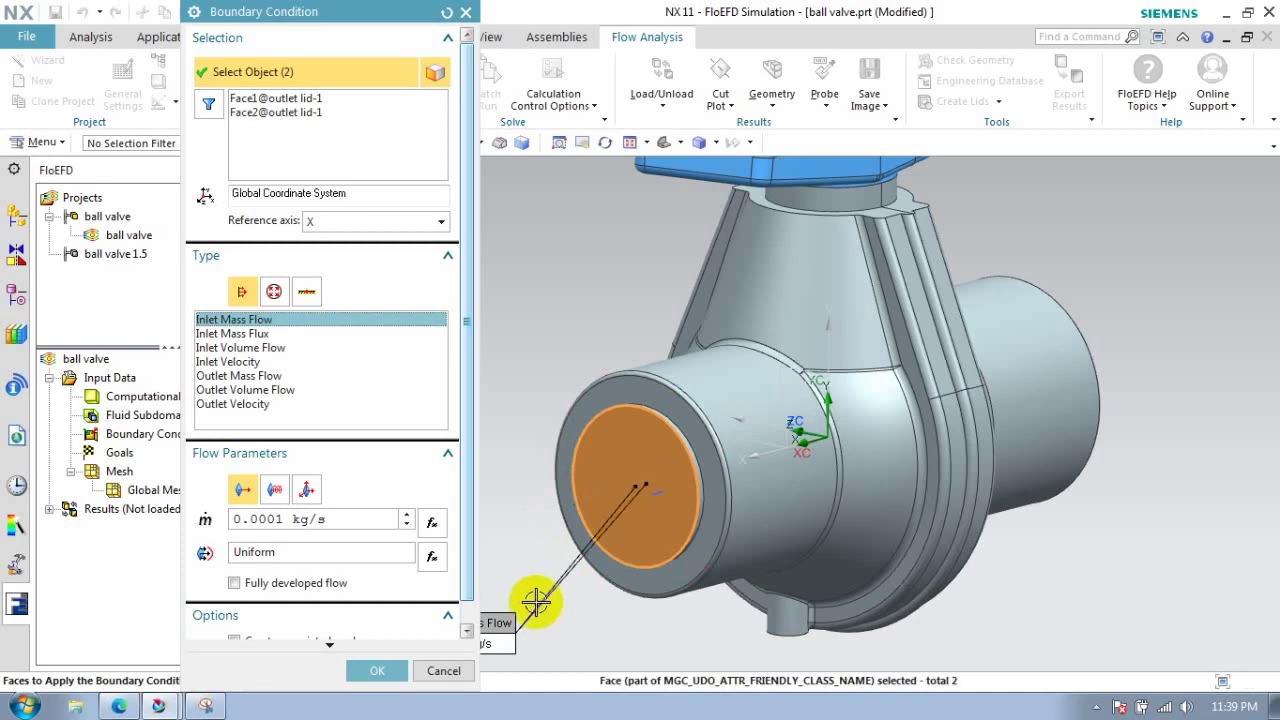
shift+click(601, 481)
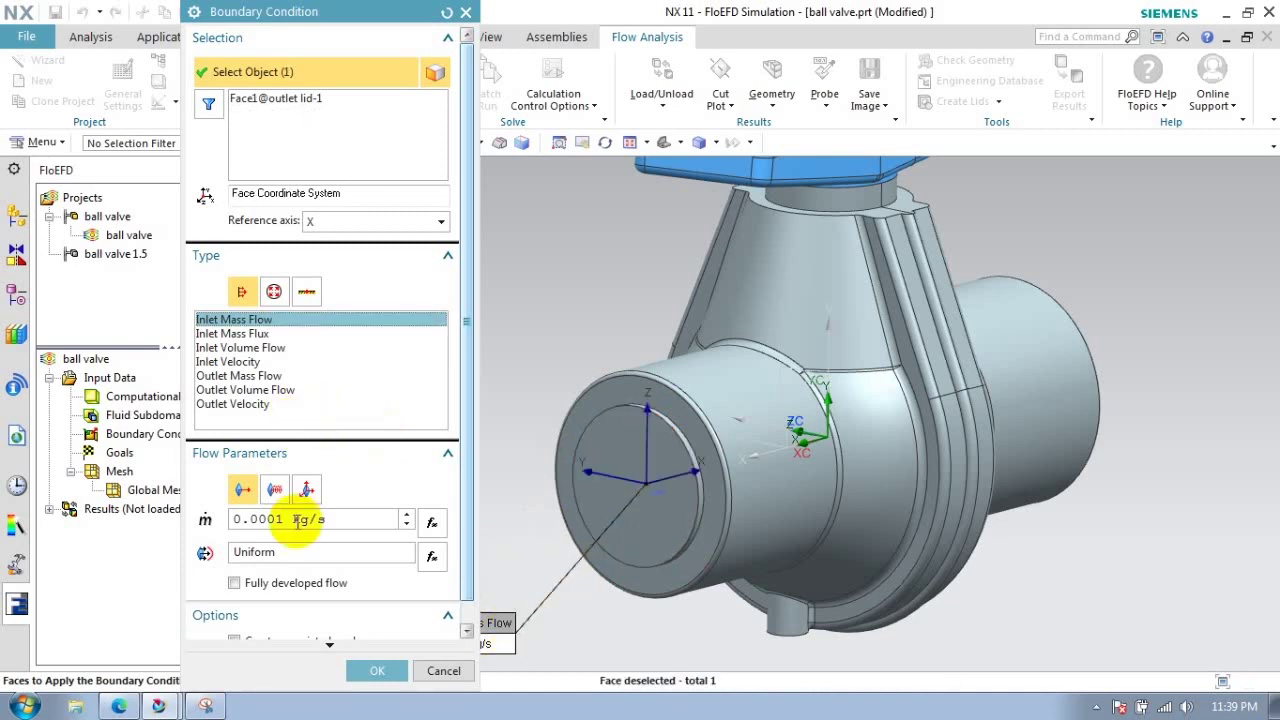
drag(251, 519, 288, 521)
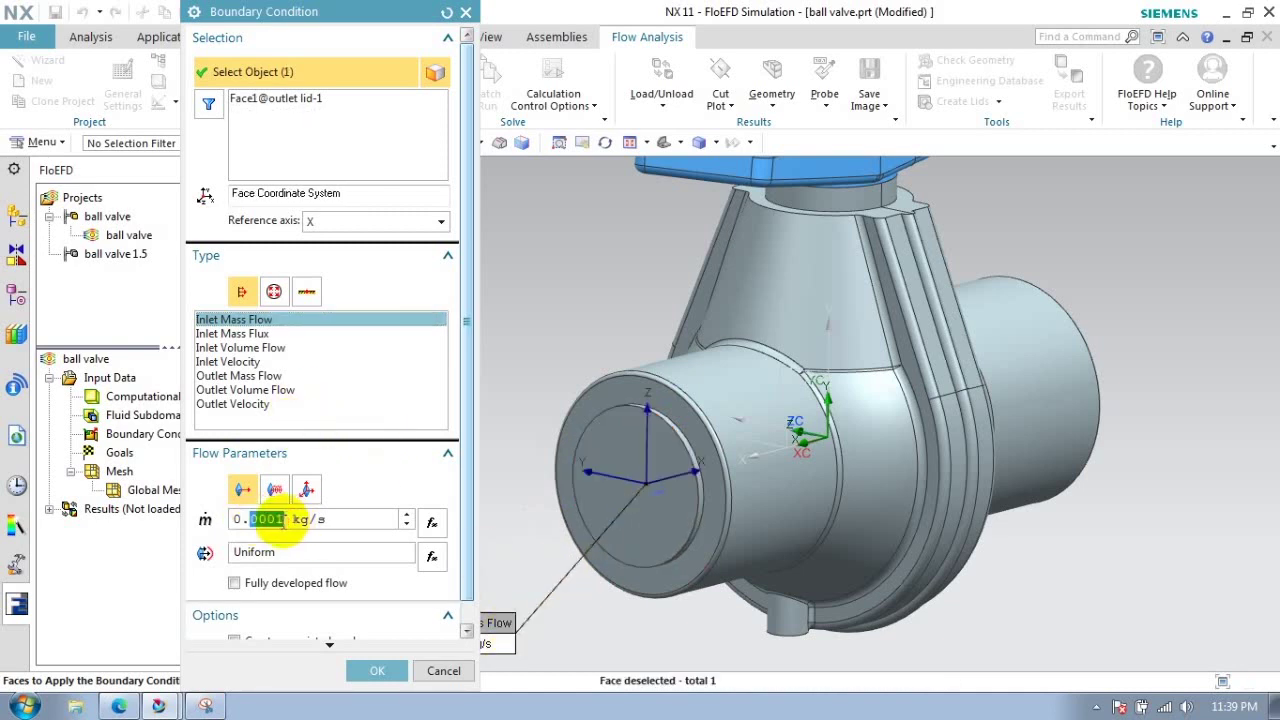
text(5)
click(376, 671)
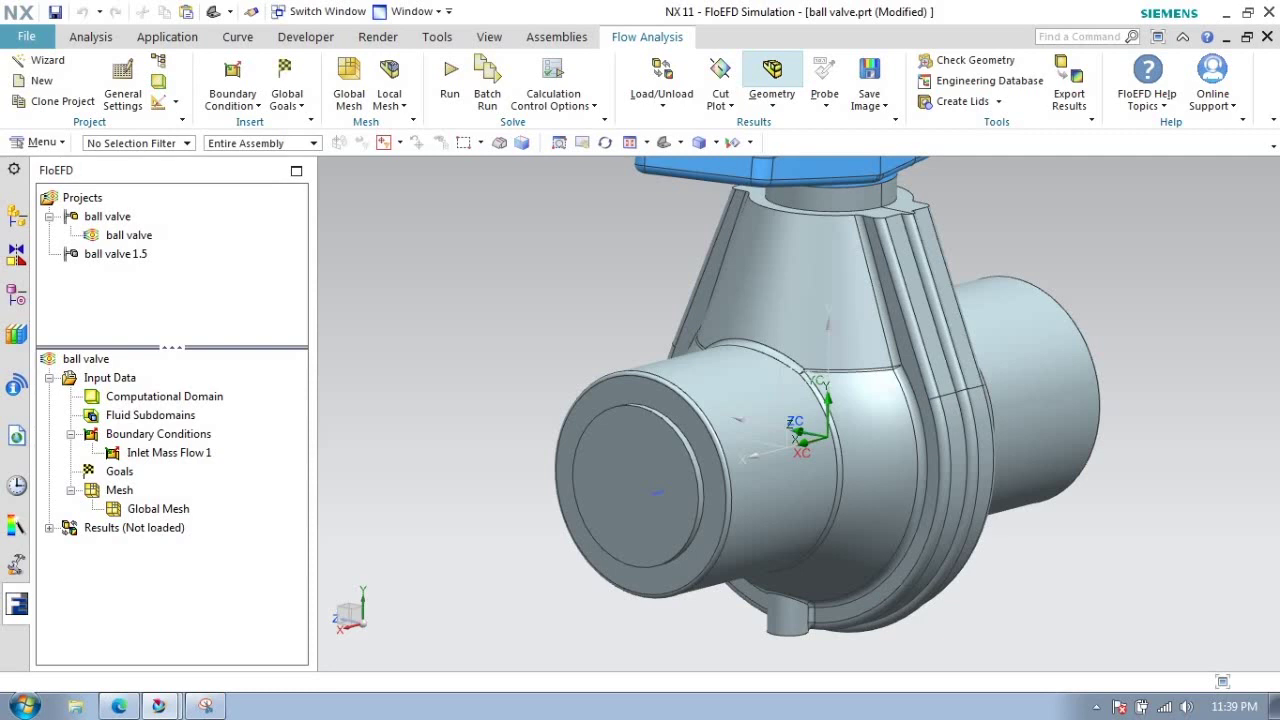
- Apply a 101325 Pa Static Pressure opening to the inlet lid's end face
mouse_move(1205, 480)
middle_down()
mouse_move(1086, 449)
mouse_move(1058, 472)
middle_up()
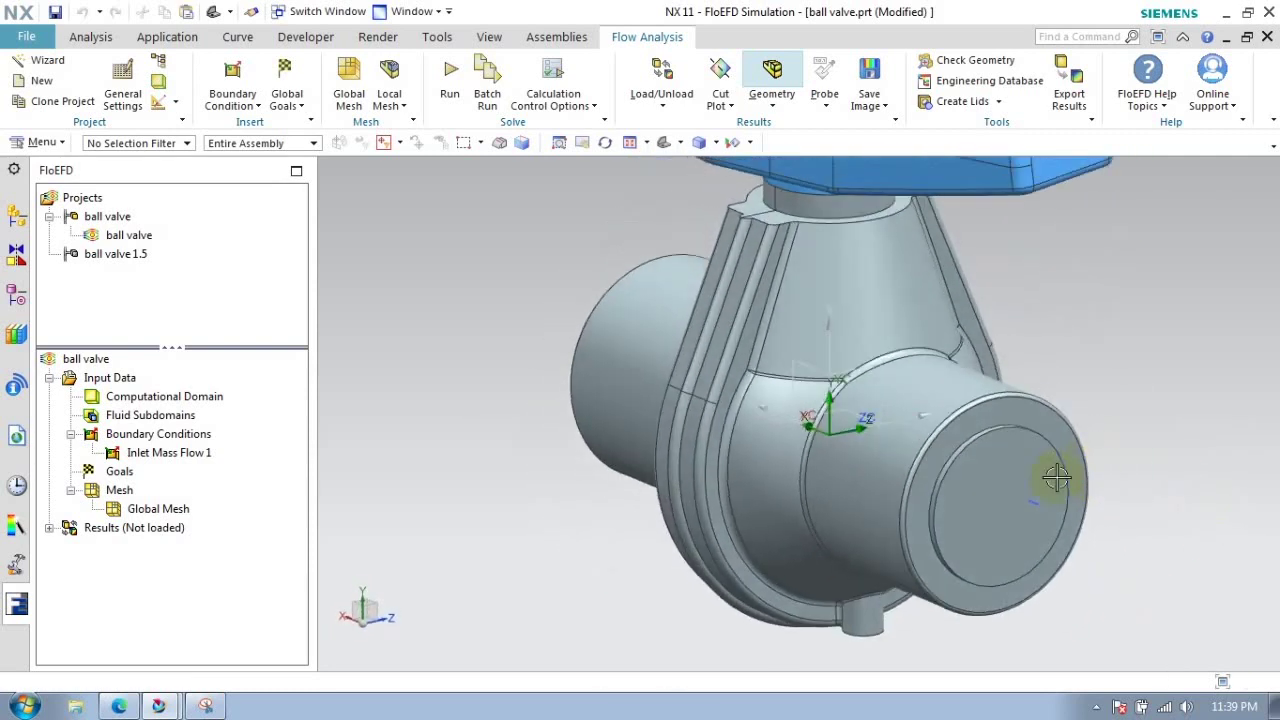
right_click(158, 436)
click(216, 449)
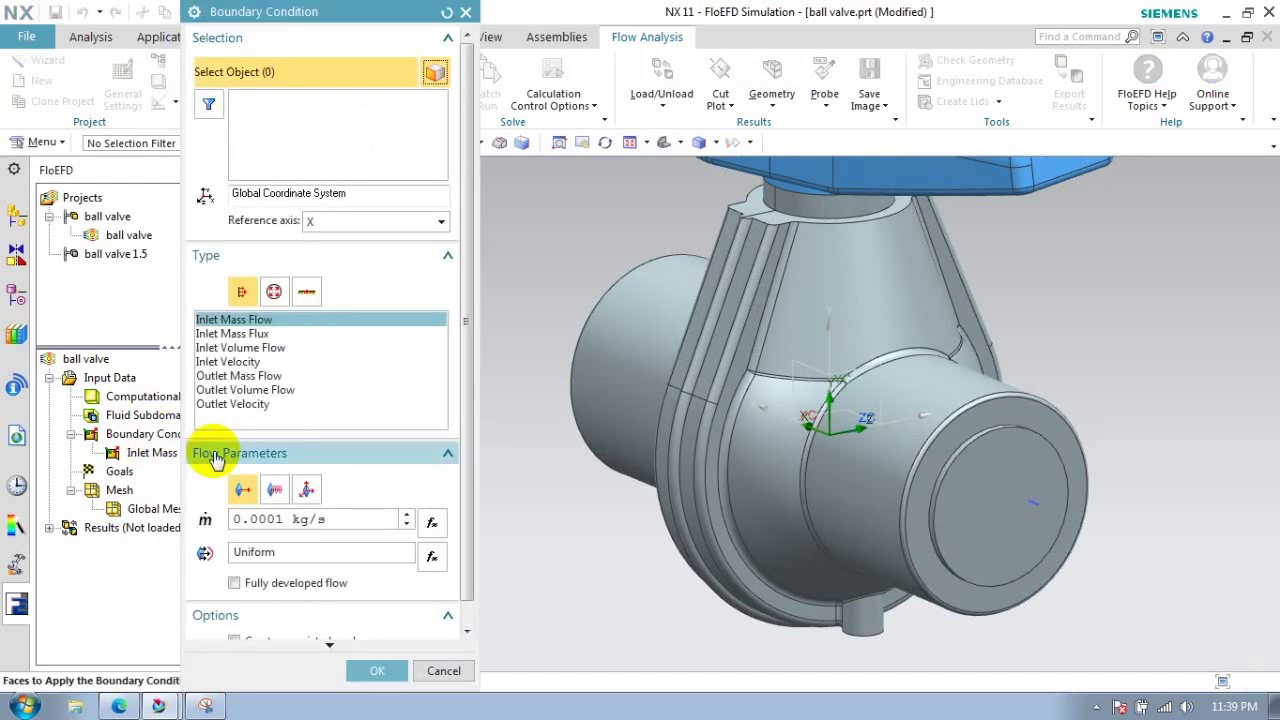
click(274, 292)
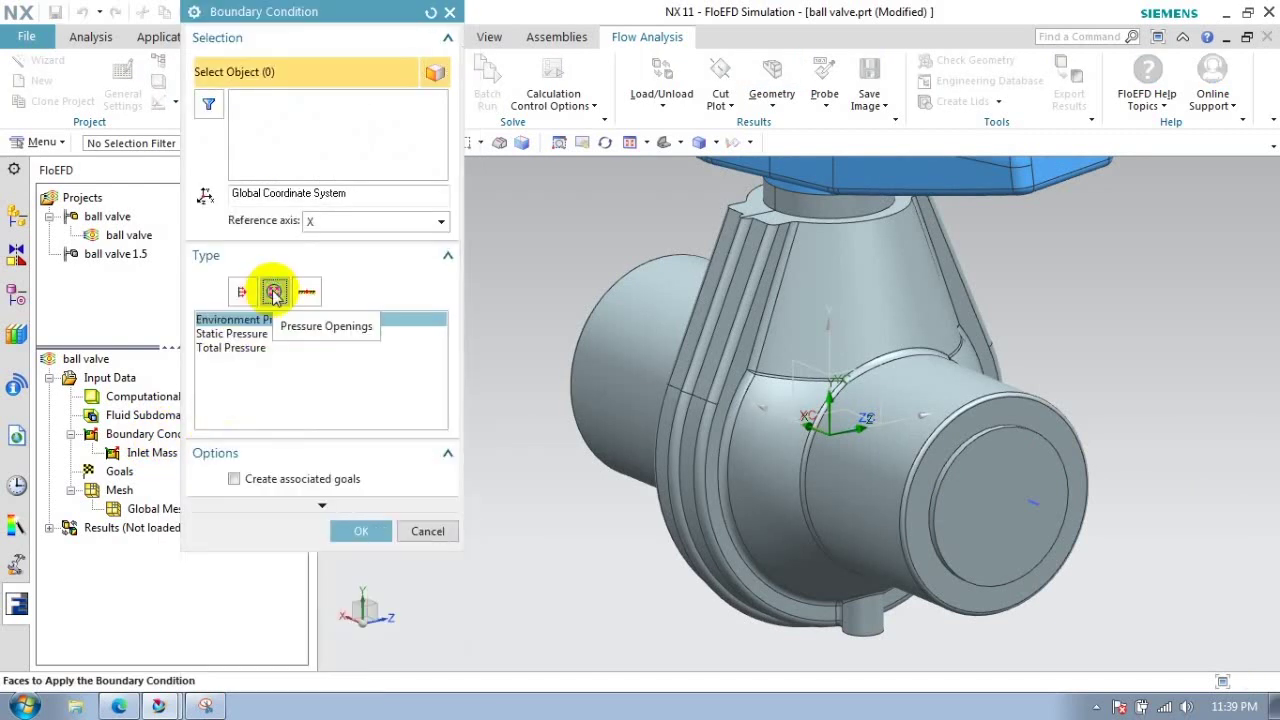
click(238, 334)
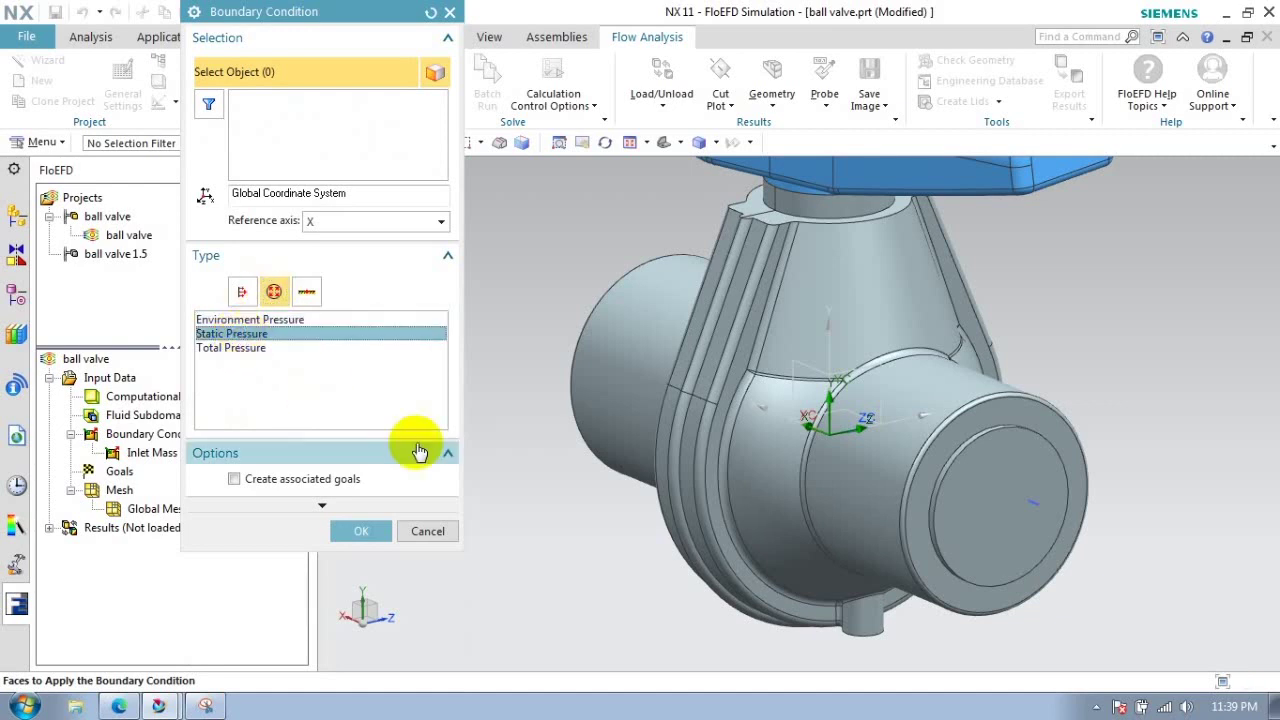
click(985, 541)
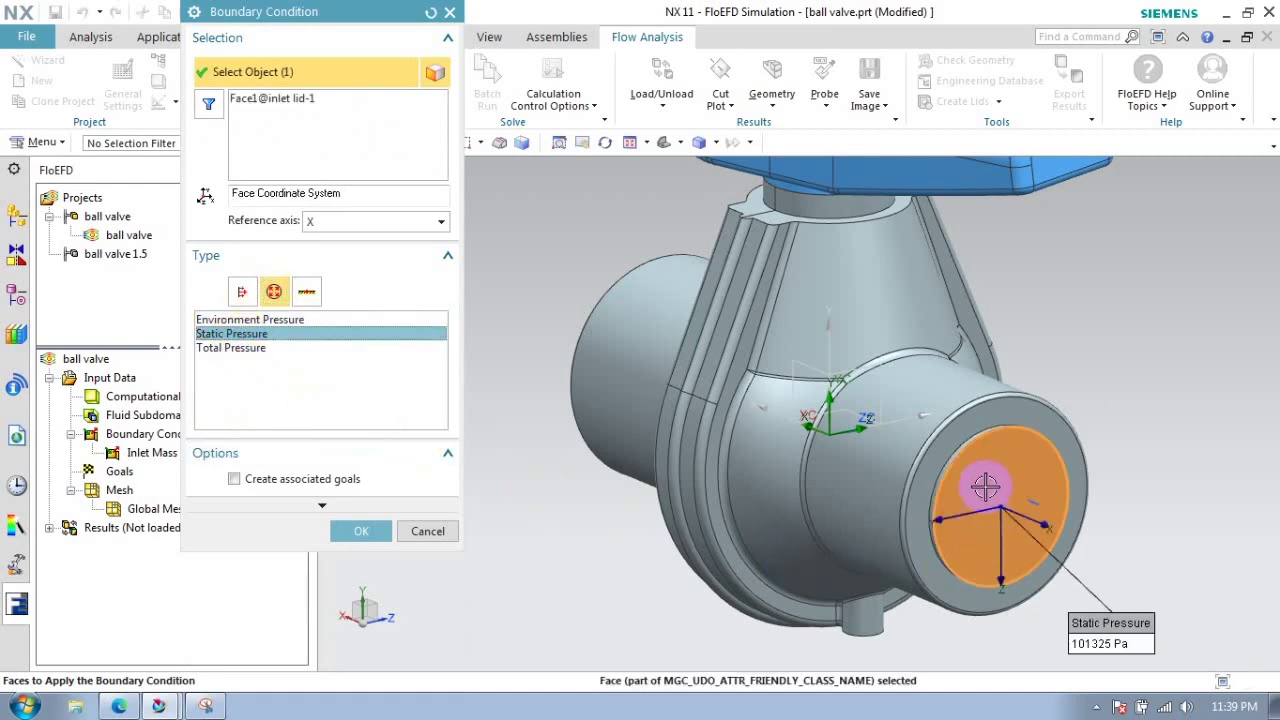
click(985, 484)
shift+click(985, 484)
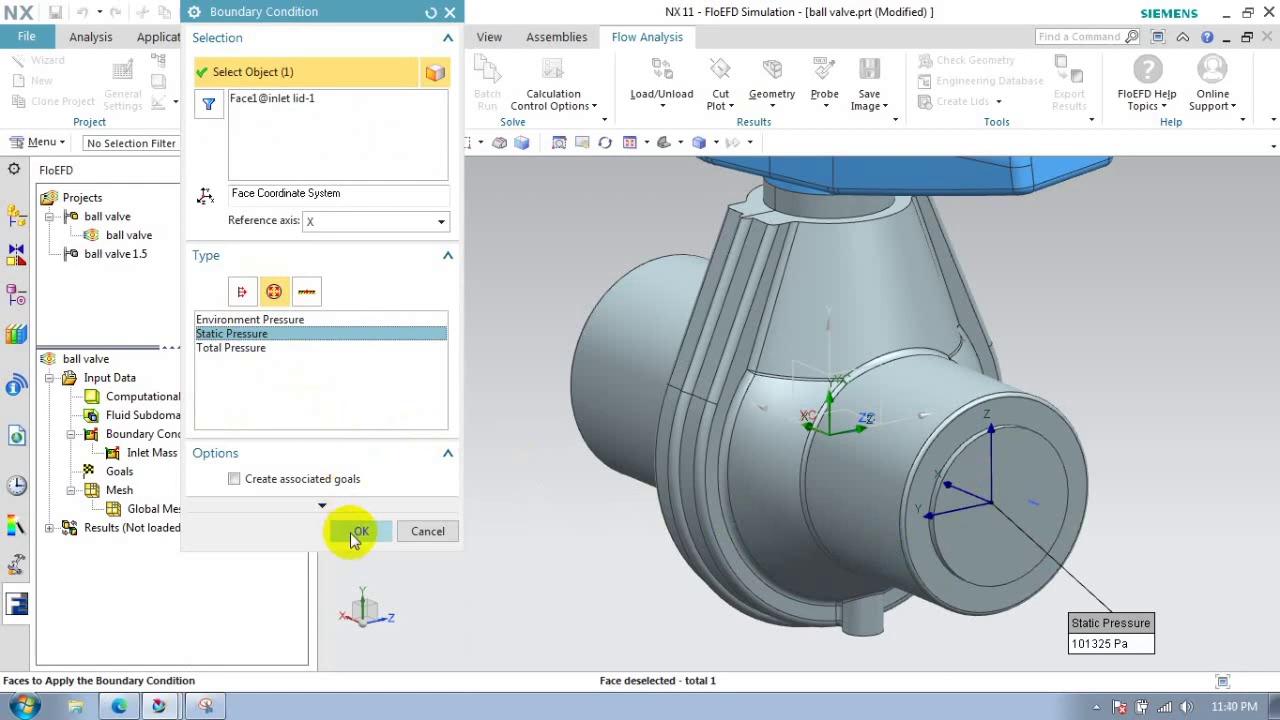
click(355, 533)
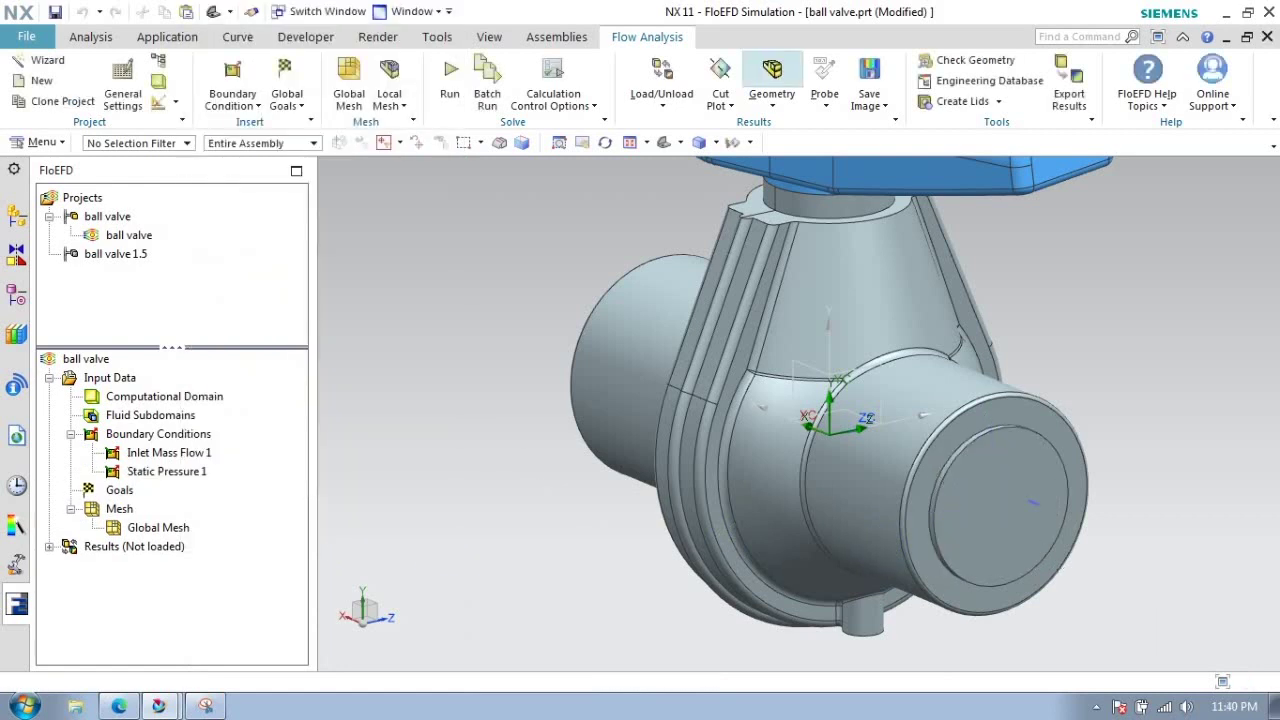
- Insert surface goal SG Av Static Pressure 1 averaging static pressure on the inlet lid face
right_click(123, 500)
click(118, 492)
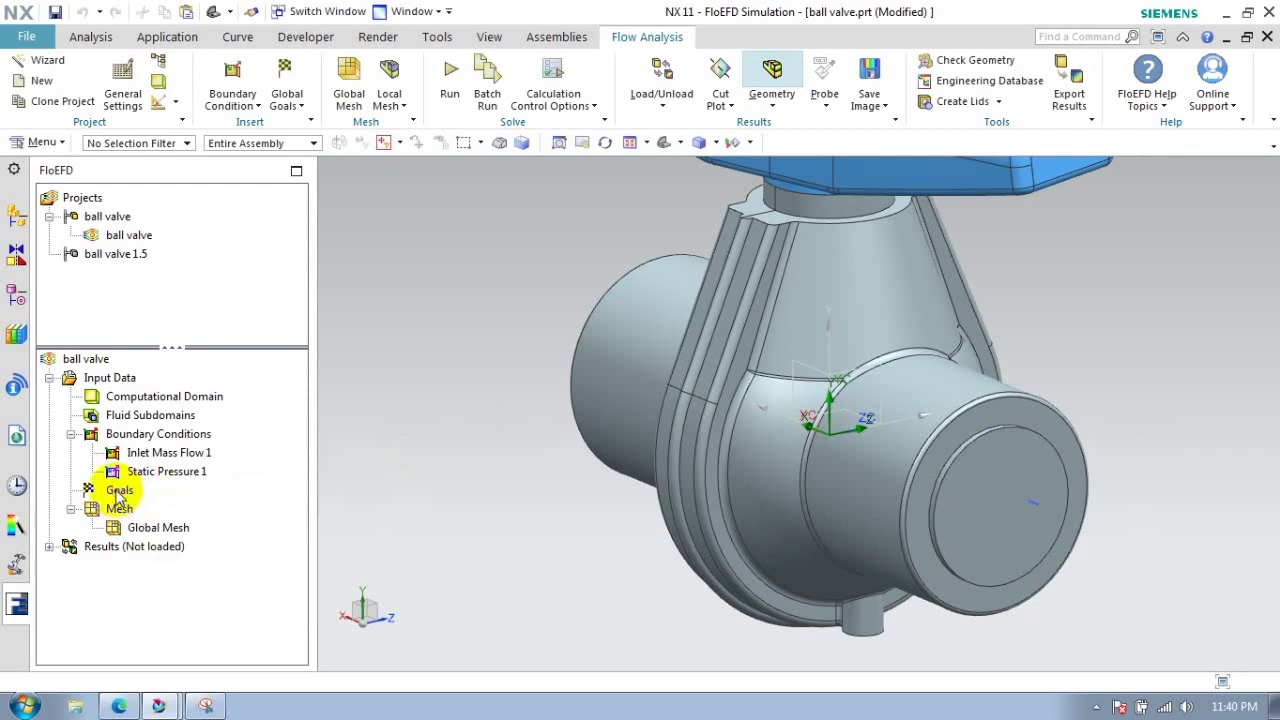
right_click(120, 472)
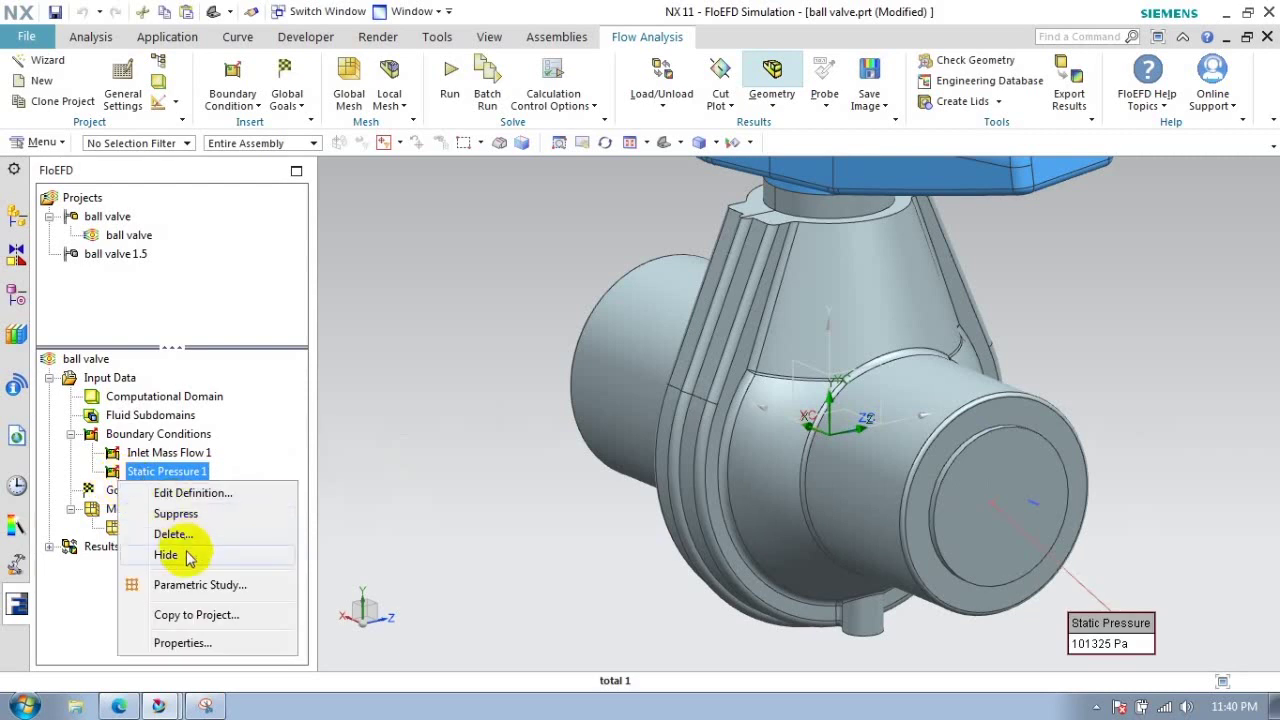
click(100, 492)
right_click(118, 495)
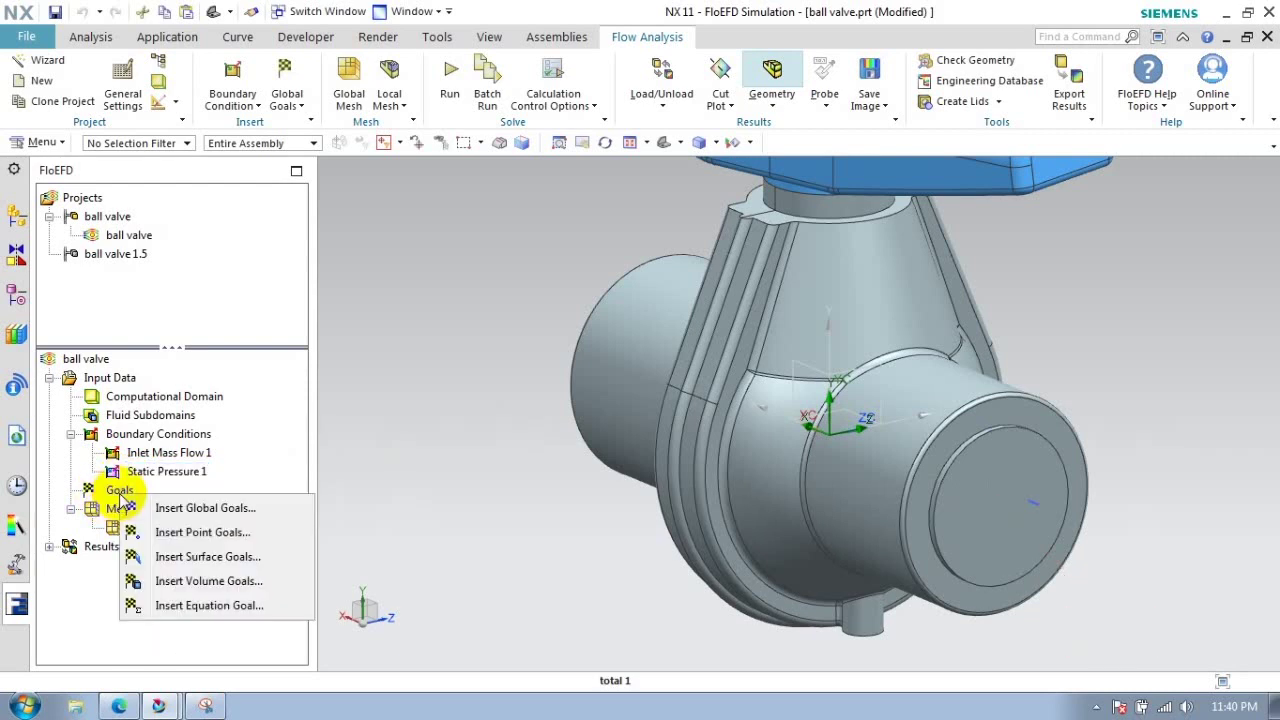
click(174, 557)
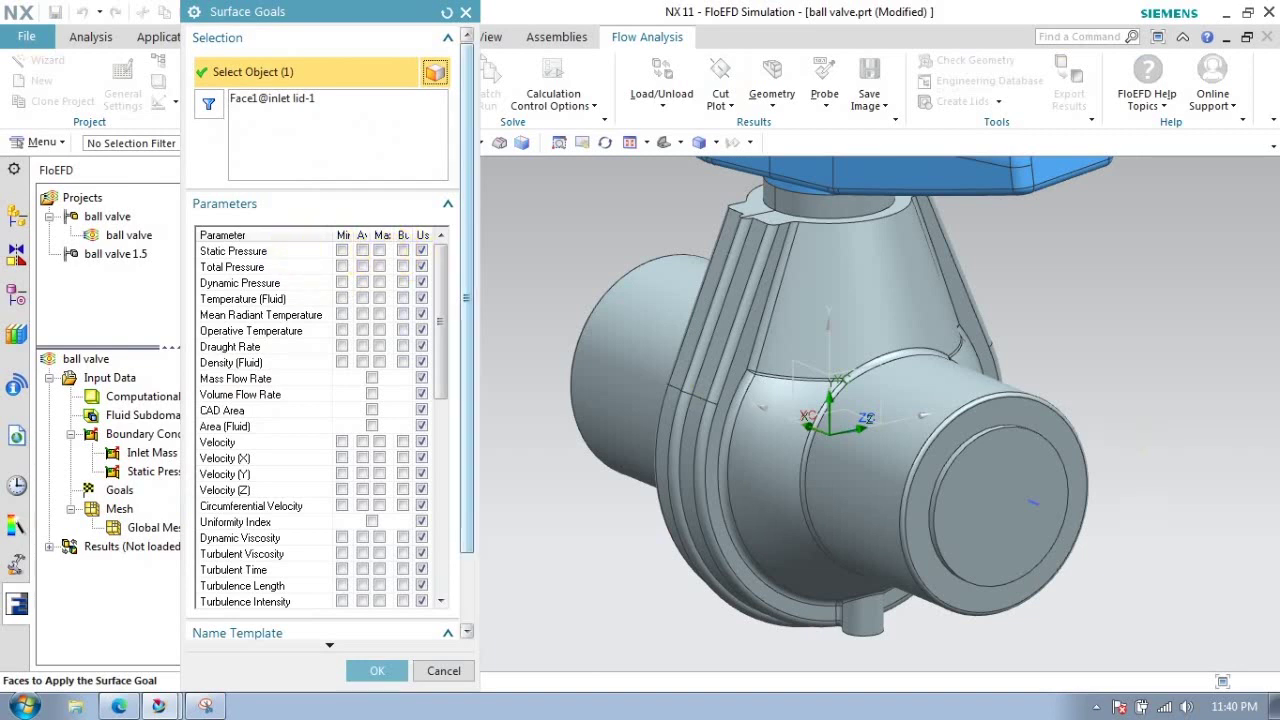
click(362, 250)
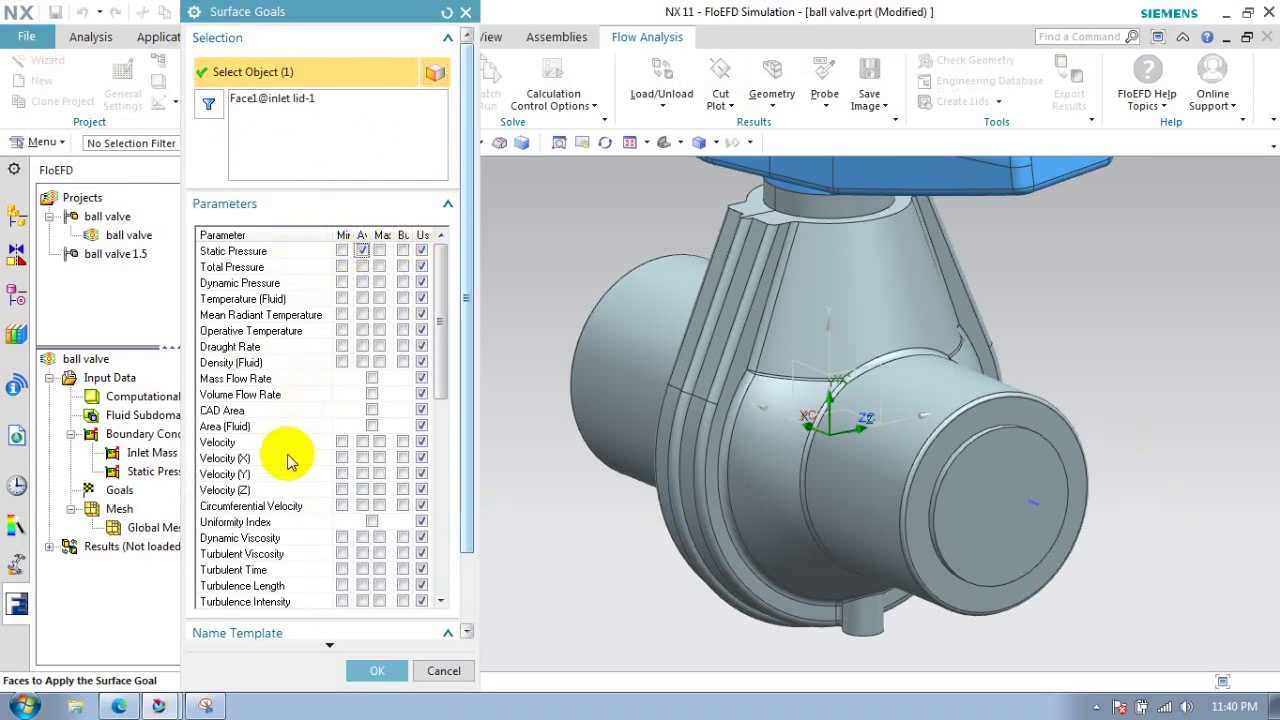
scroll(337, 455, down, 6)
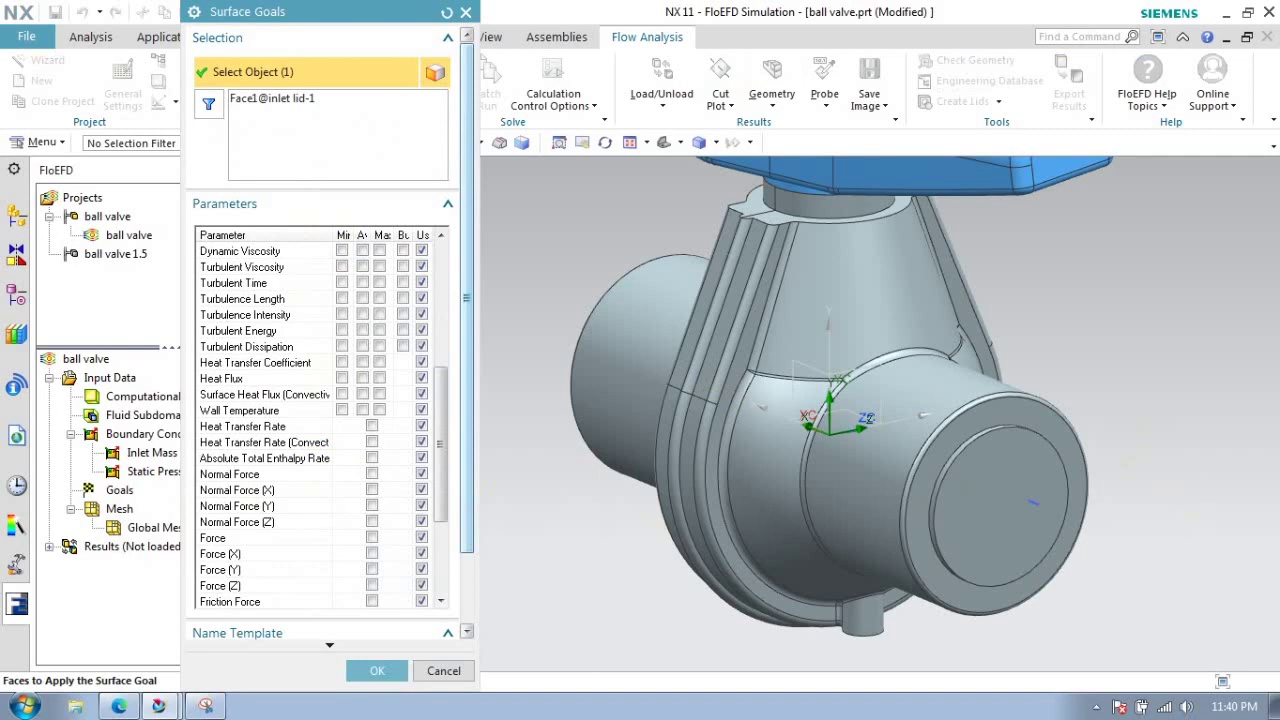
click(370, 671)
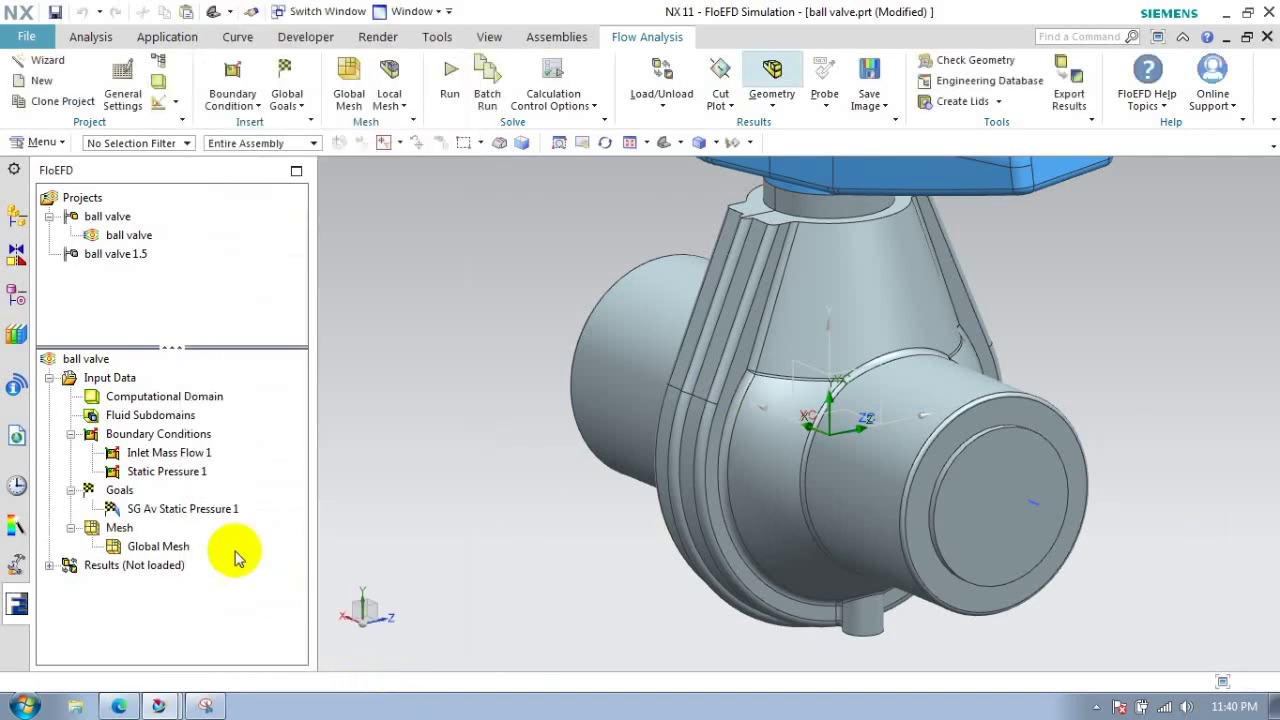
- Run the ball valve calculation using 4 cores
click(452, 98)
click(540, 406)
click(524, 470)
click(815, 252)
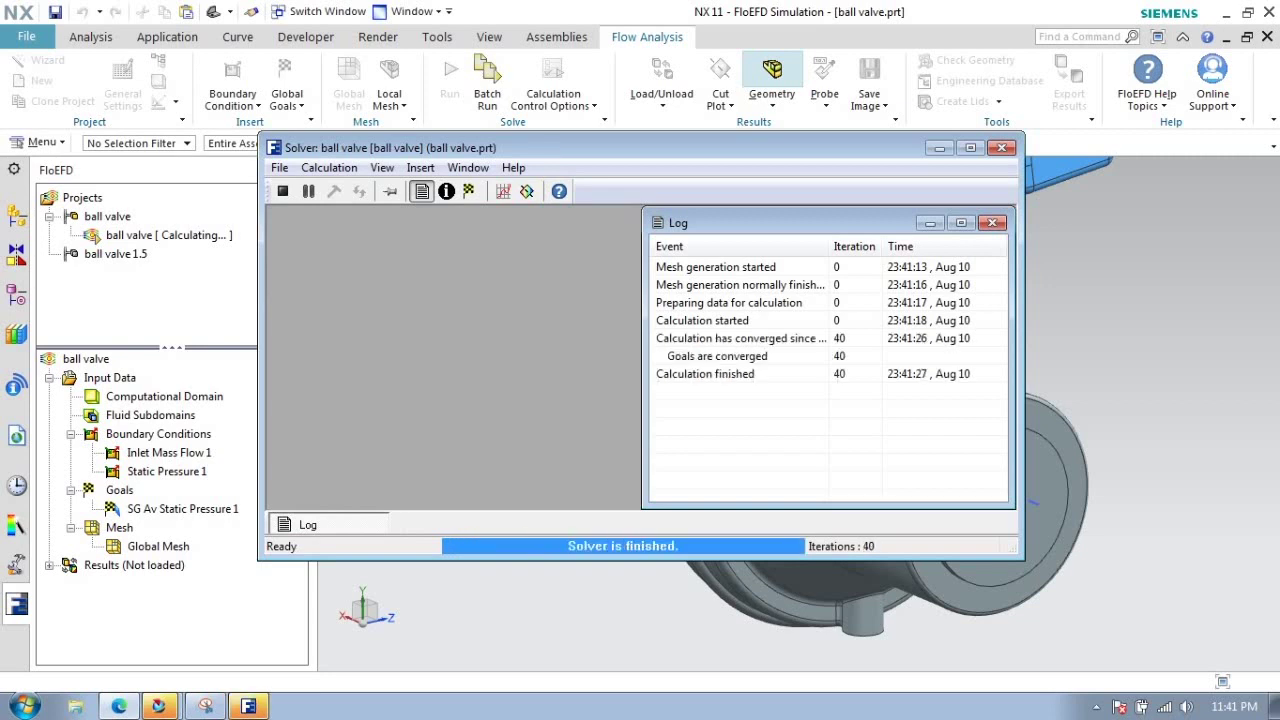
- Close the finished solver and load the results
click(1001, 147)
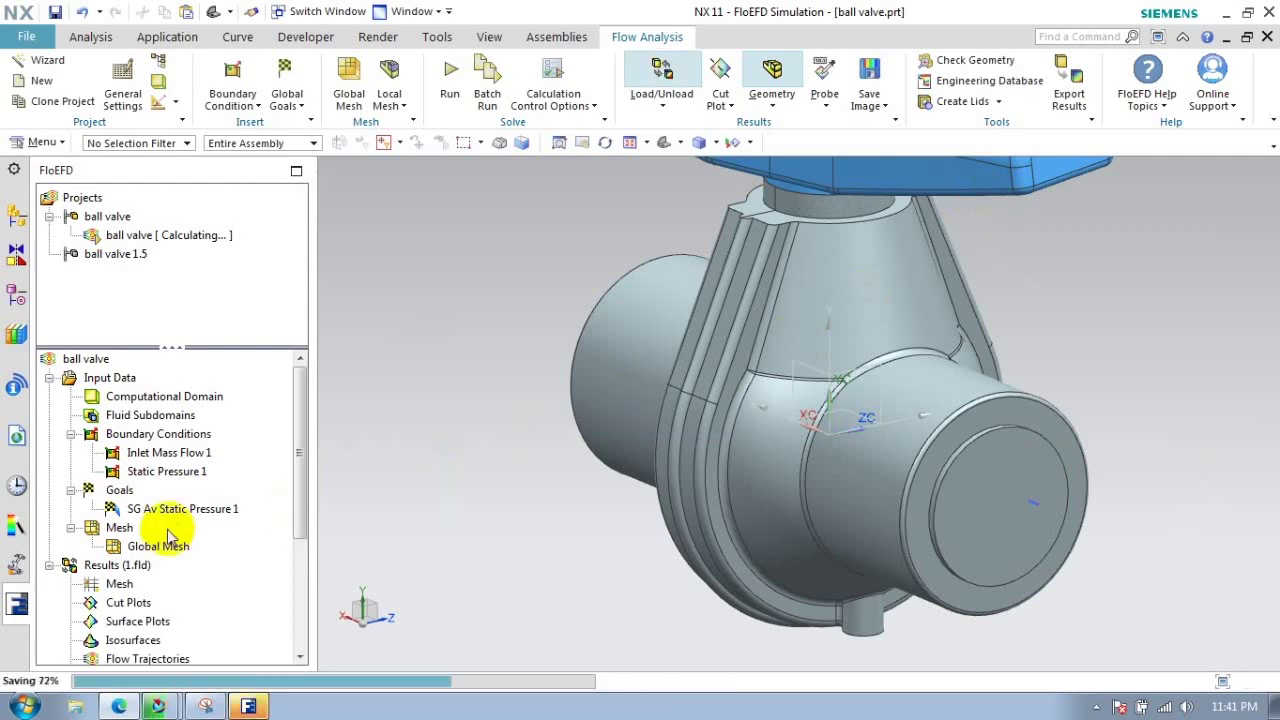
drag(302, 533, 298, 638)
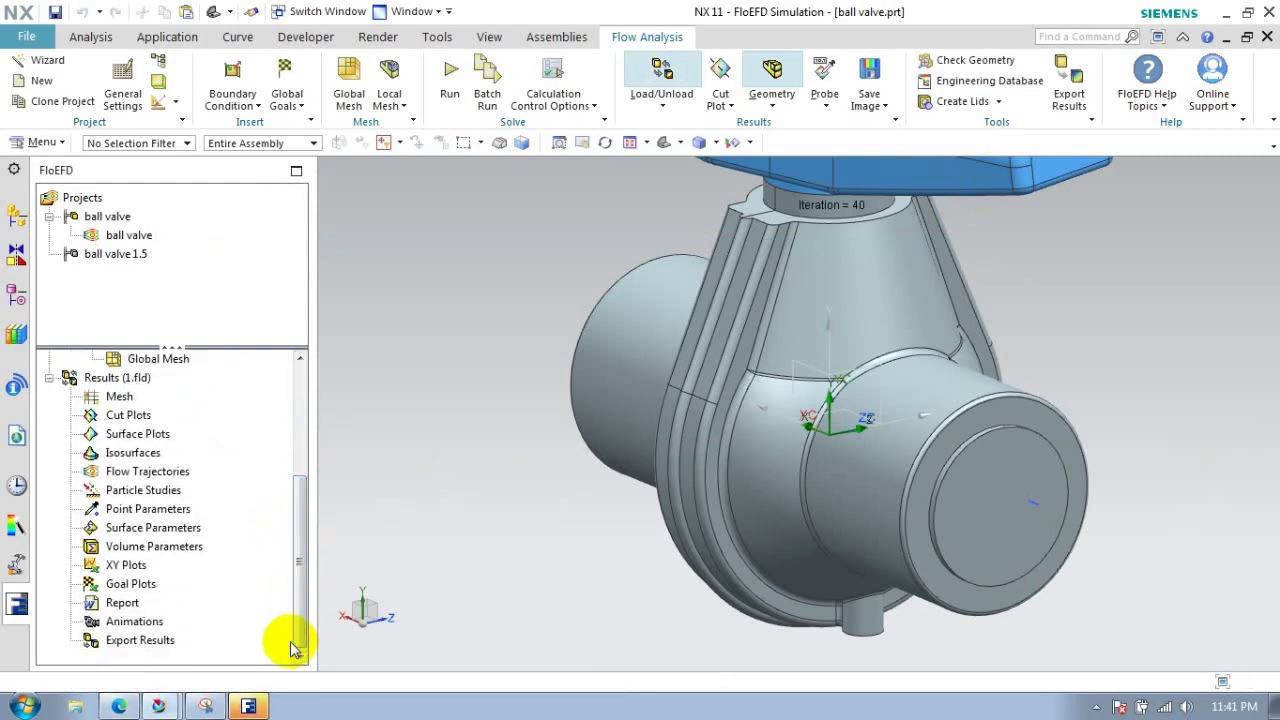
scroll(119, 390, up, 1)
- Create Goal Plot 1 for SG Av Static Pressure 1, averaging 101320.14 Pa
right_click(117, 359)
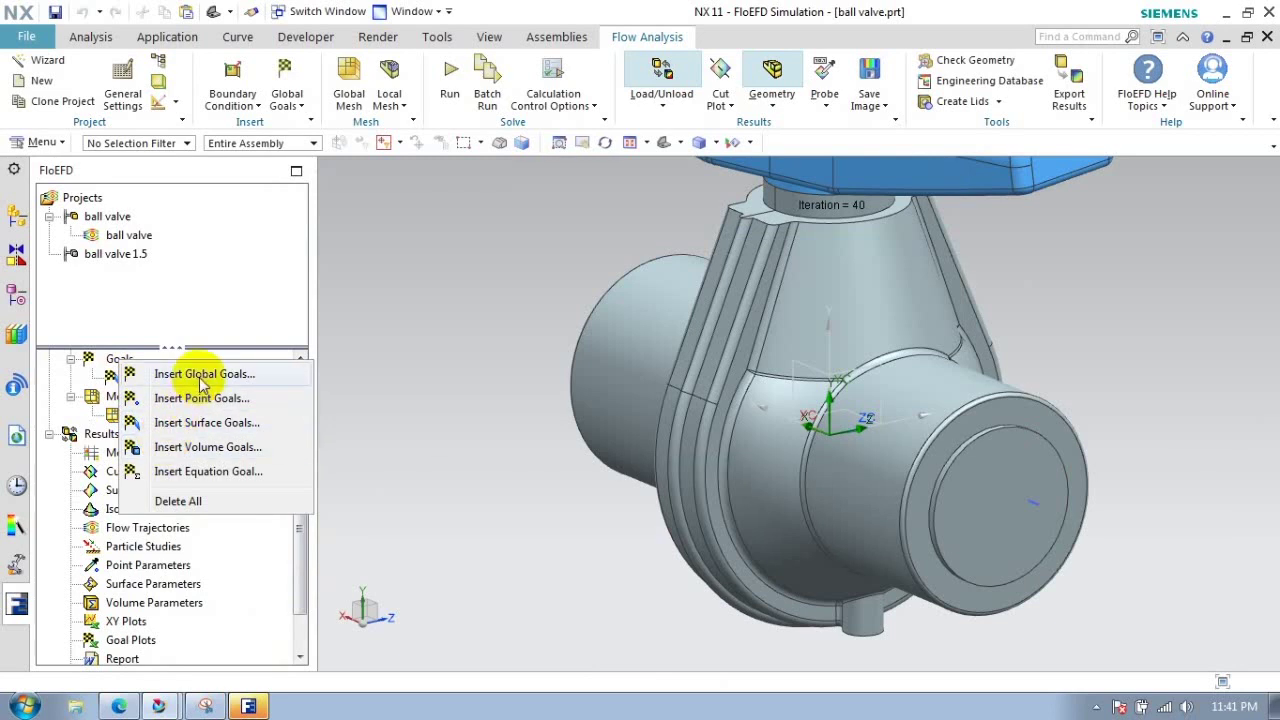
click(250, 598)
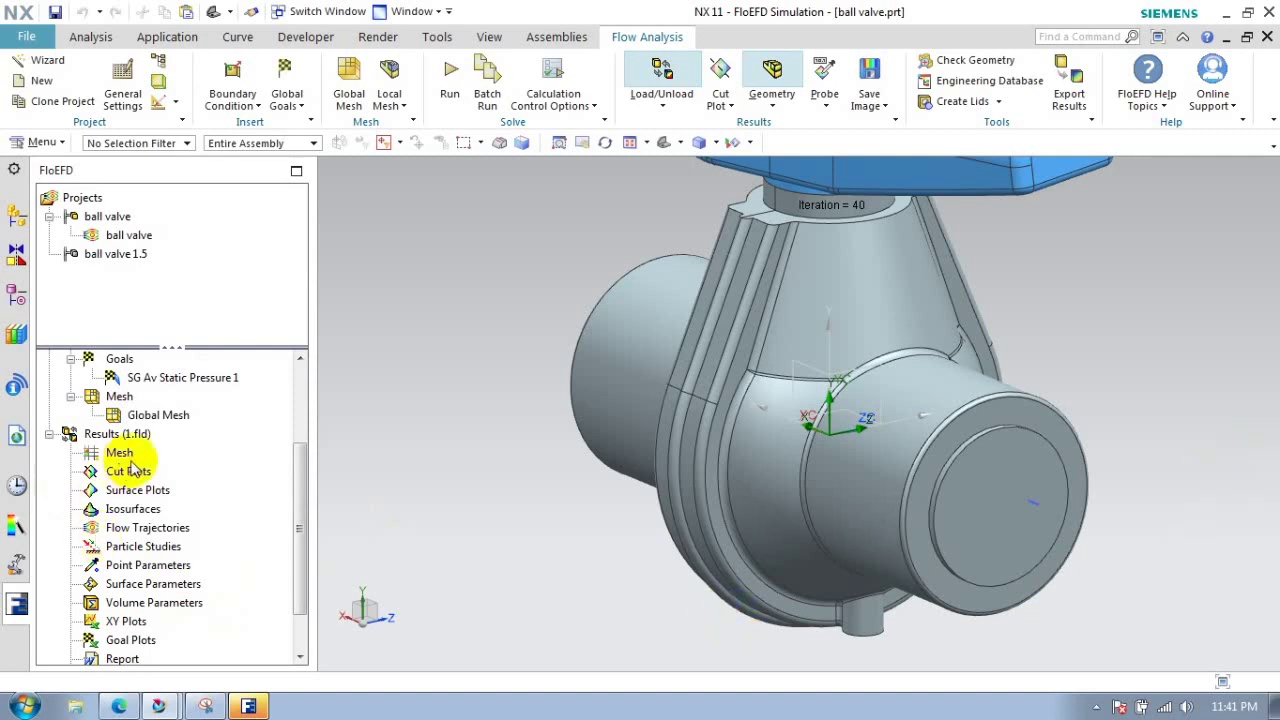
right_click(141, 643)
click(186, 654)
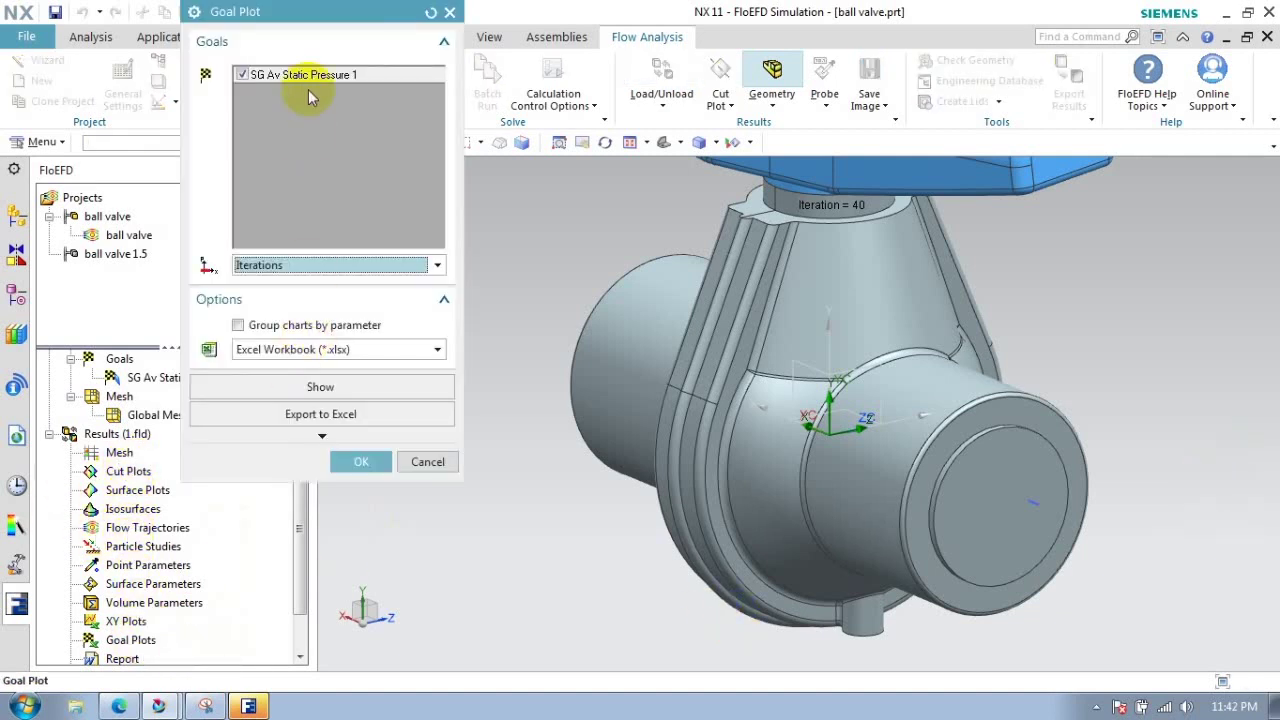
click(328, 387)
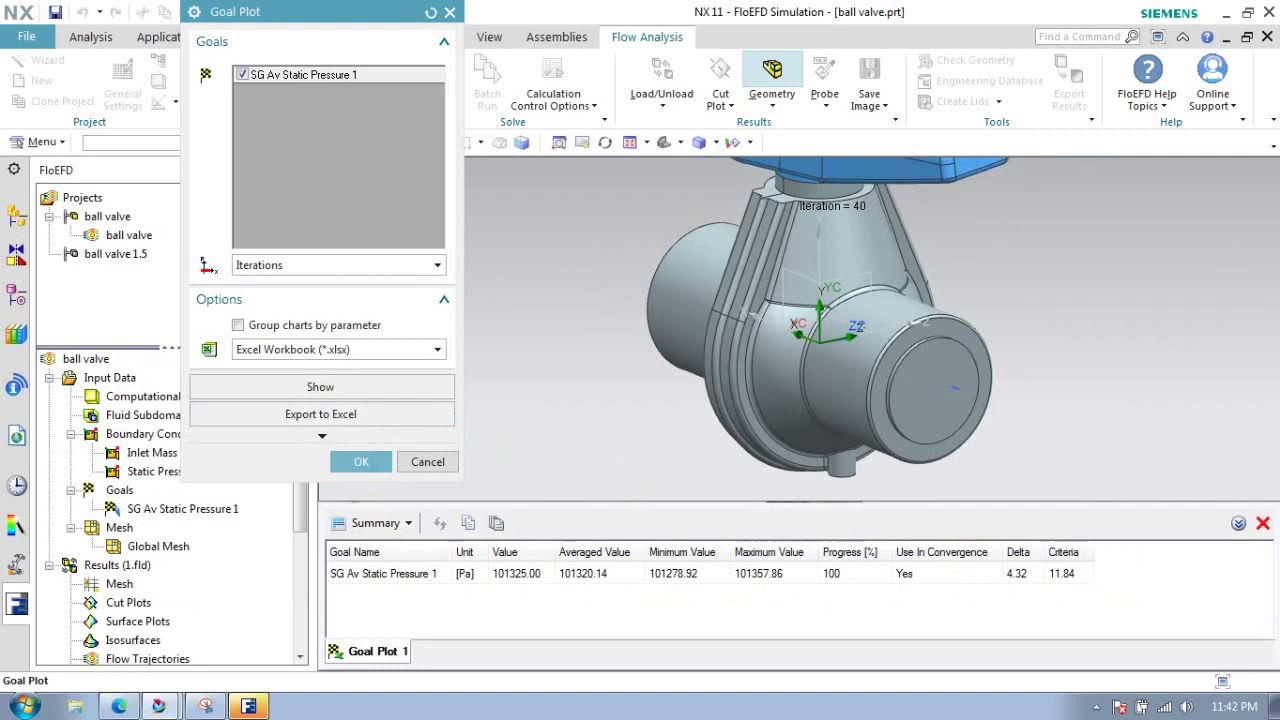
click(361, 461)
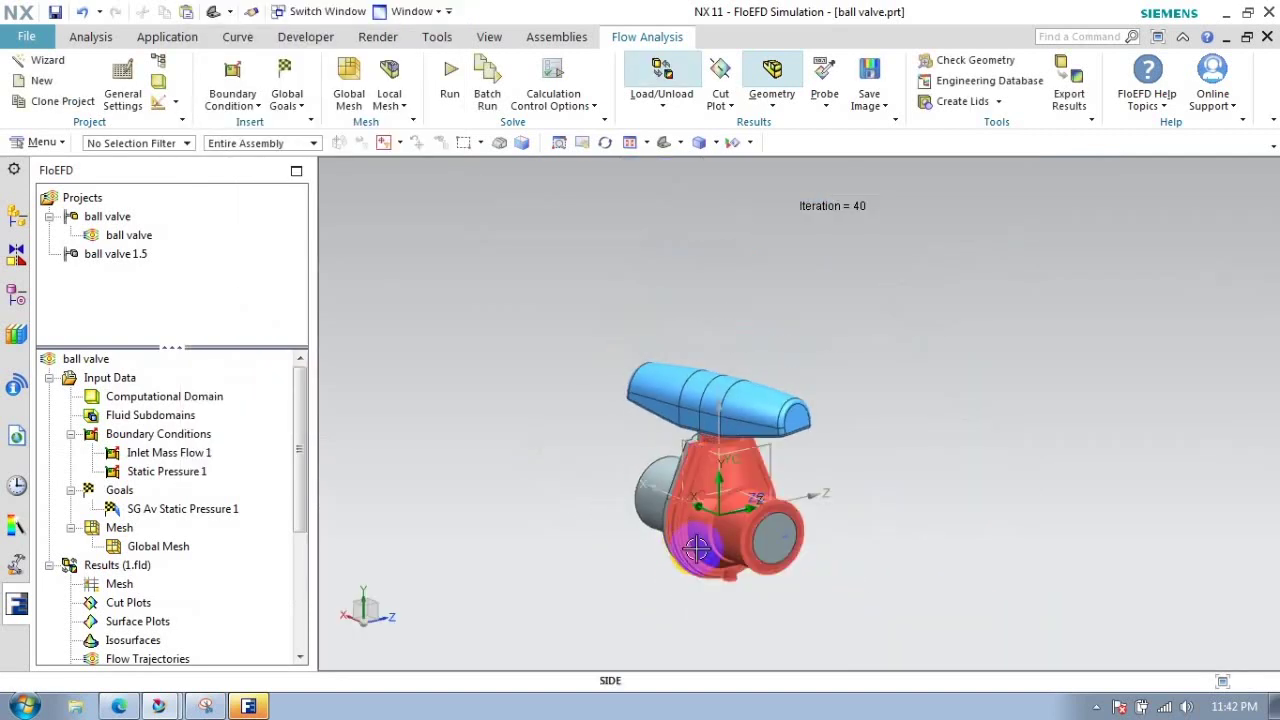
scroll(237, 517, down, 4)
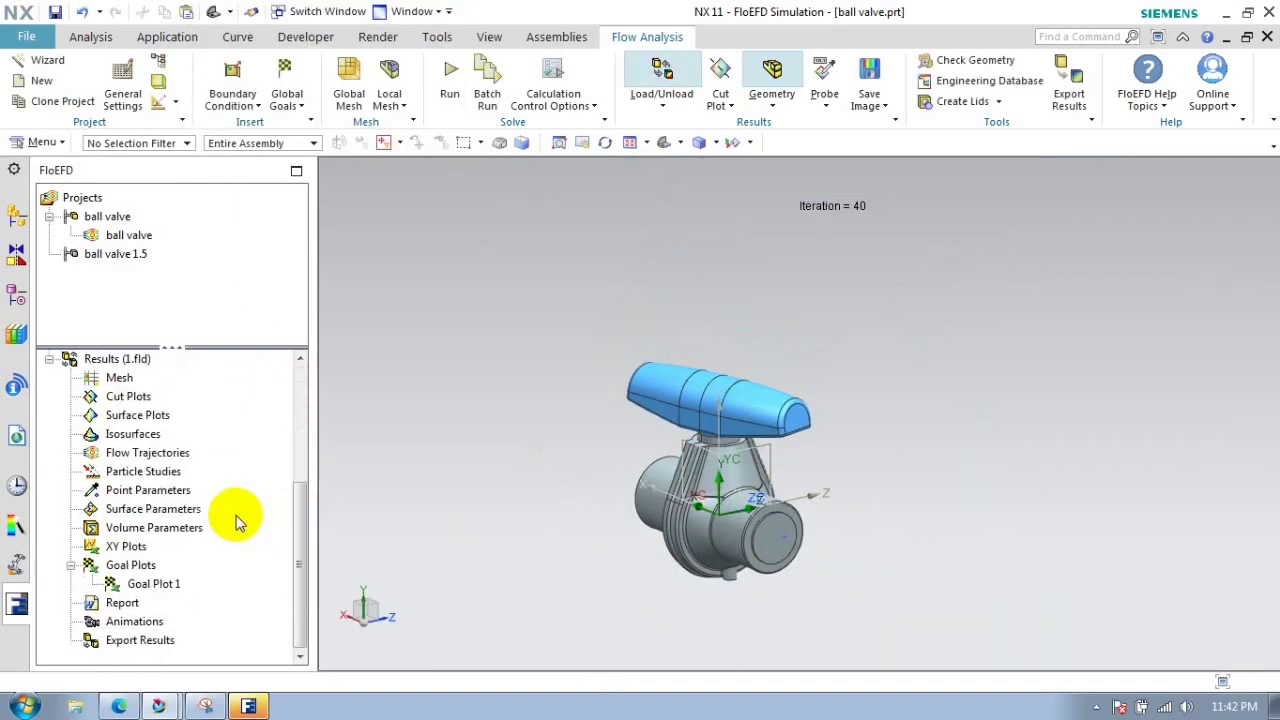
click(71, 565)
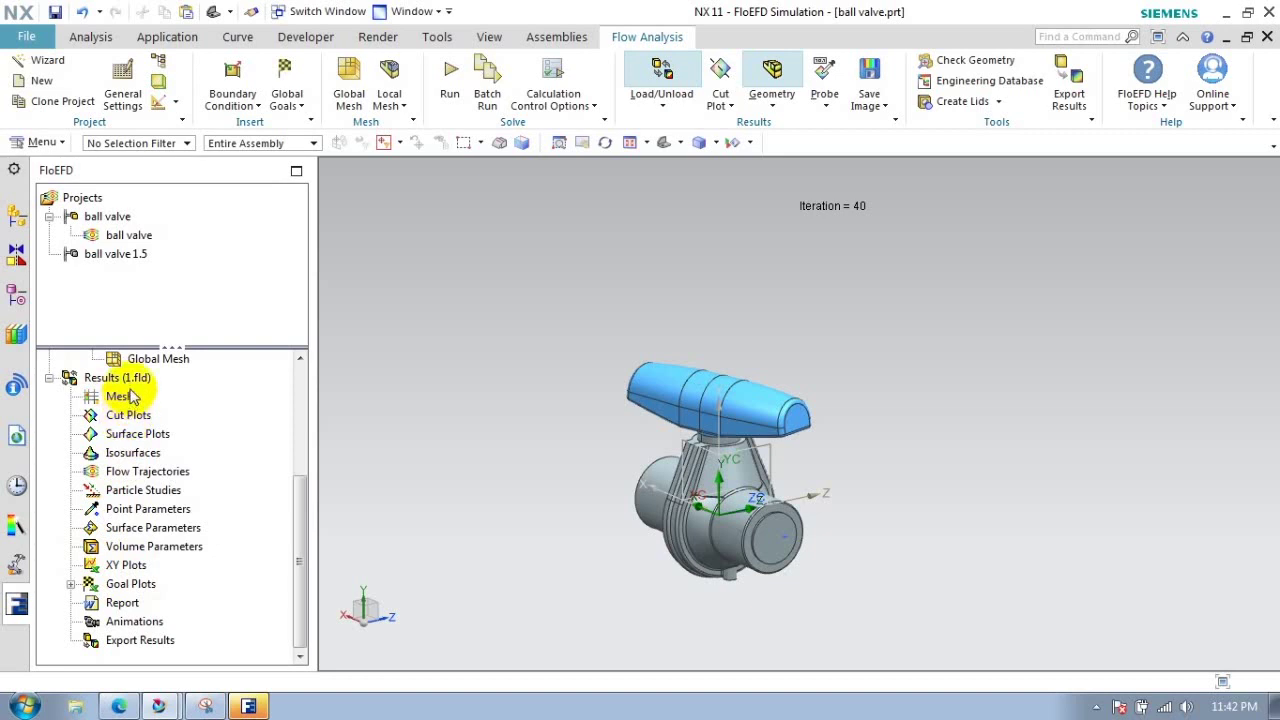
click(71, 584)
right_click(150, 603)
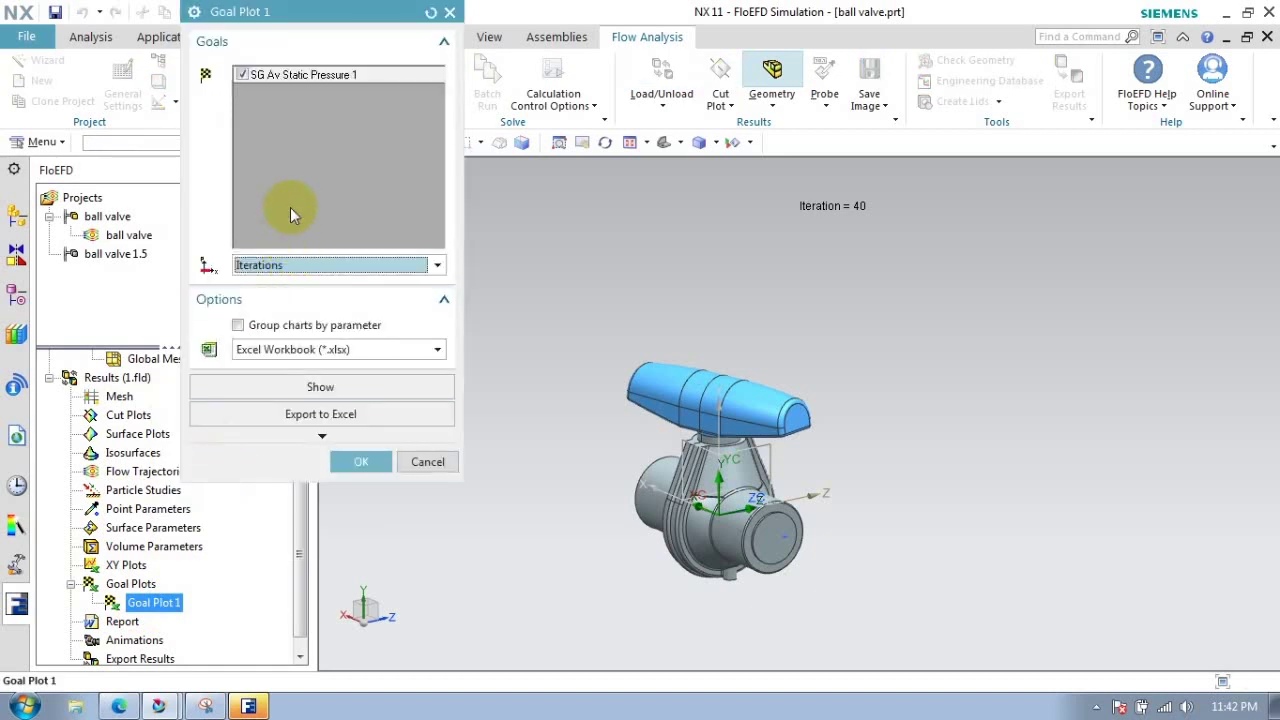
click(300, 75)
click(286, 390)
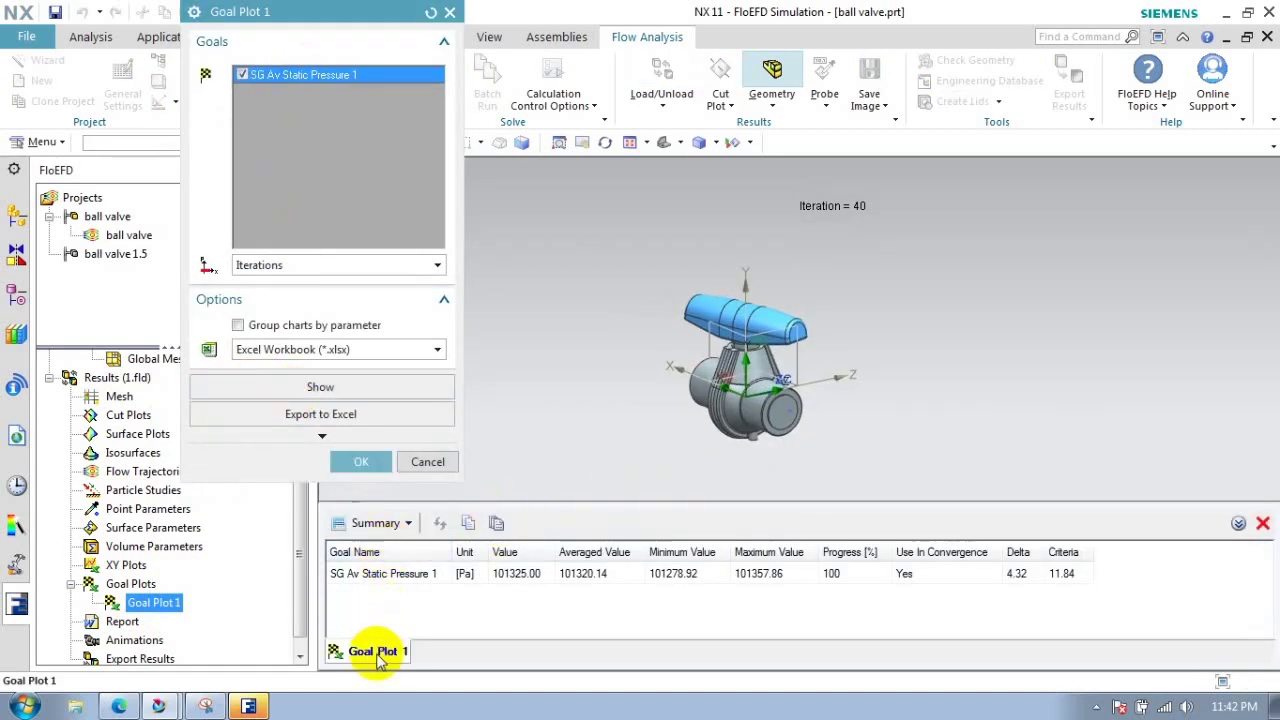
right_click(565, 573)
right_click(382, 577)
click(416, 590)
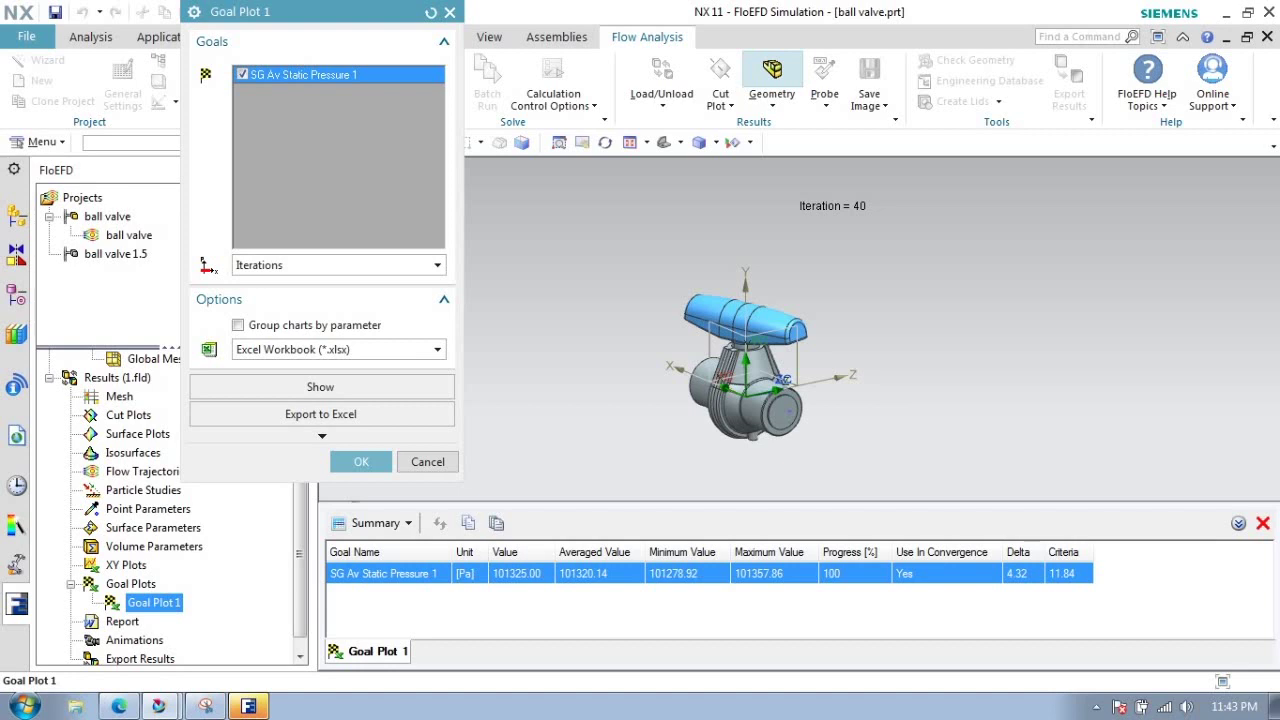
click(329, 349)
click(230, 308)
click(258, 265)
click(258, 297)
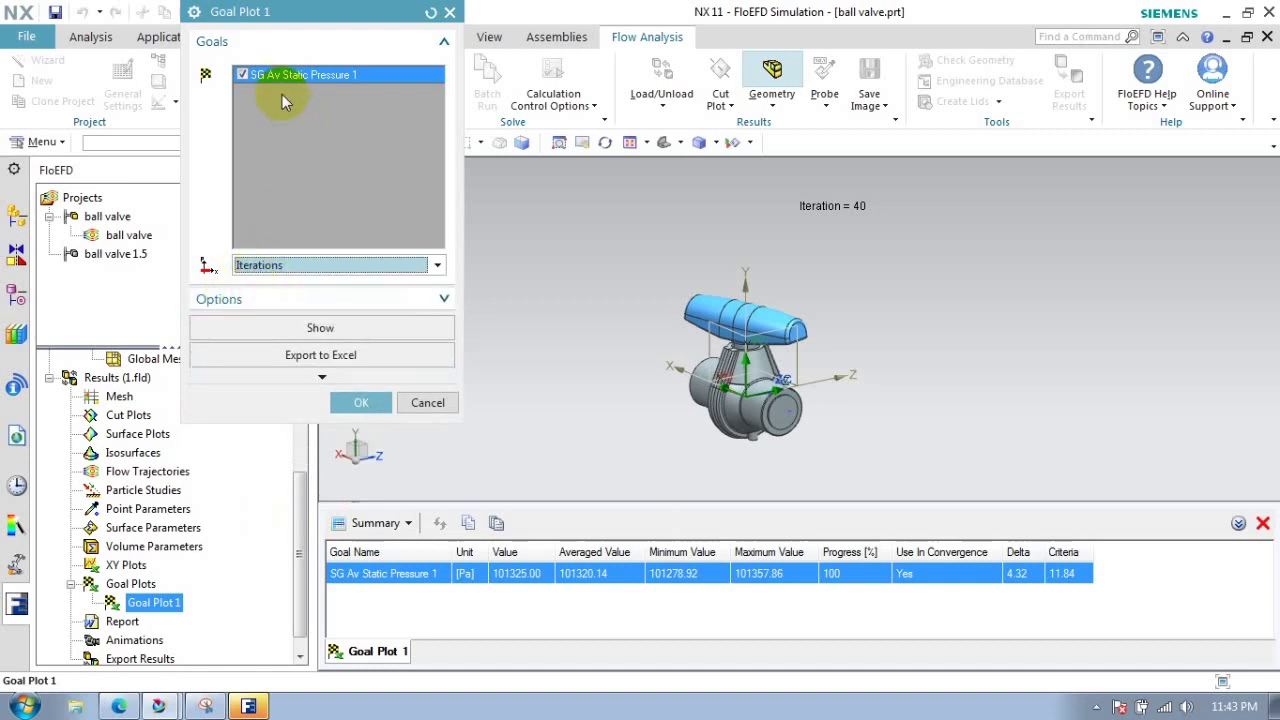
click(322, 376)
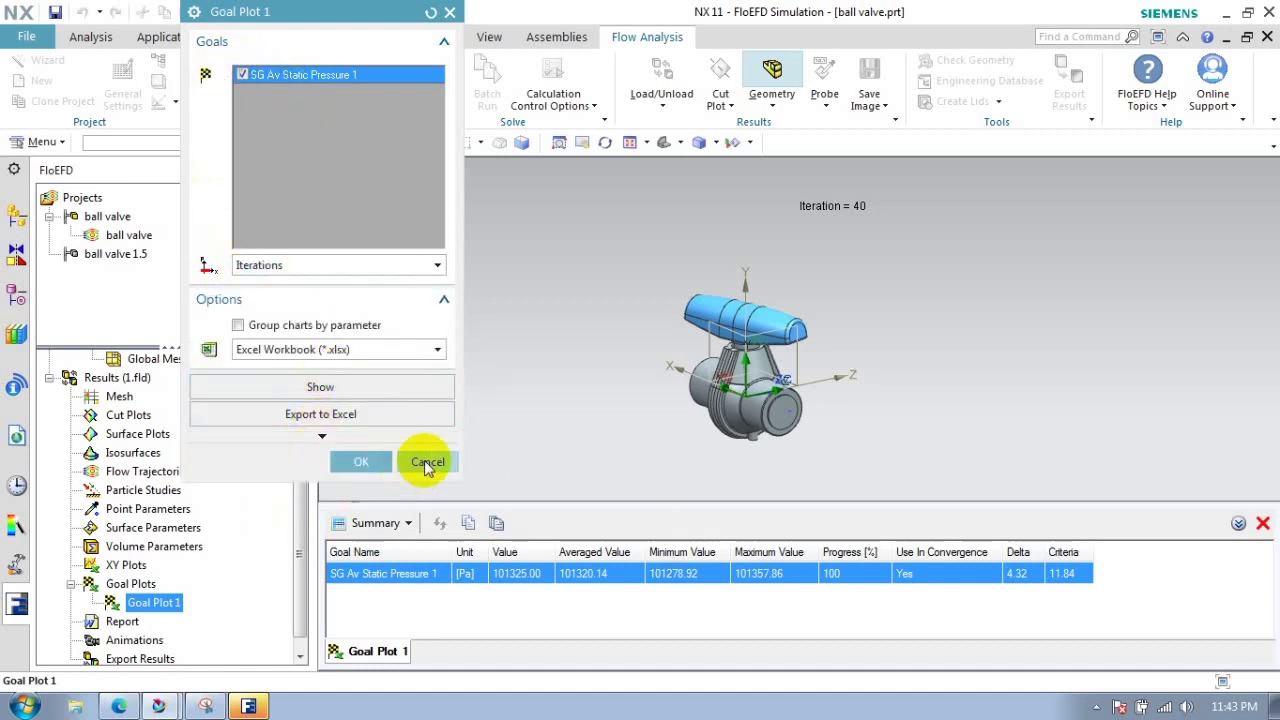
click(428, 460)
right_click(128, 588)
click(124, 570)
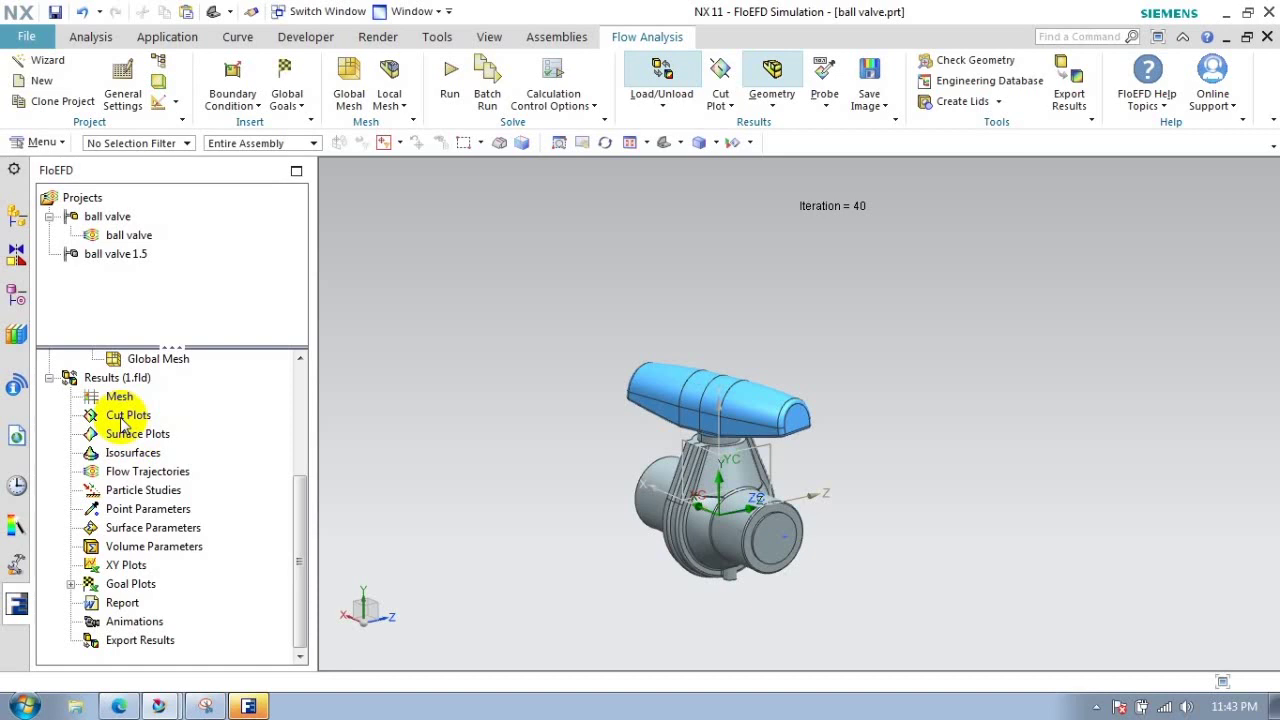
- Create a pressure cut plot along the XZ plane
click(172, 436)
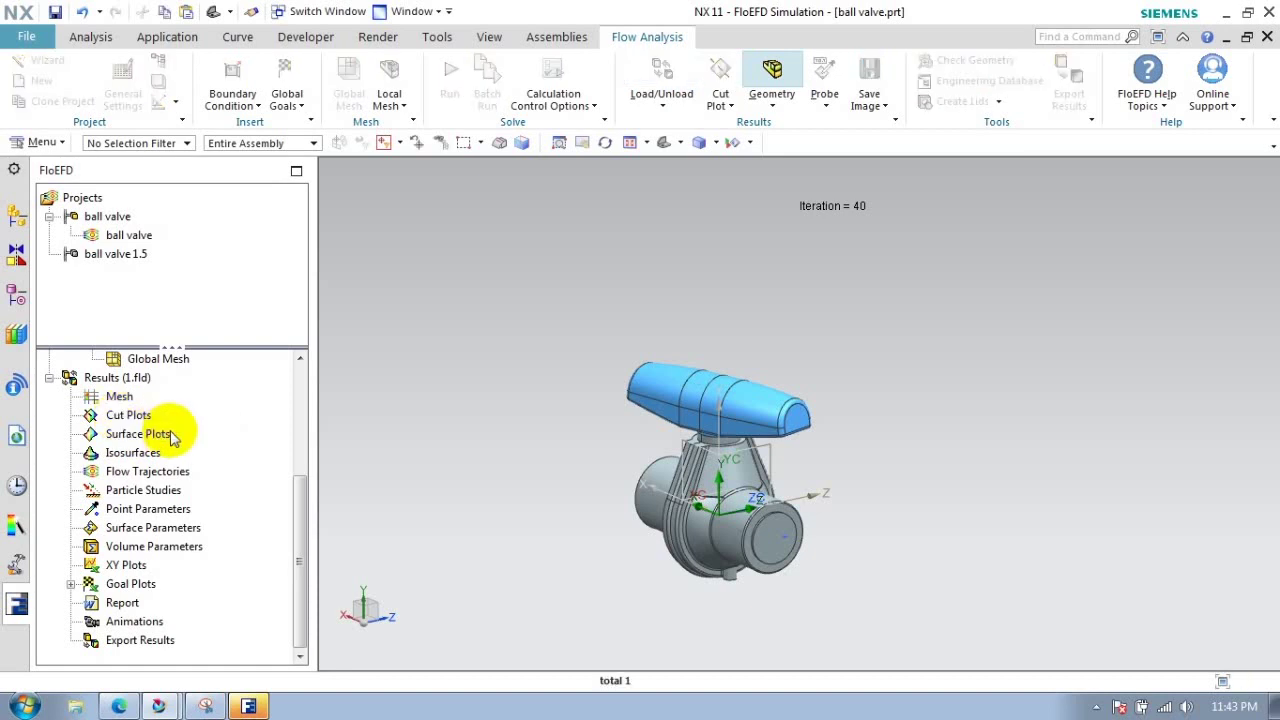
click(274, 73)
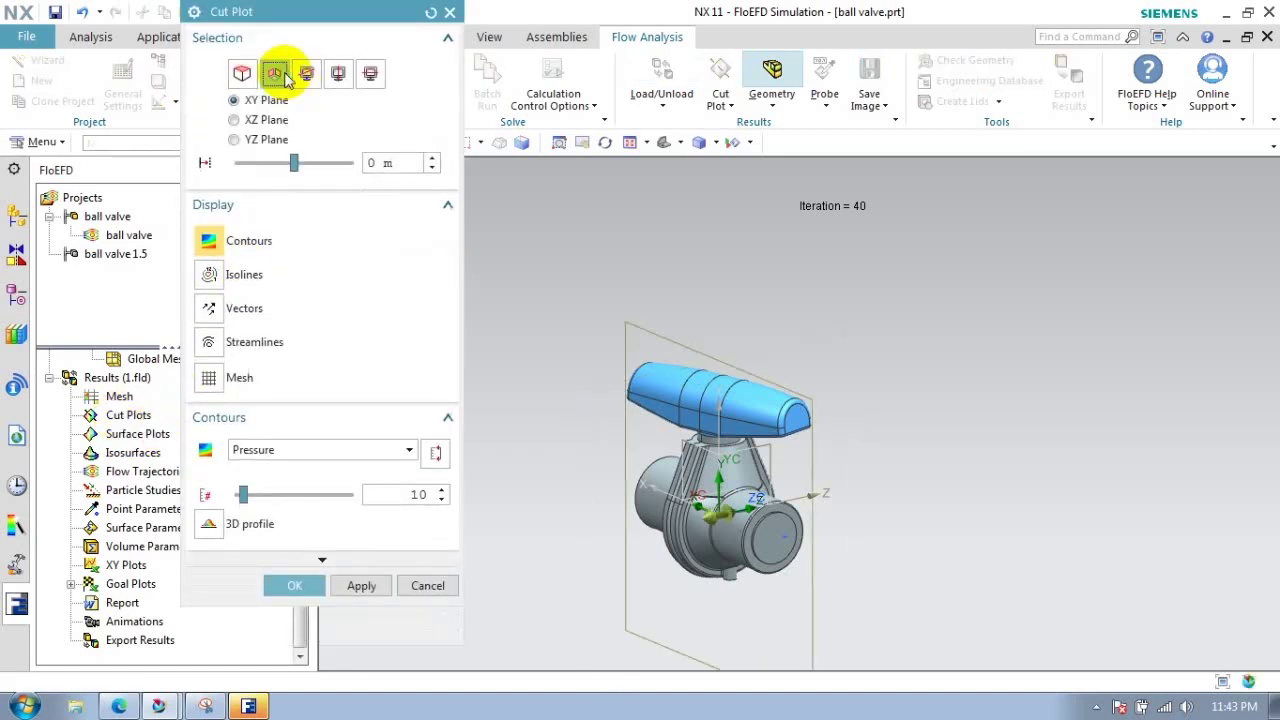
click(231, 119)
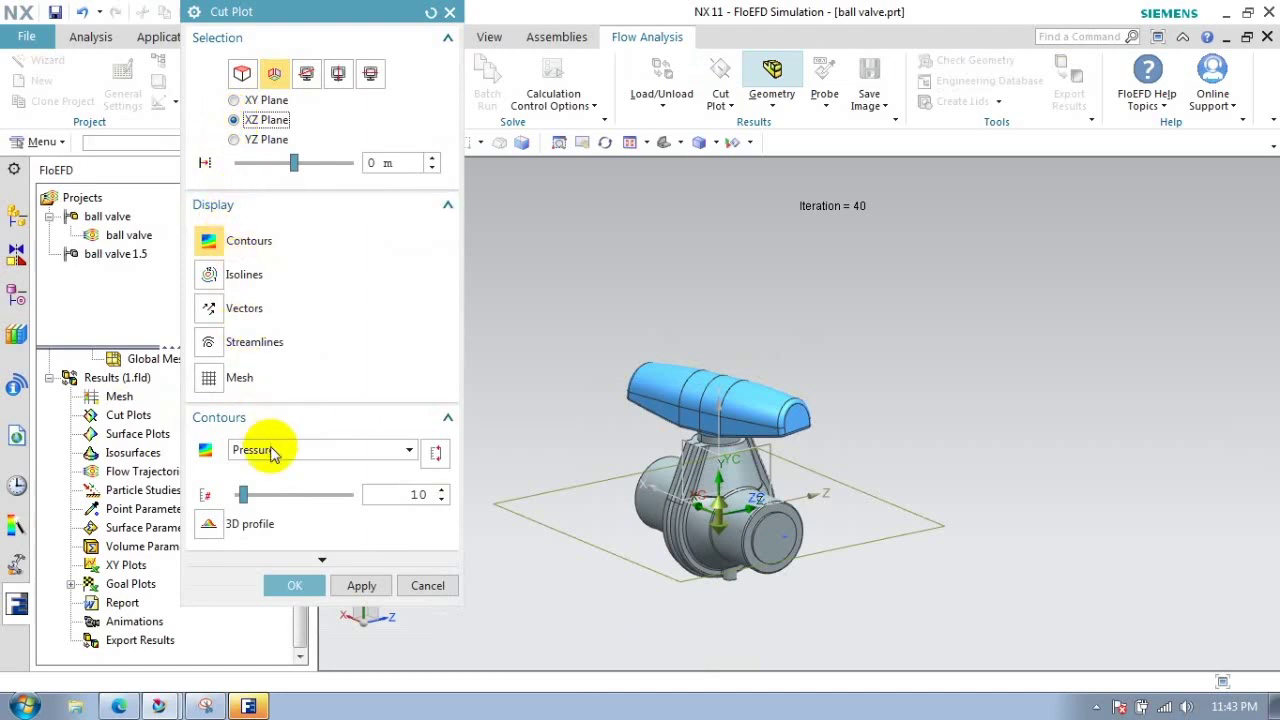
click(295, 585)
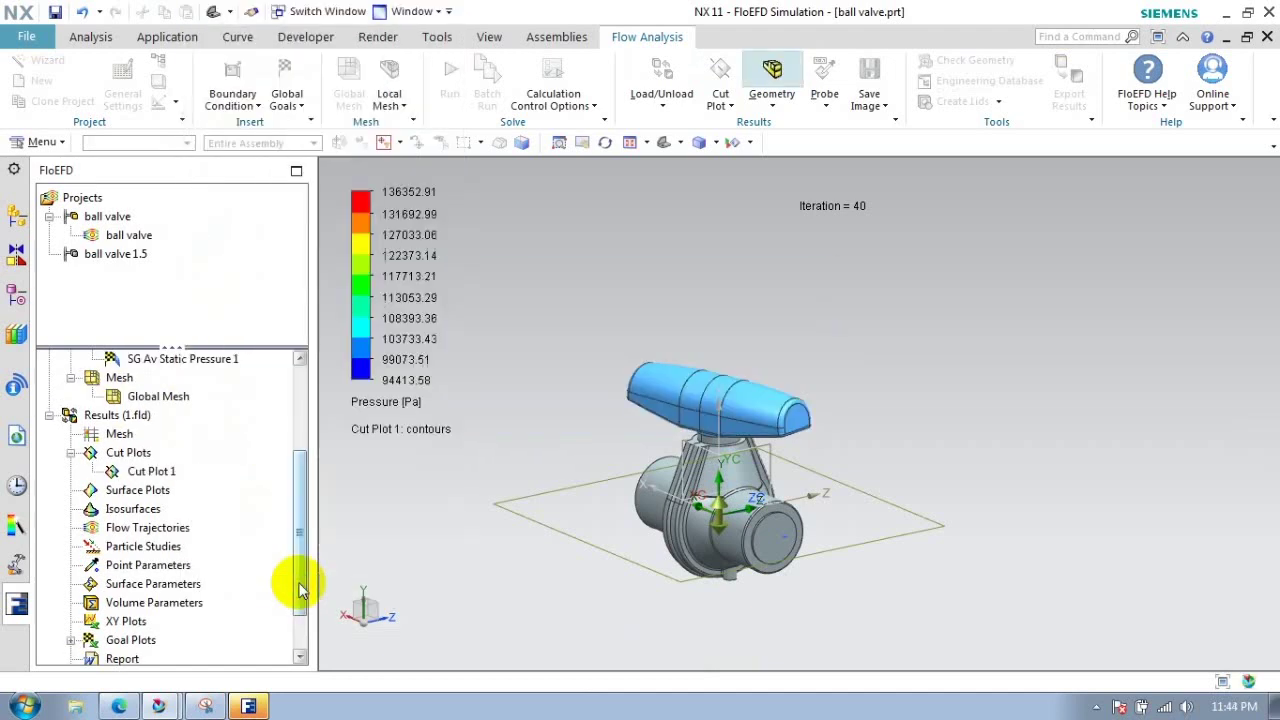
- Make the valve body mostly translucent
scroll(691, 607, up, 5)
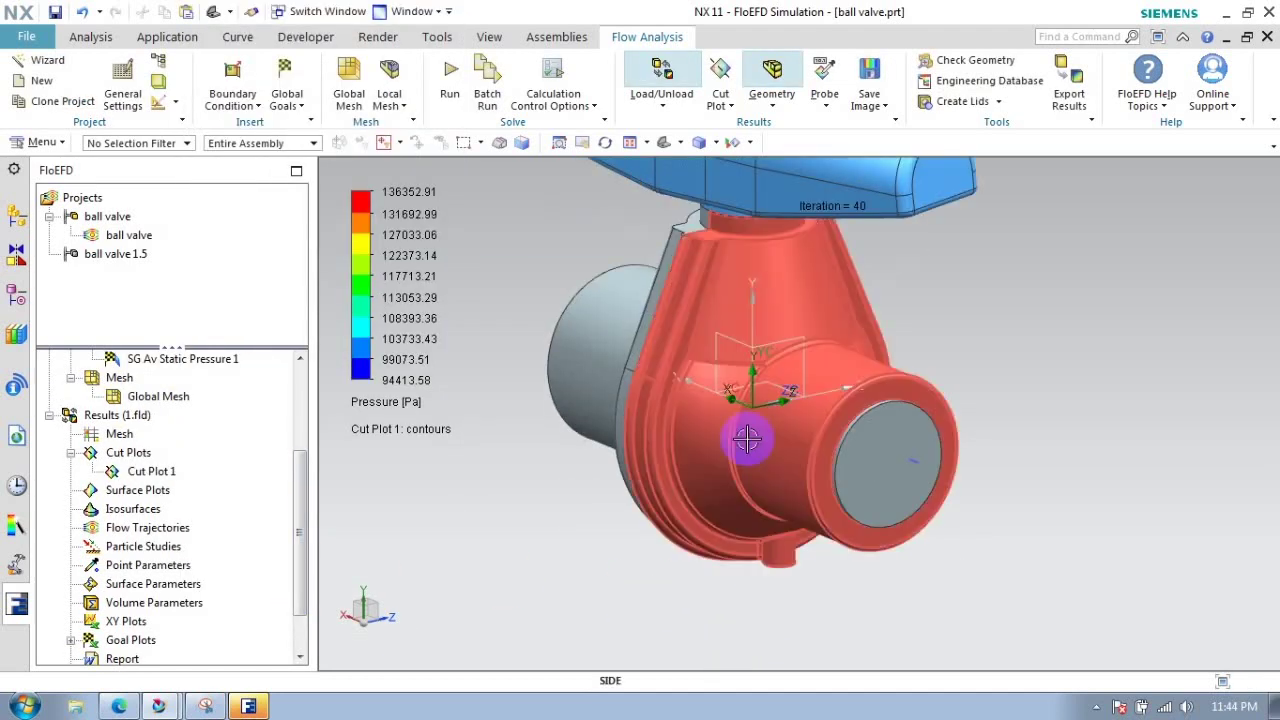
click(907, 418)
key(ctrl+b)
key(ctrl+z)
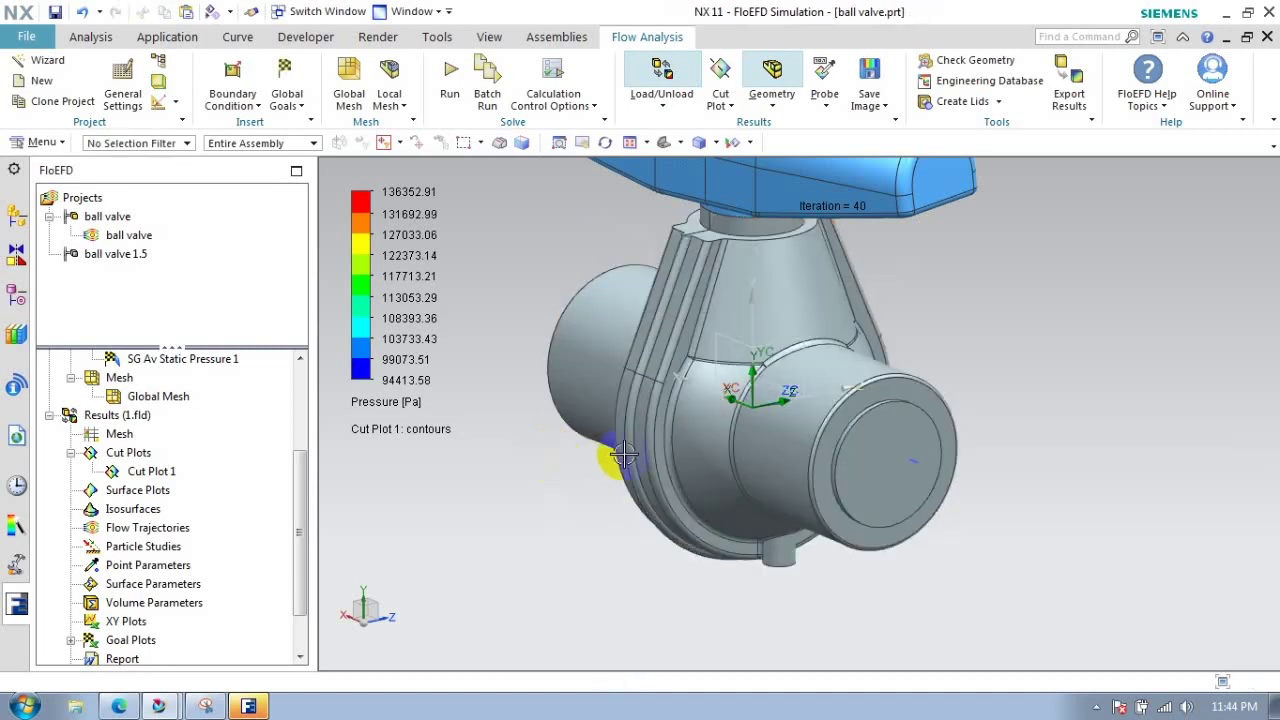
click(623, 455)
right_click(666, 449)
click(833, 521)
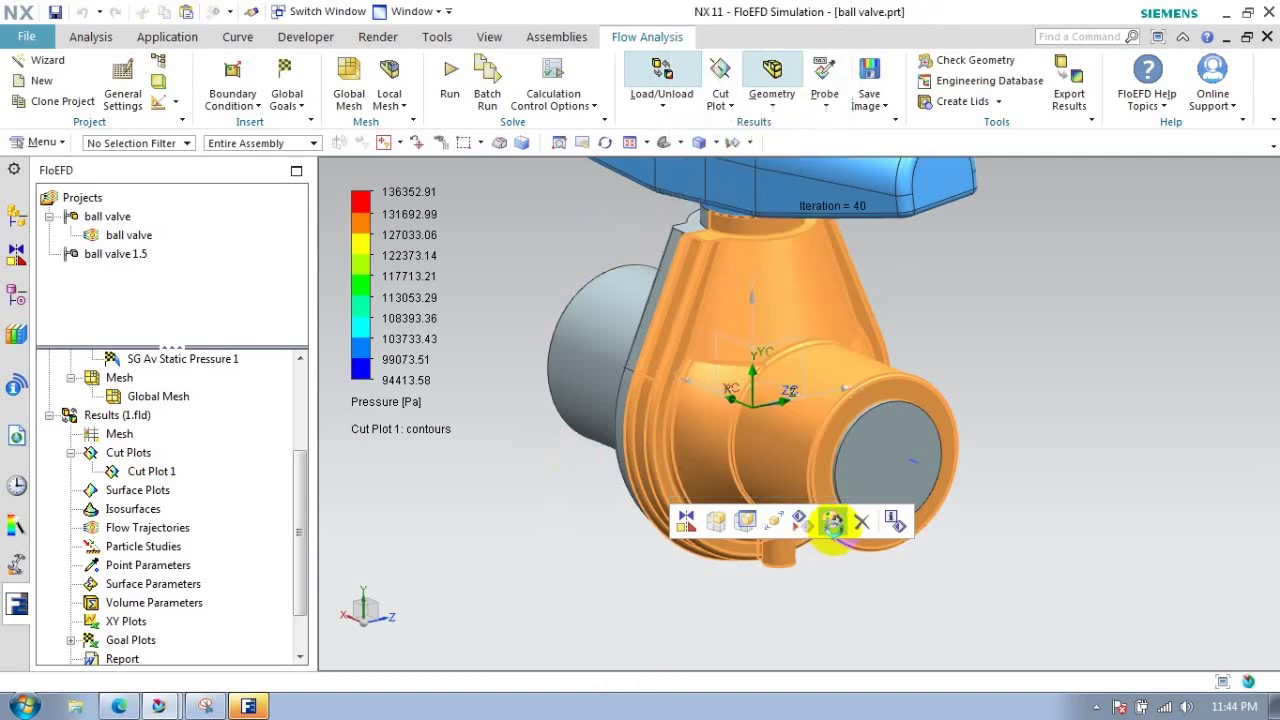
mouse_move(210, 273)
mouse_down()
mouse_move(409, 300)
mouse_move(385, 300)
mouse_up()
click(285, 538)
- Set the whole valve assembly to 85 translucency in shaded display, facing the cut plot
scroll(691, 591, down, 3)
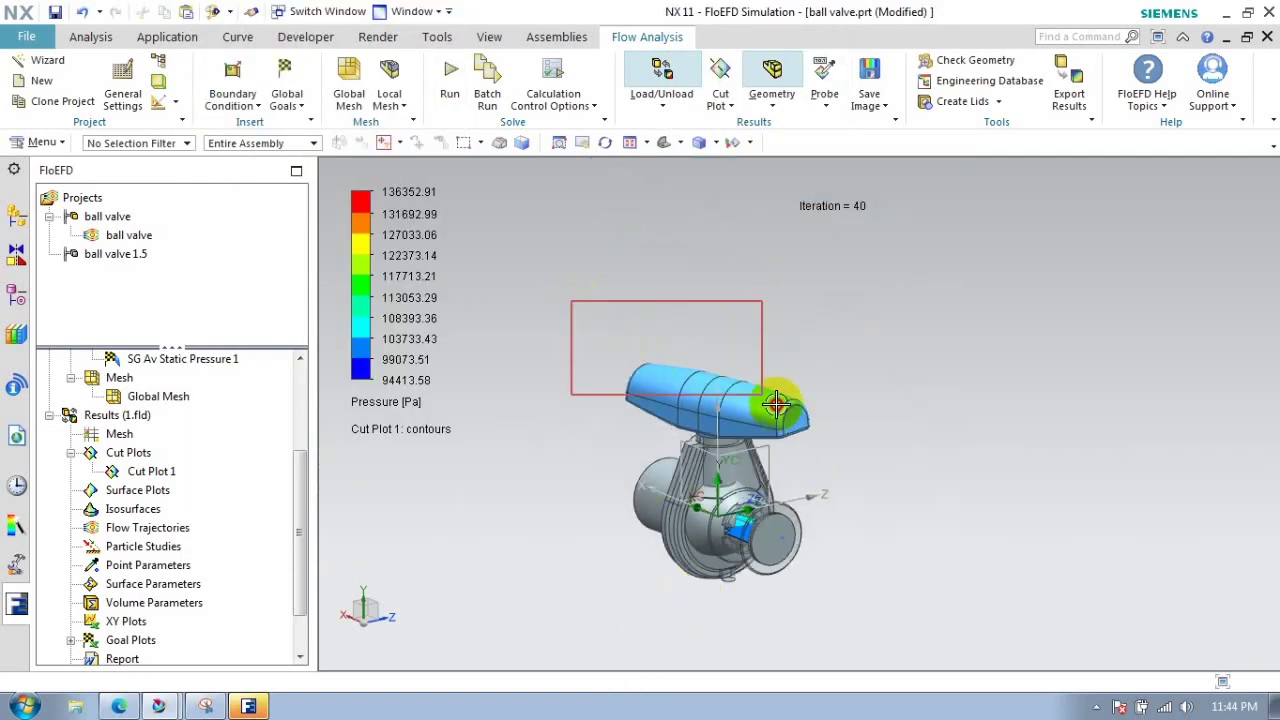
drag(776, 403, 852, 610)
right_click(686, 529)
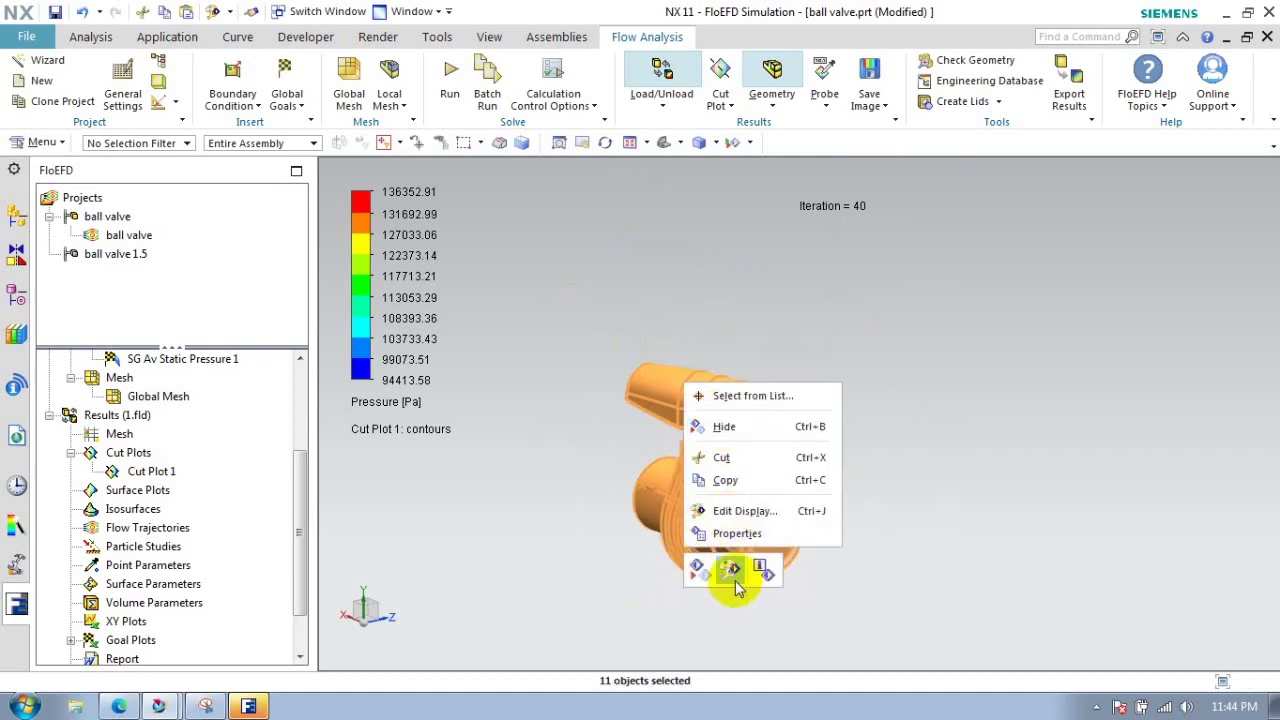
click(732, 570)
drag(309, 277, 400, 303)
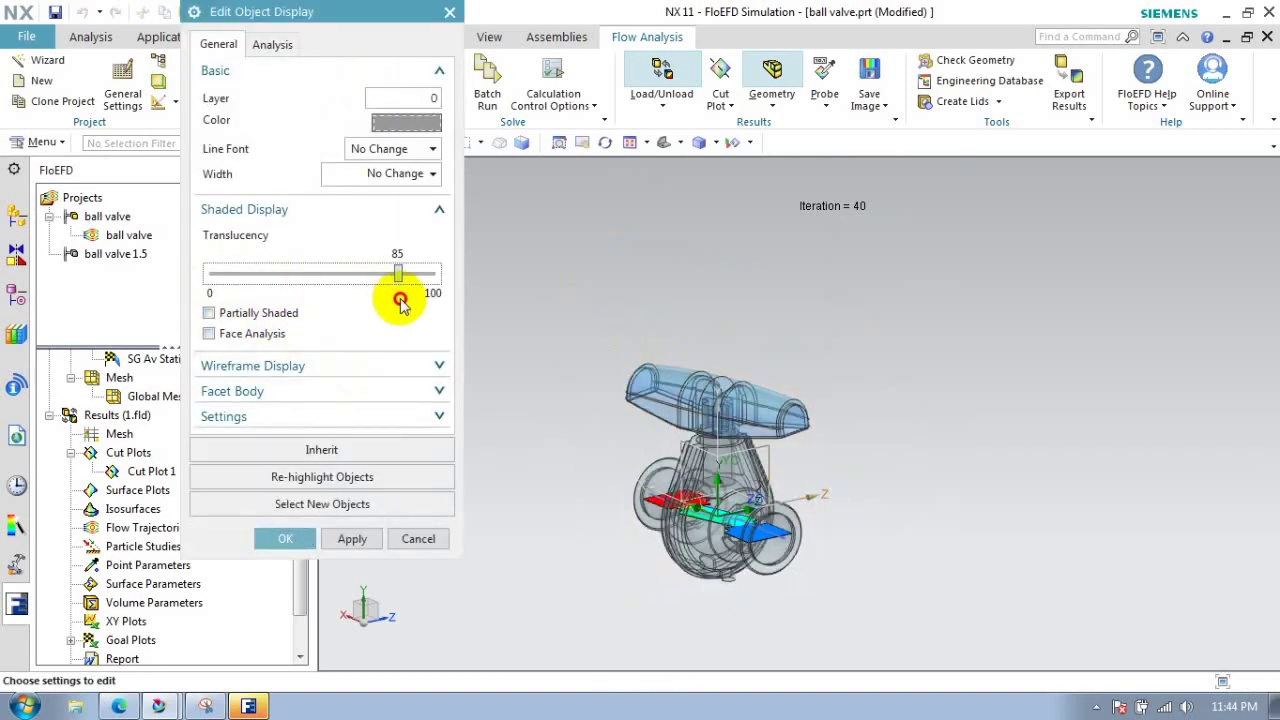
click(290, 537)
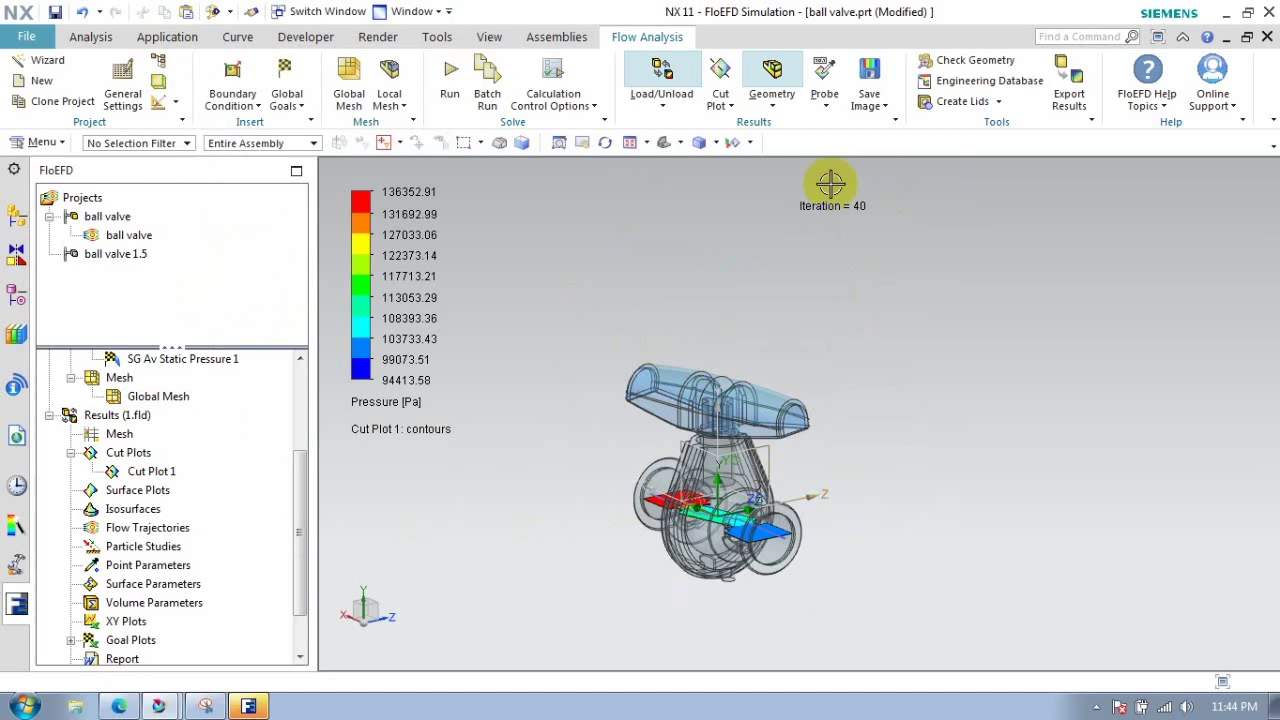
click(715, 142)
click(700, 191)
mouse_move(730, 340)
middle_down()
mouse_move(812, 475)
mouse_move(757, 571)
middle_up()
scroll(757, 571, up, 3)
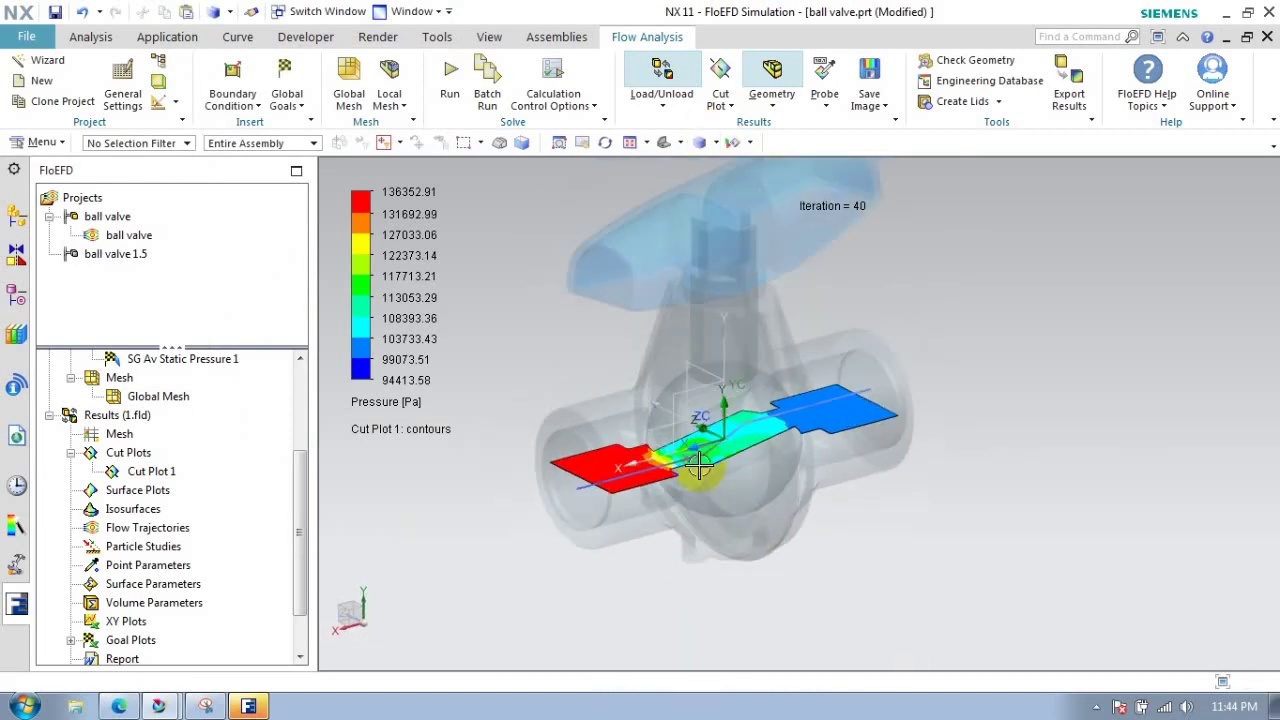
- Change Cut Plot 1's contour parameter from Pressure to Velocity
click(140, 474)
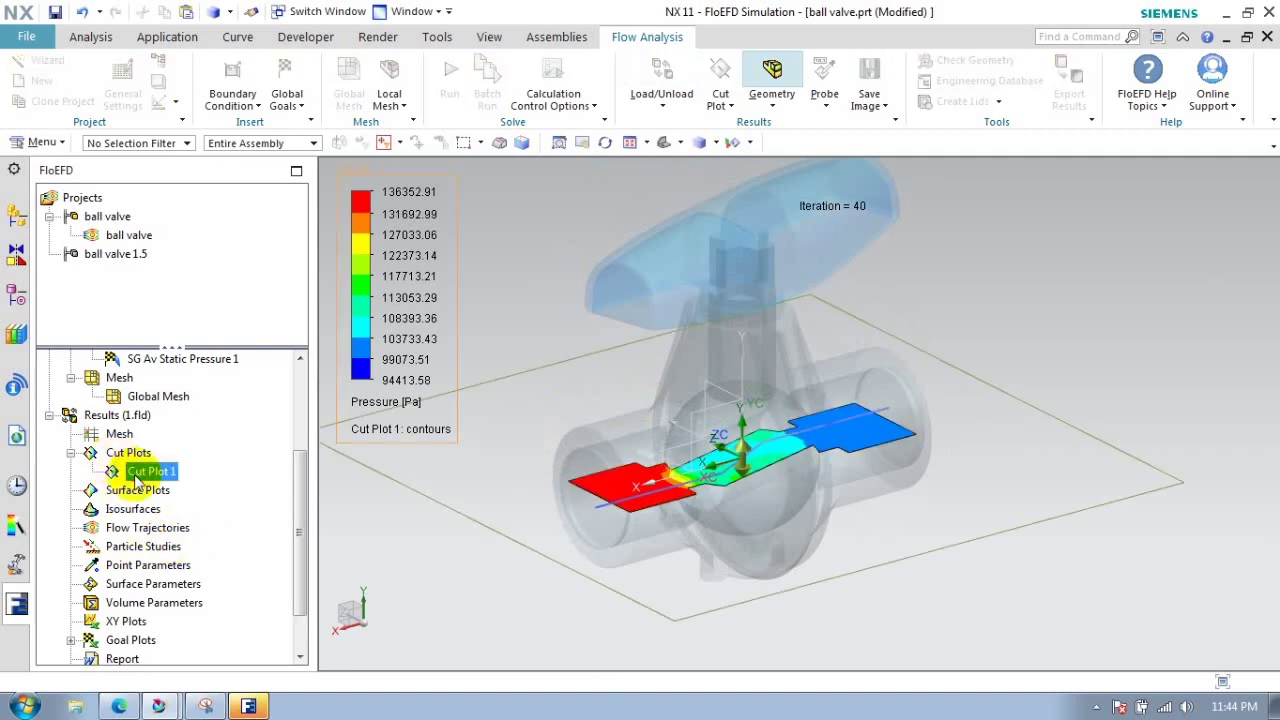
double_click(150, 474)
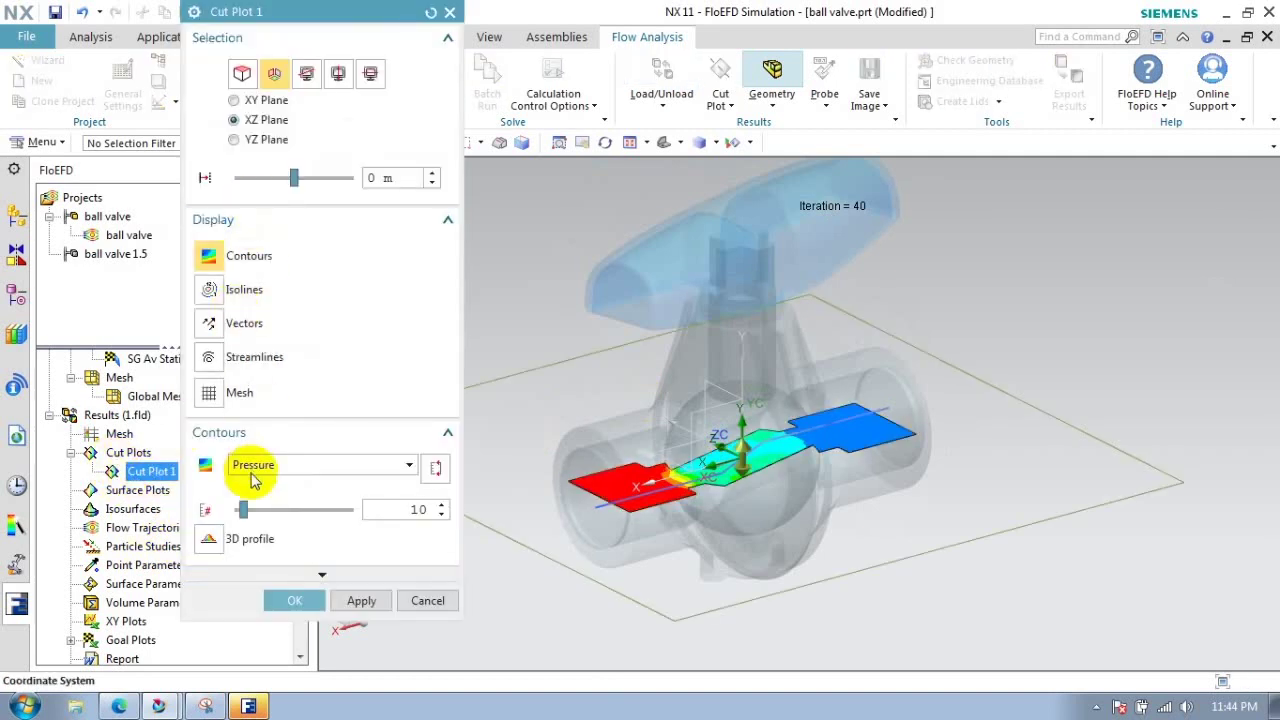
click(254, 466)
click(259, 224)
click(294, 598)
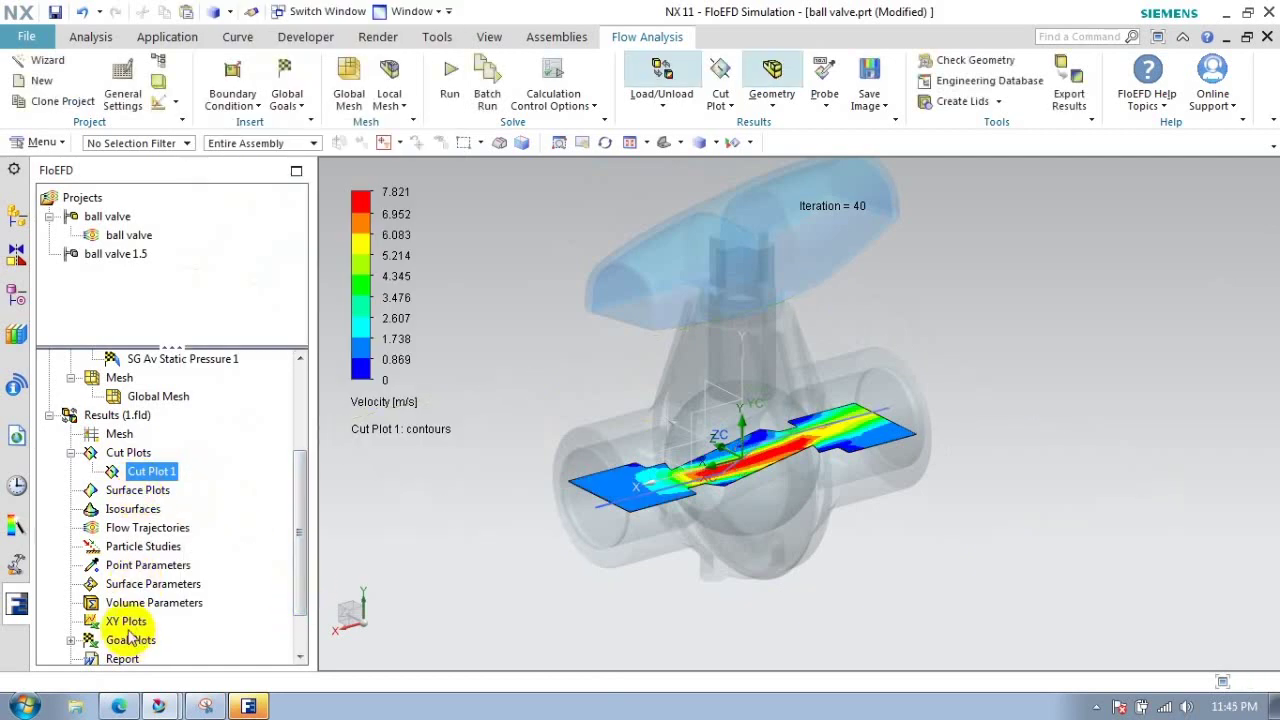
click(70, 452)
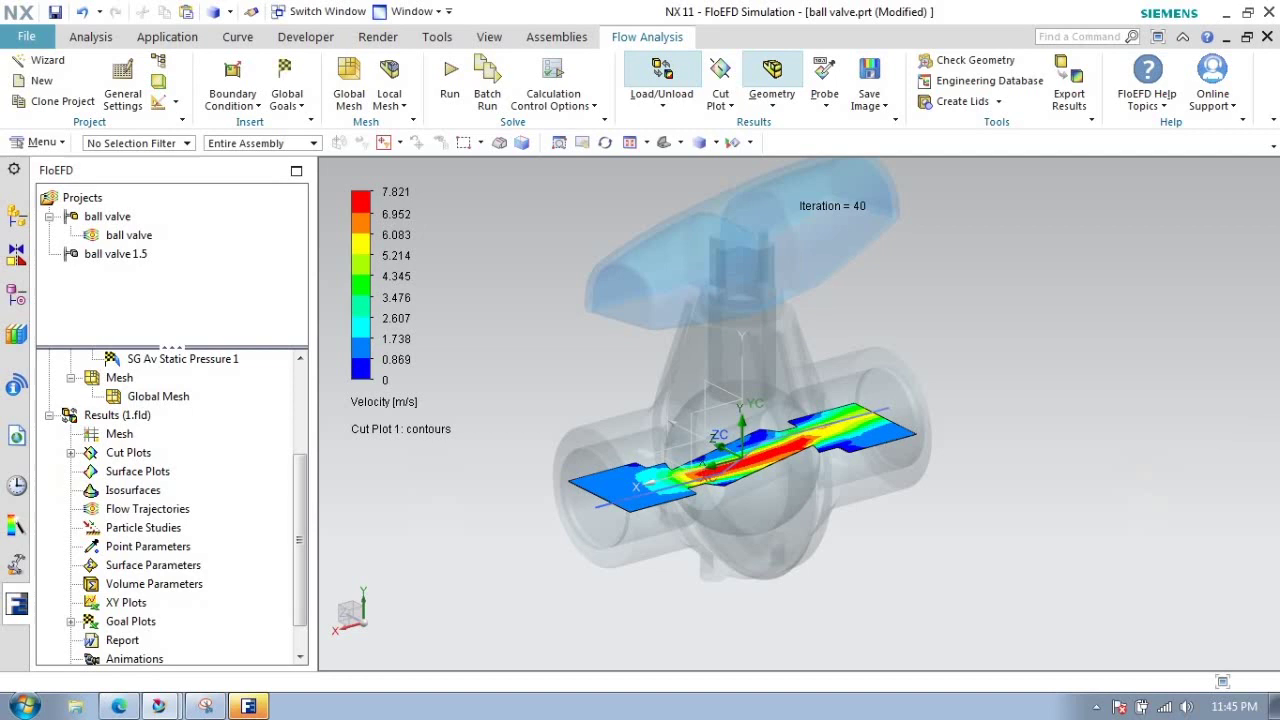
- Open Cut Plot 1's definition for editing
click(70, 452)
right_click(150, 471)
click(214, 158)
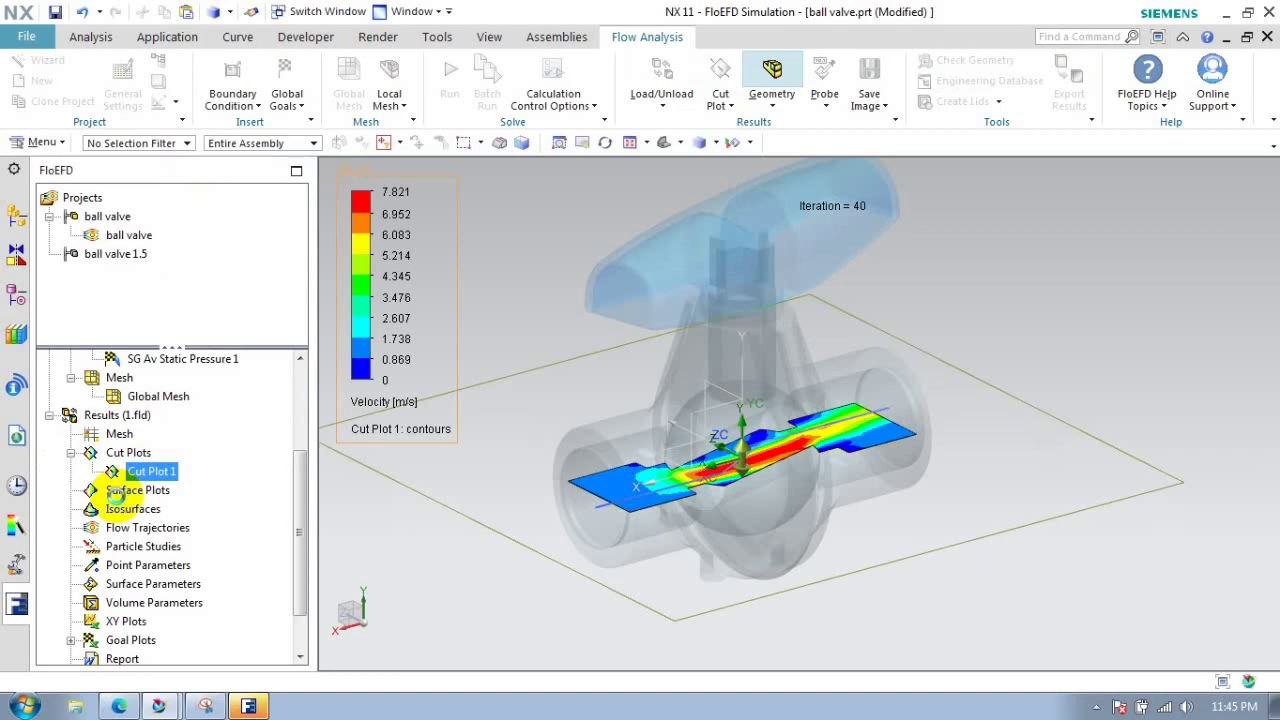
click(208, 323)
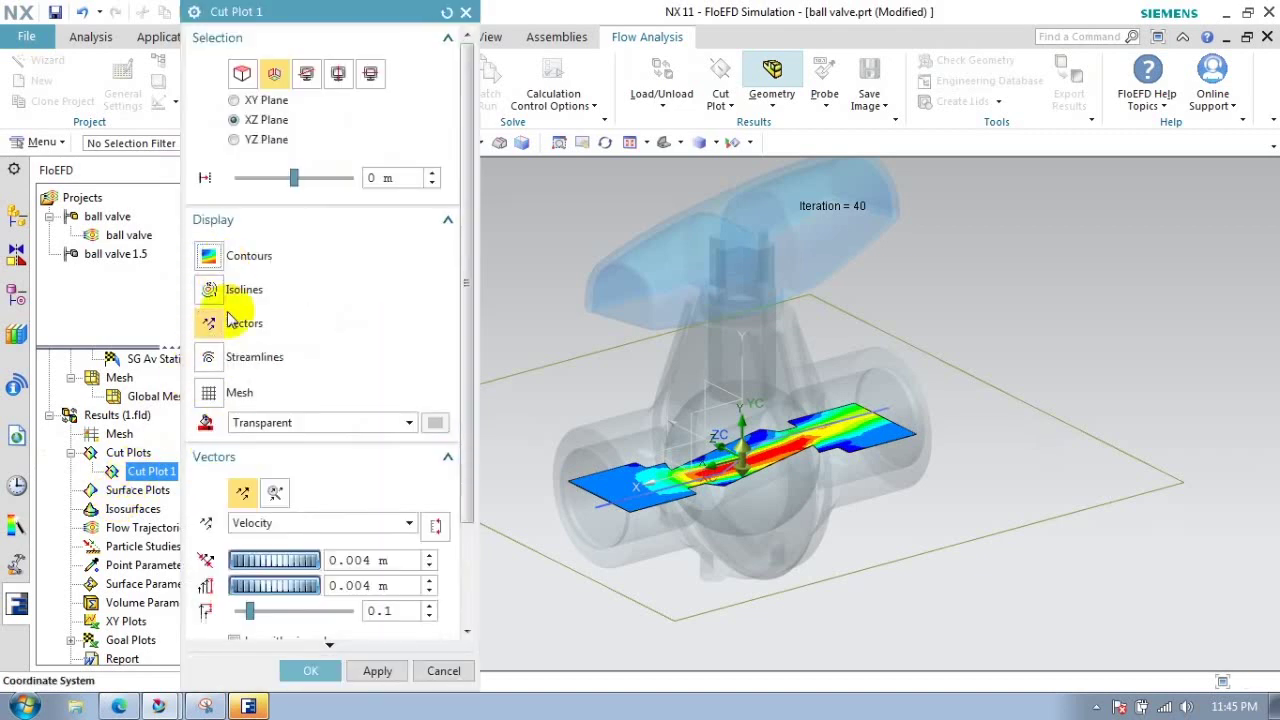
click(377, 671)
scroll(581, 517, up, 5)
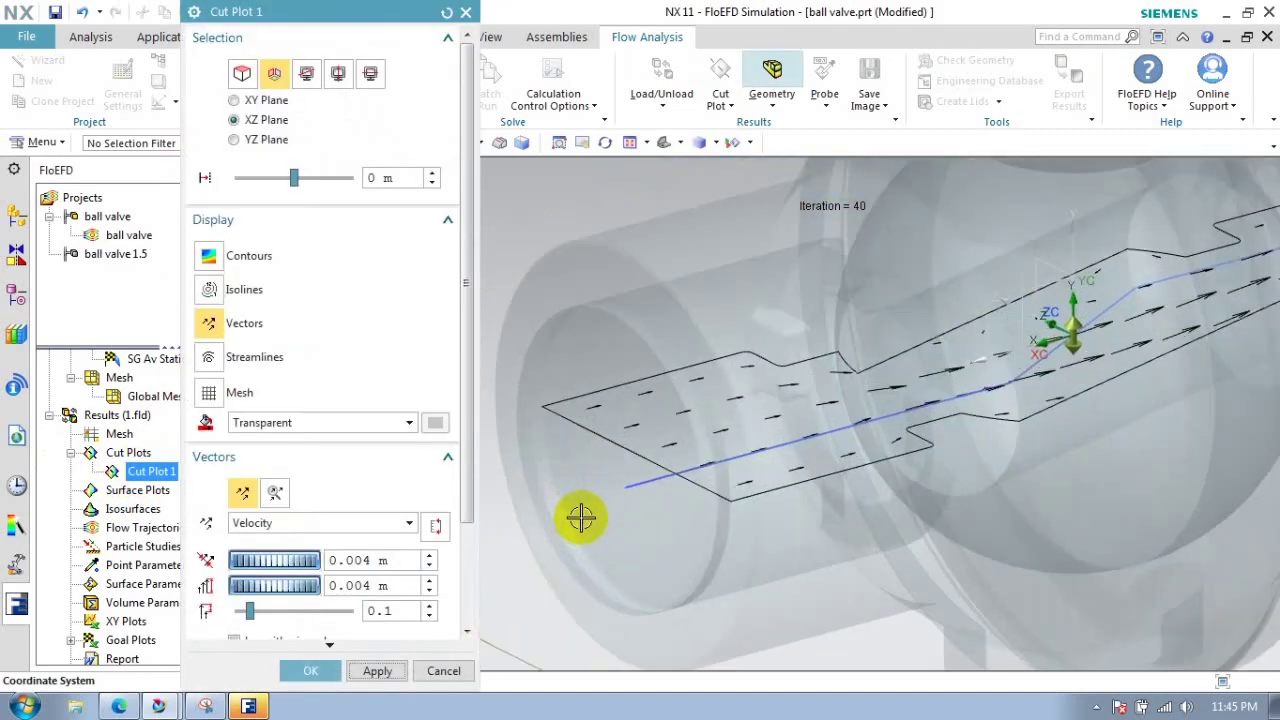
click(430, 590)
click(377, 671)
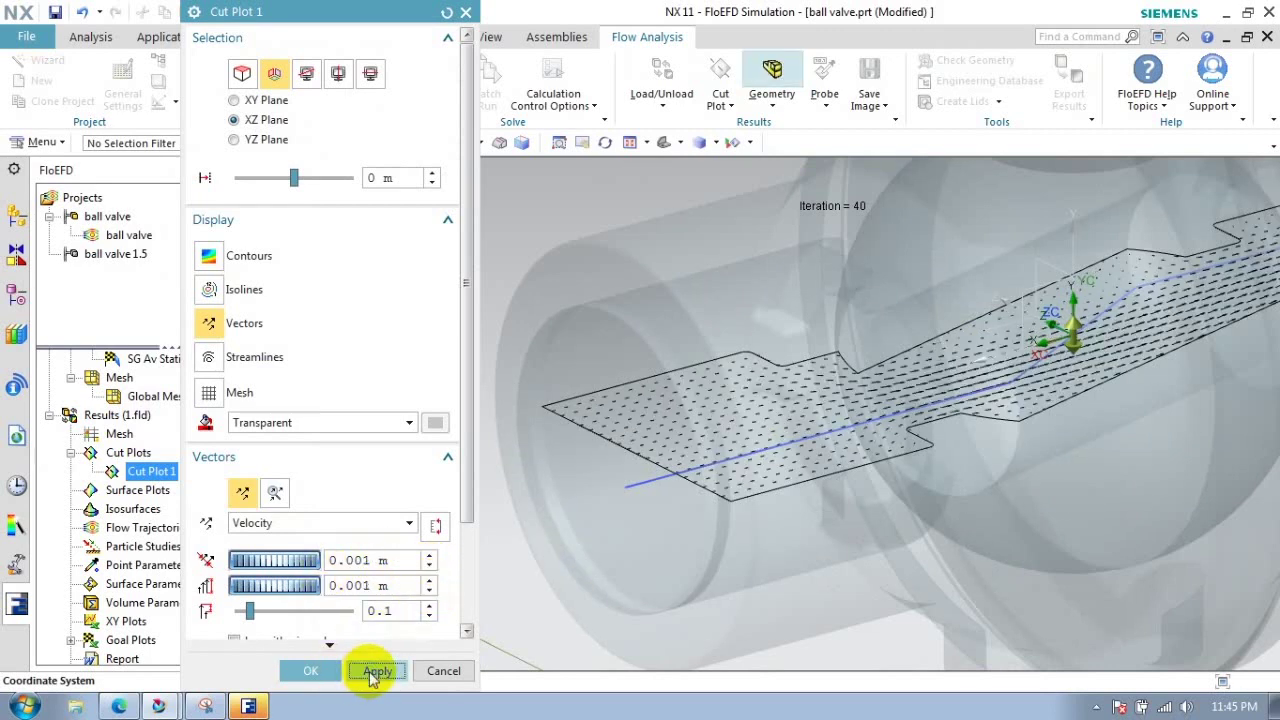
scroll(643, 566, down, 3)
scroll(836, 536, up, 6)
scroll(836, 536, down, 3)
scroll(829, 537, up, 3)
scroll(829, 537, down, 3)
click(318, 670)
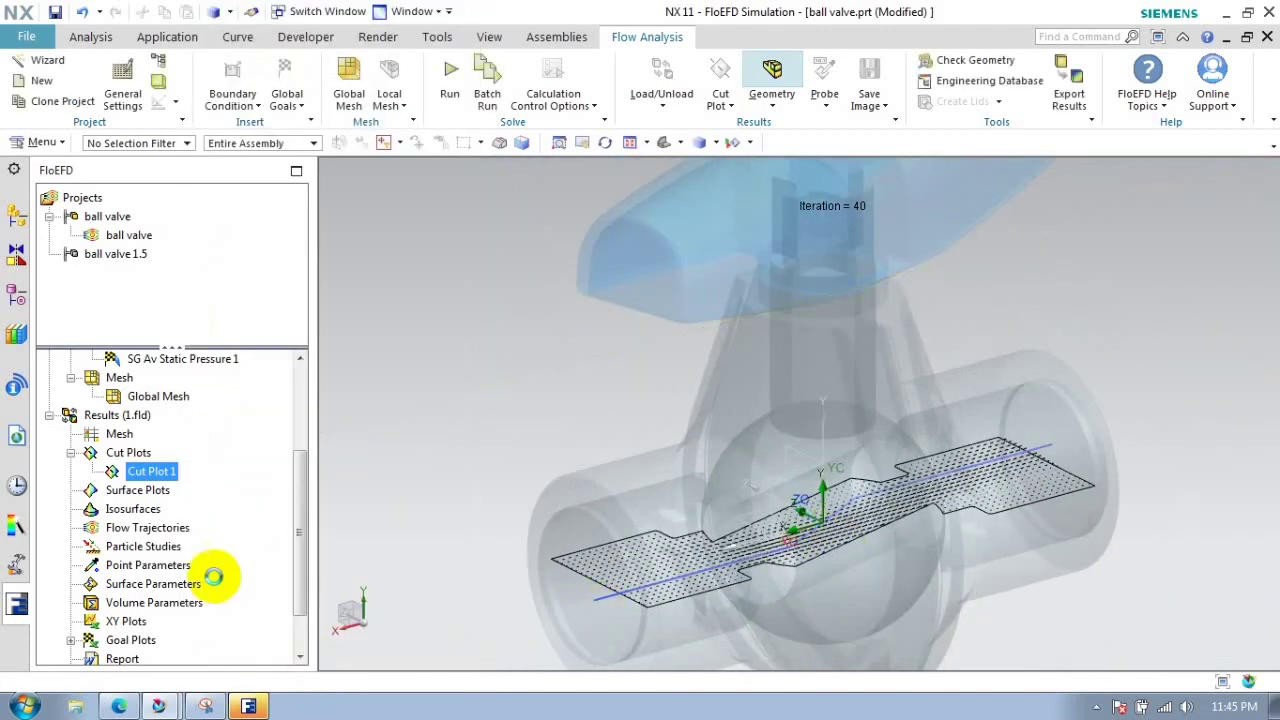
click(145, 471)
right_click(150, 473)
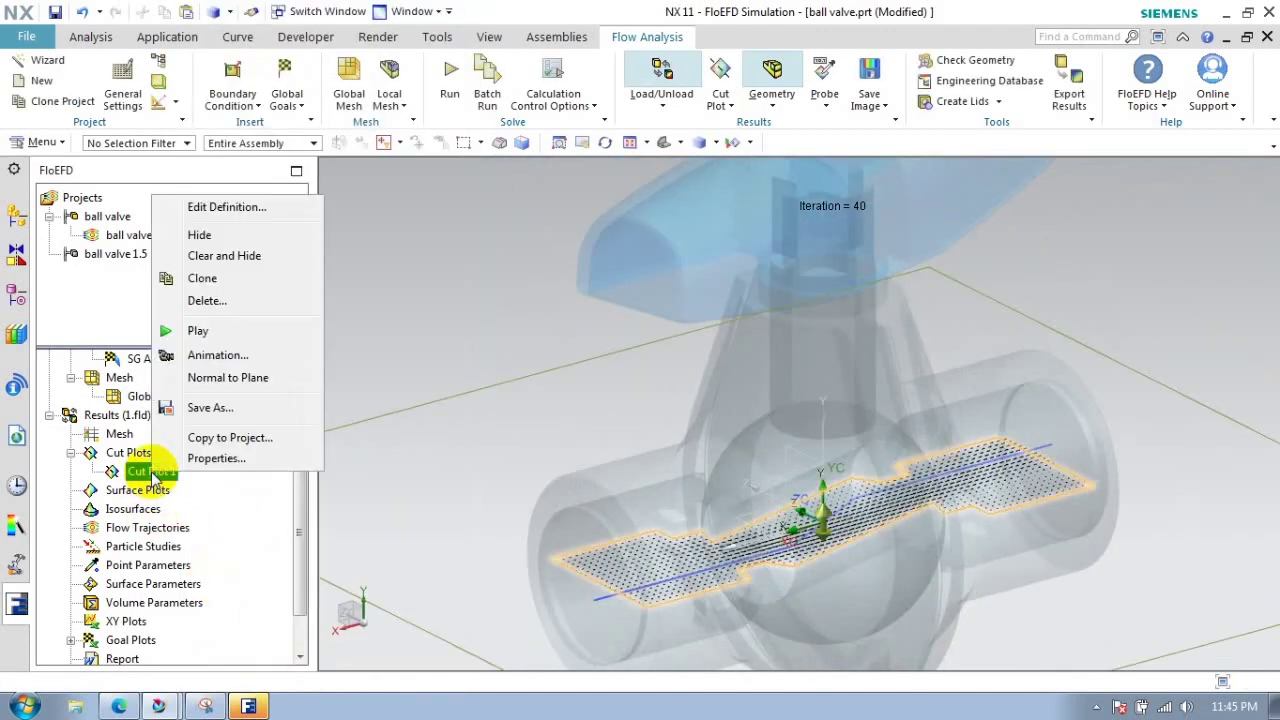
click(200, 208)
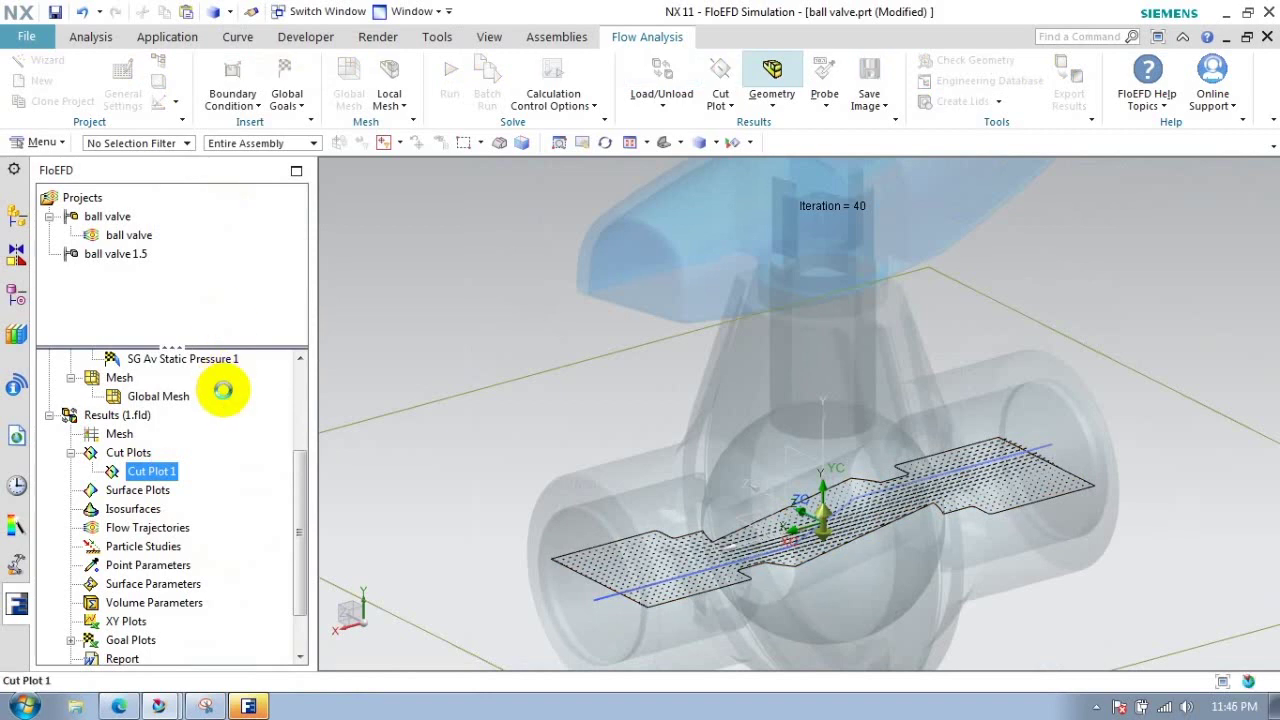
click(208, 357)
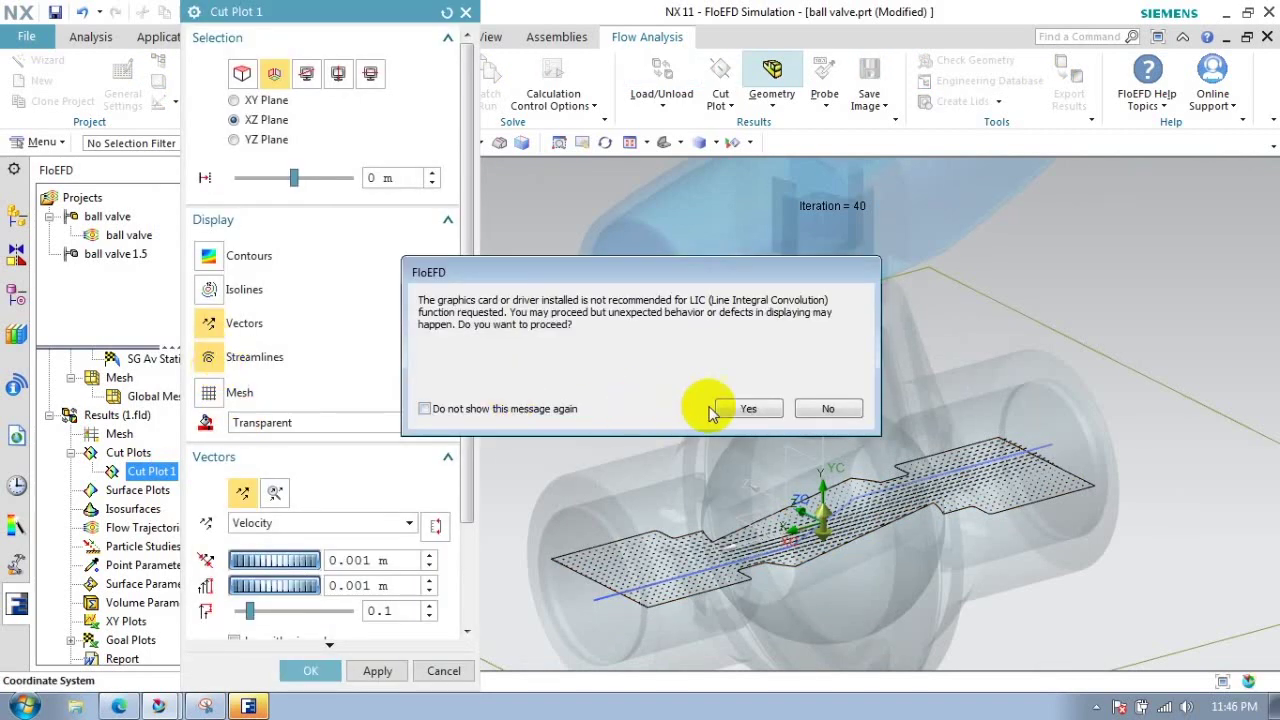
click(722, 410)
click(208, 323)
click(377, 671)
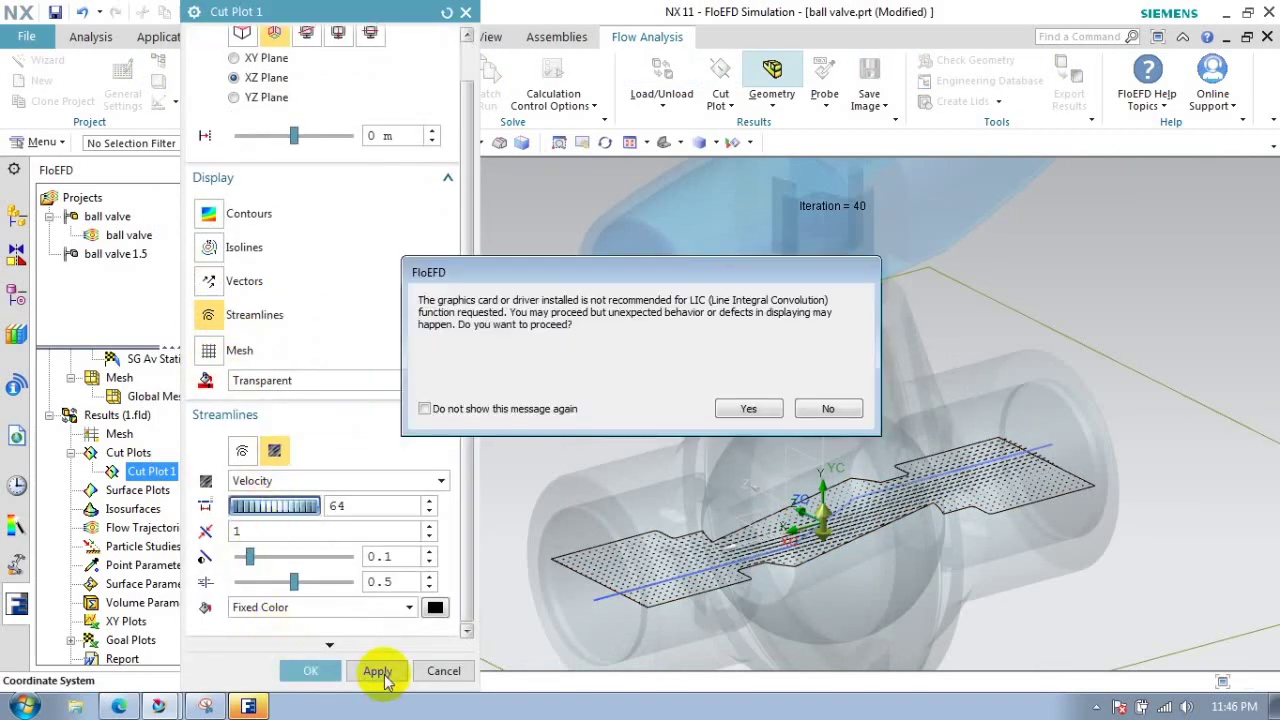
click(748, 410)
scroll(666, 594, up, 5)
scroll(837, 514, down, 2)
scroll(840, 517, down, 1)
scroll(840, 517, down, 2)
scroll(840, 517, up, 4)
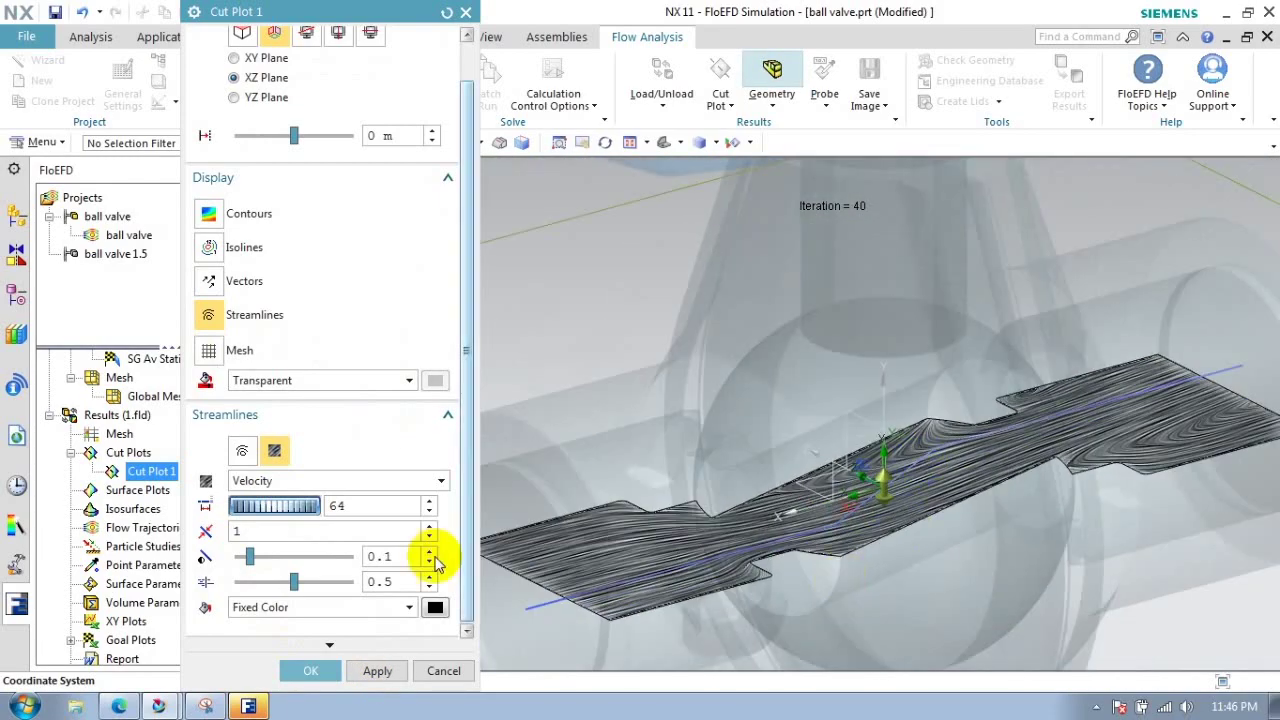
click(210, 222)
click(377, 671)
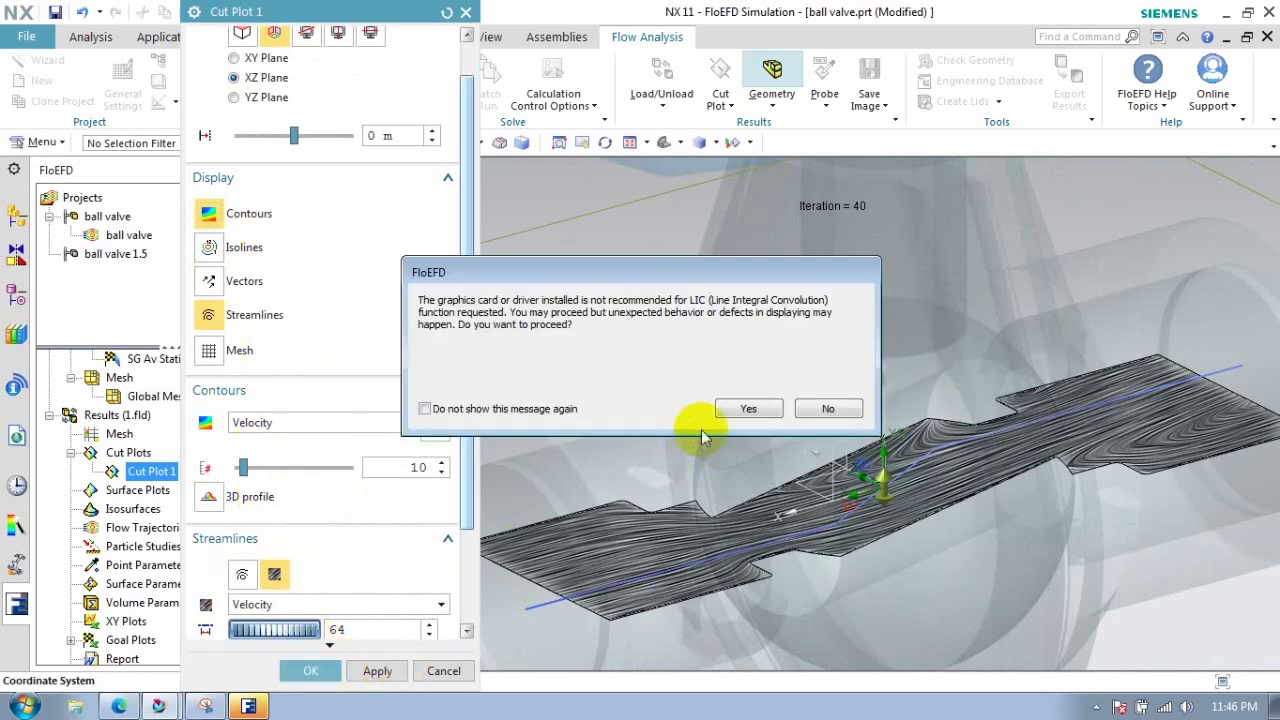
click(748, 408)
click(230, 316)
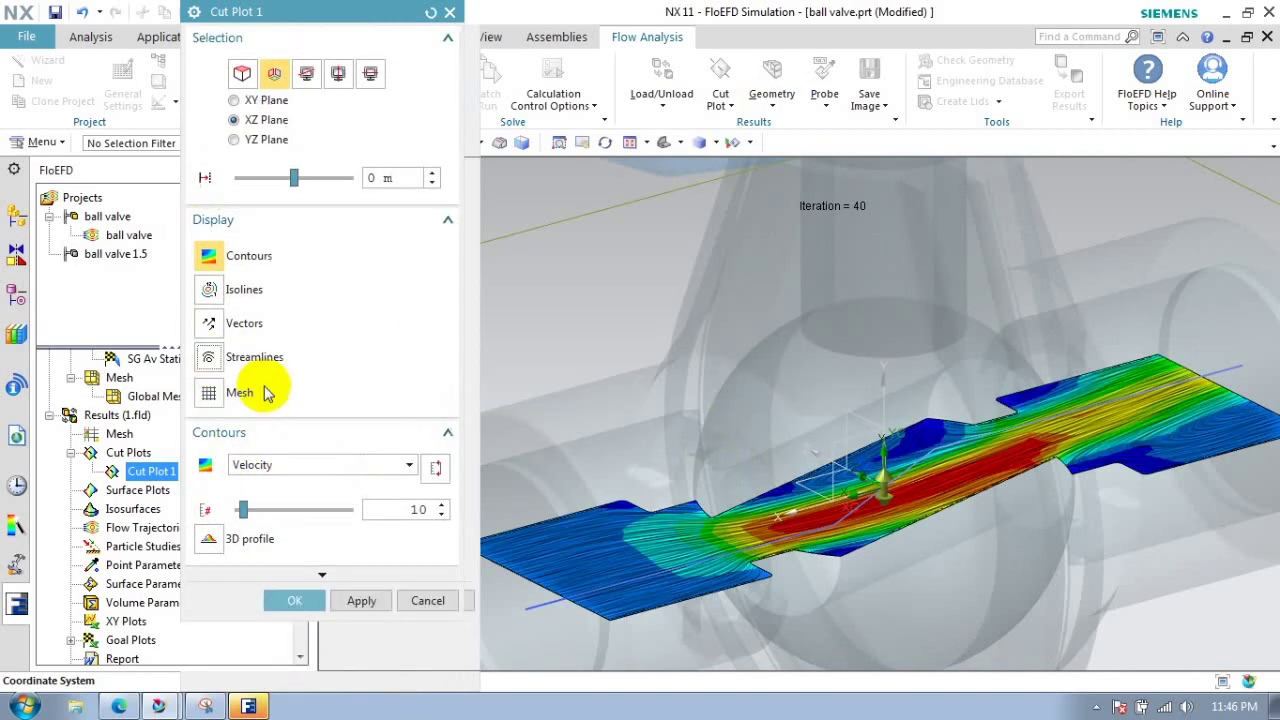
click(343, 606)
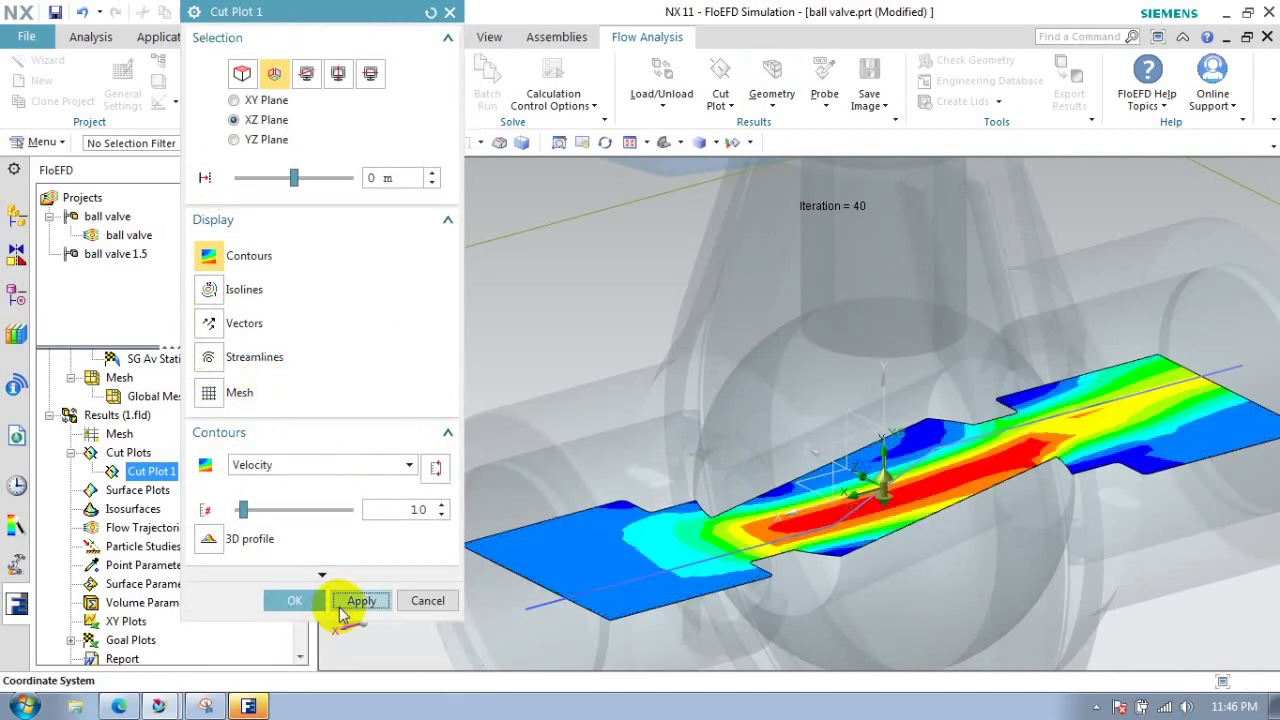
click(208, 538)
click(377, 671)
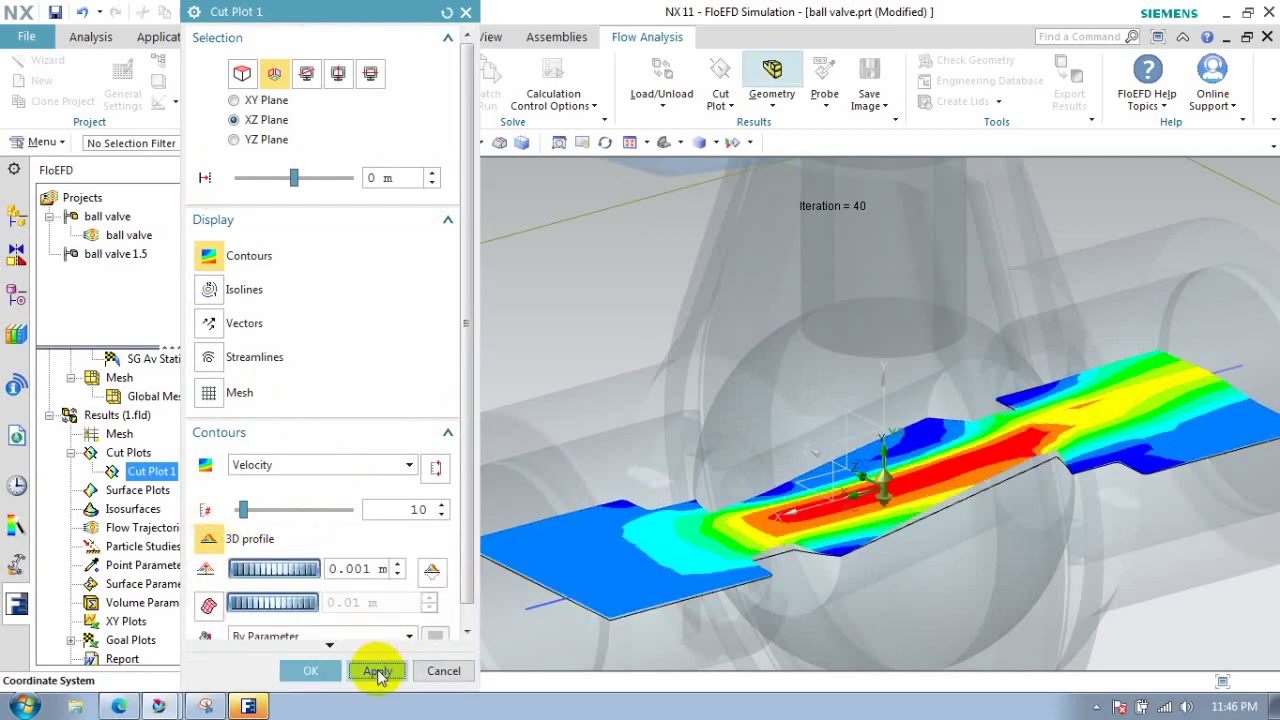
drag(262, 569, 300, 571)
click(373, 671)
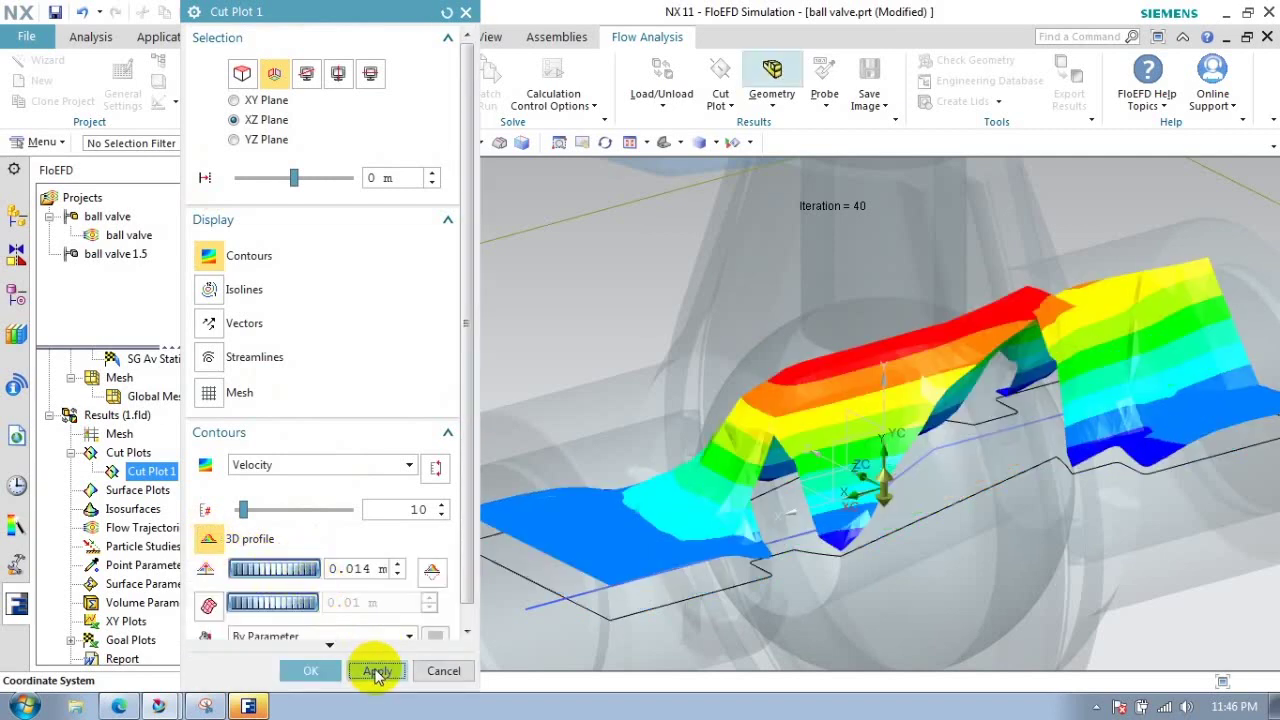
click(377, 671)
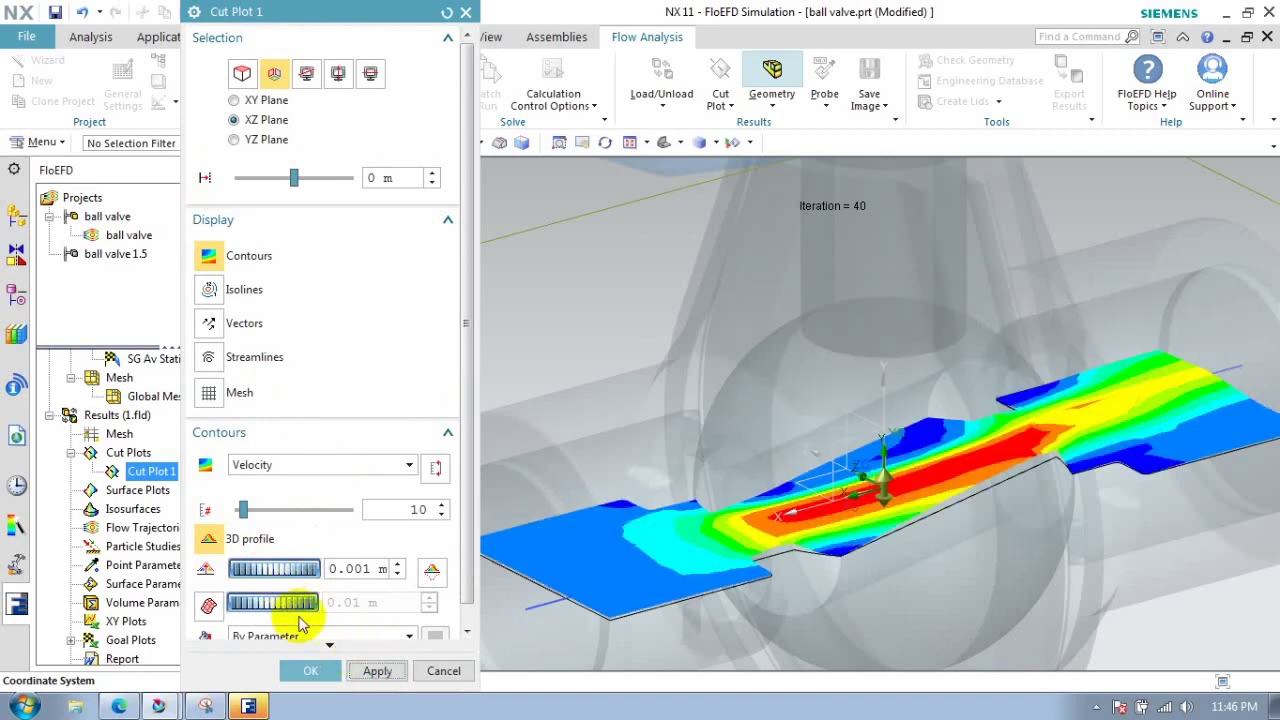
click(310, 671)
click(74, 452)
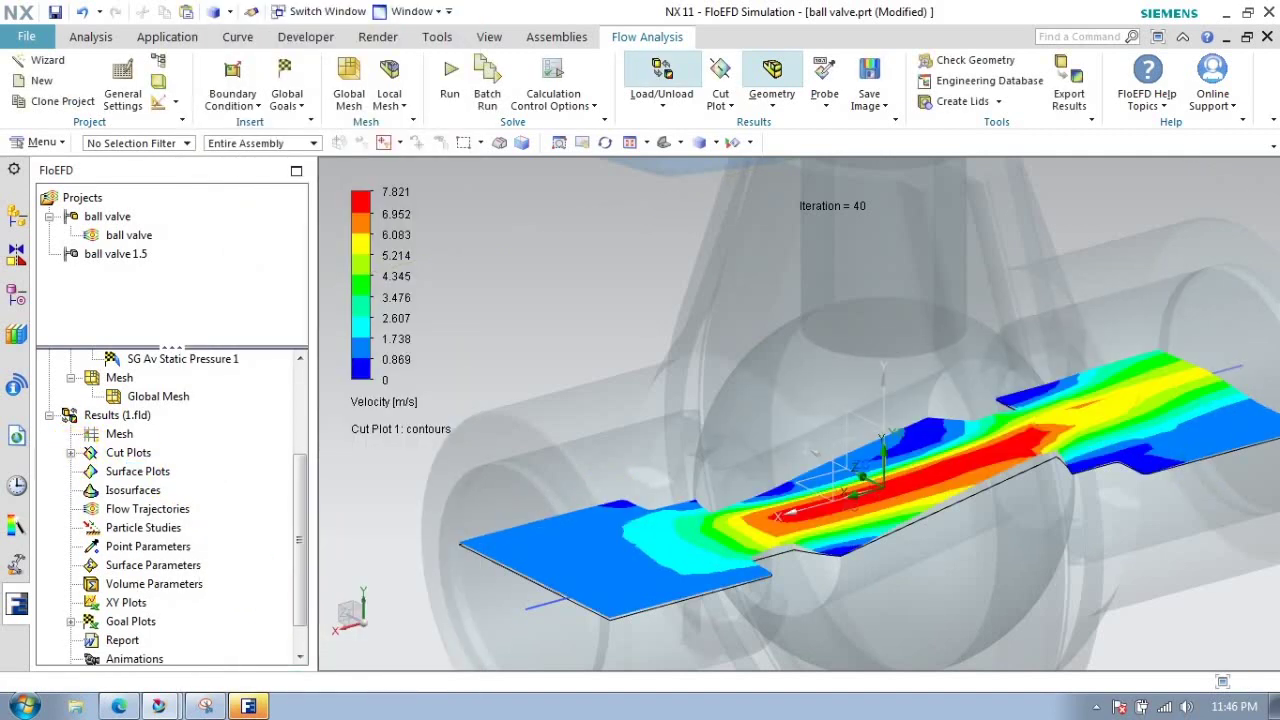
- Hide Cut Plot 1 from the view
click(70, 452)
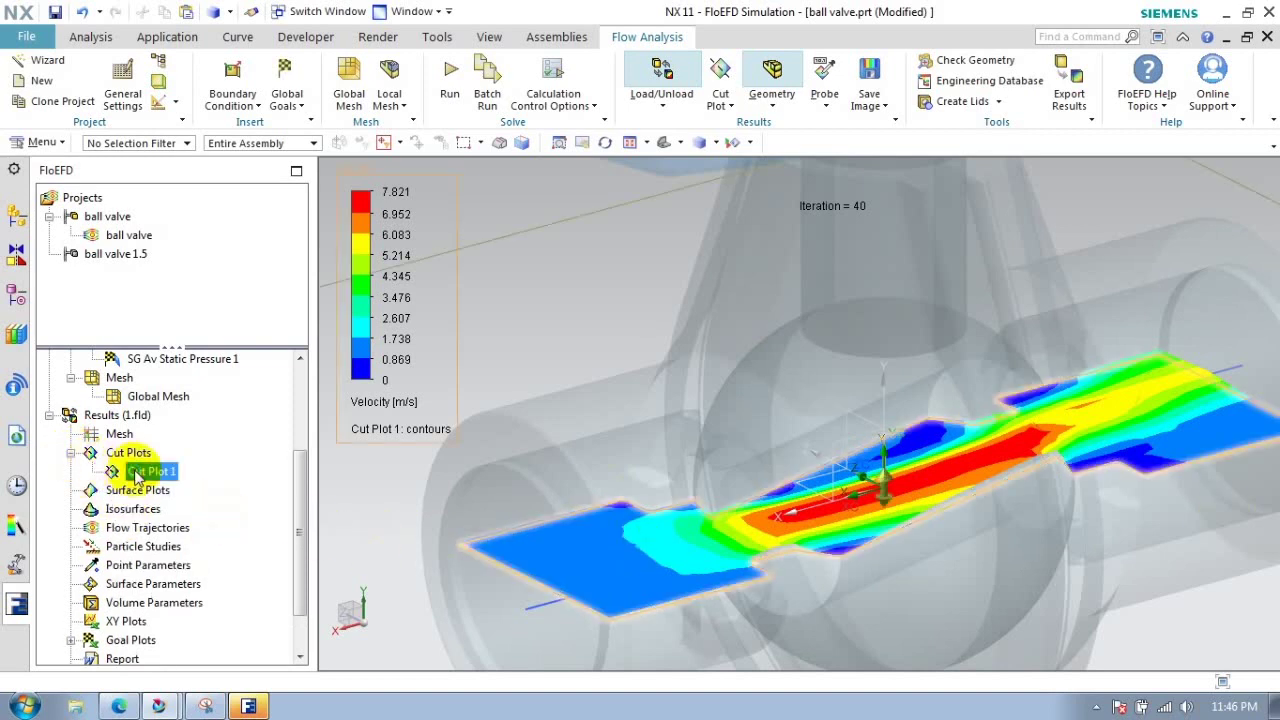
right_click(150, 471)
click(198, 187)
click(70, 452)
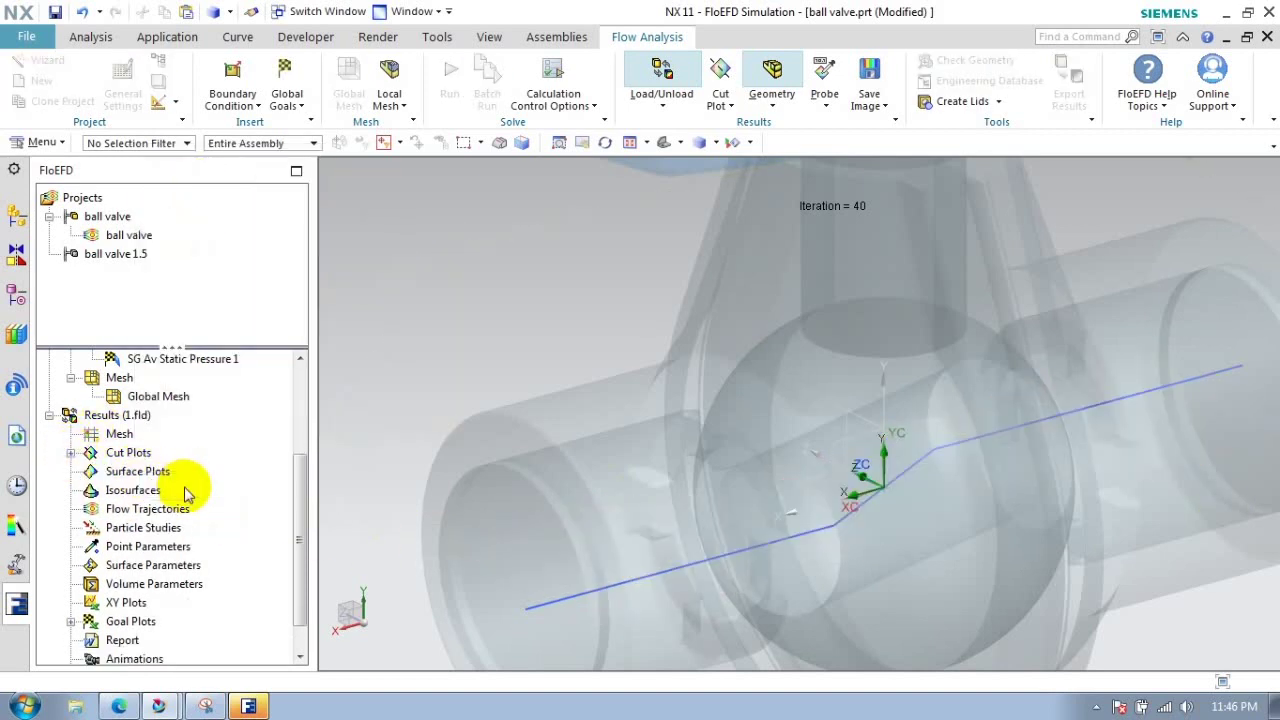
- Create Surface Plot 1 with velocity contours on all faces
double_click(152, 474)
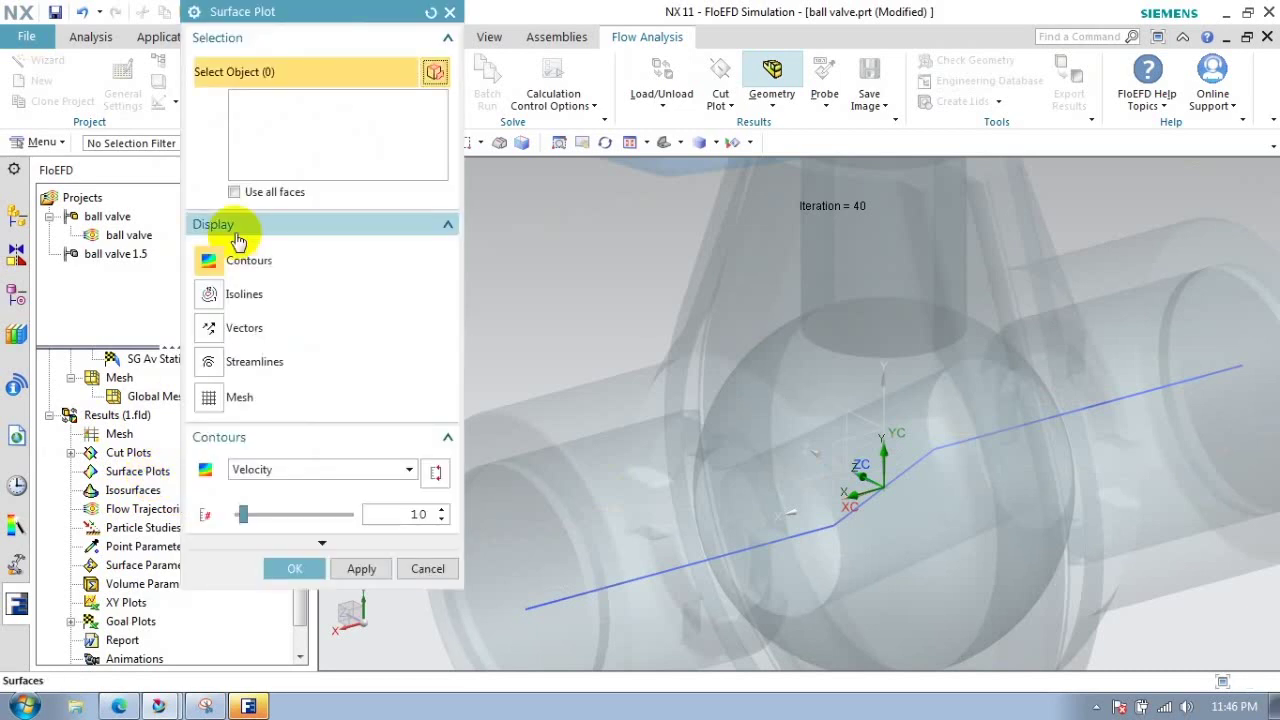
right_click(256, 113)
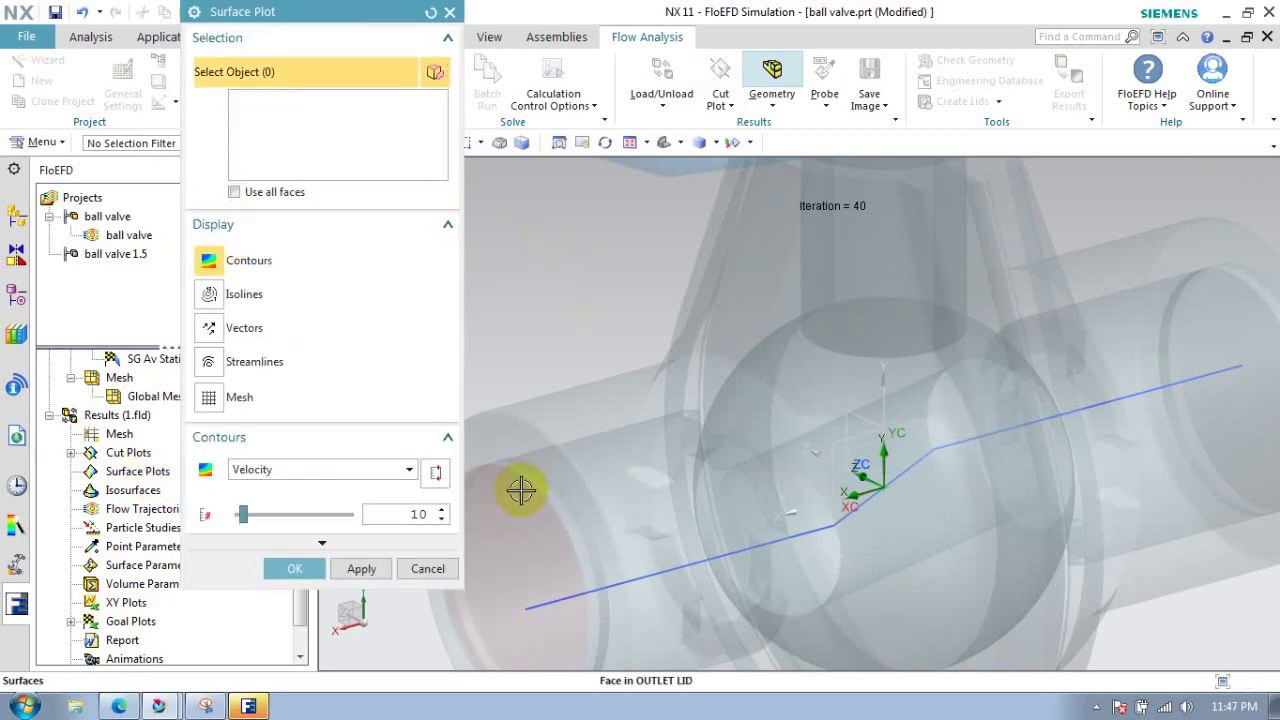
click(256, 195)
click(294, 568)
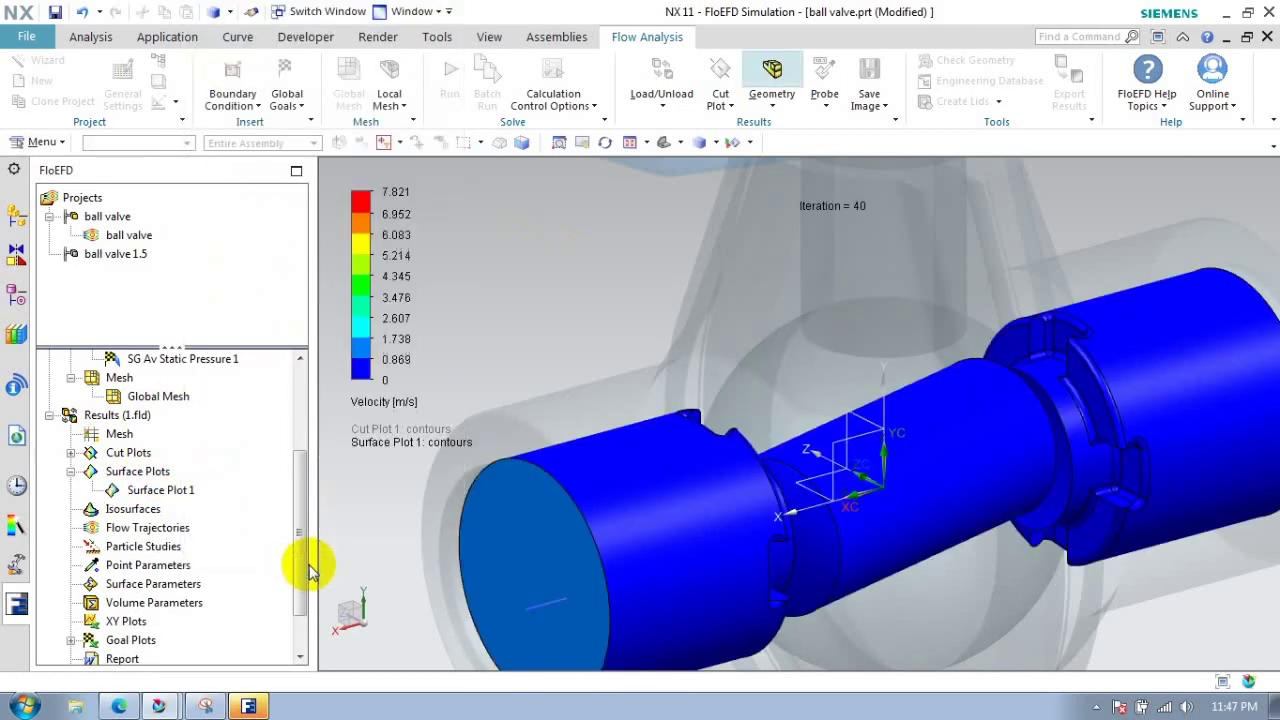
double_click(138, 490)
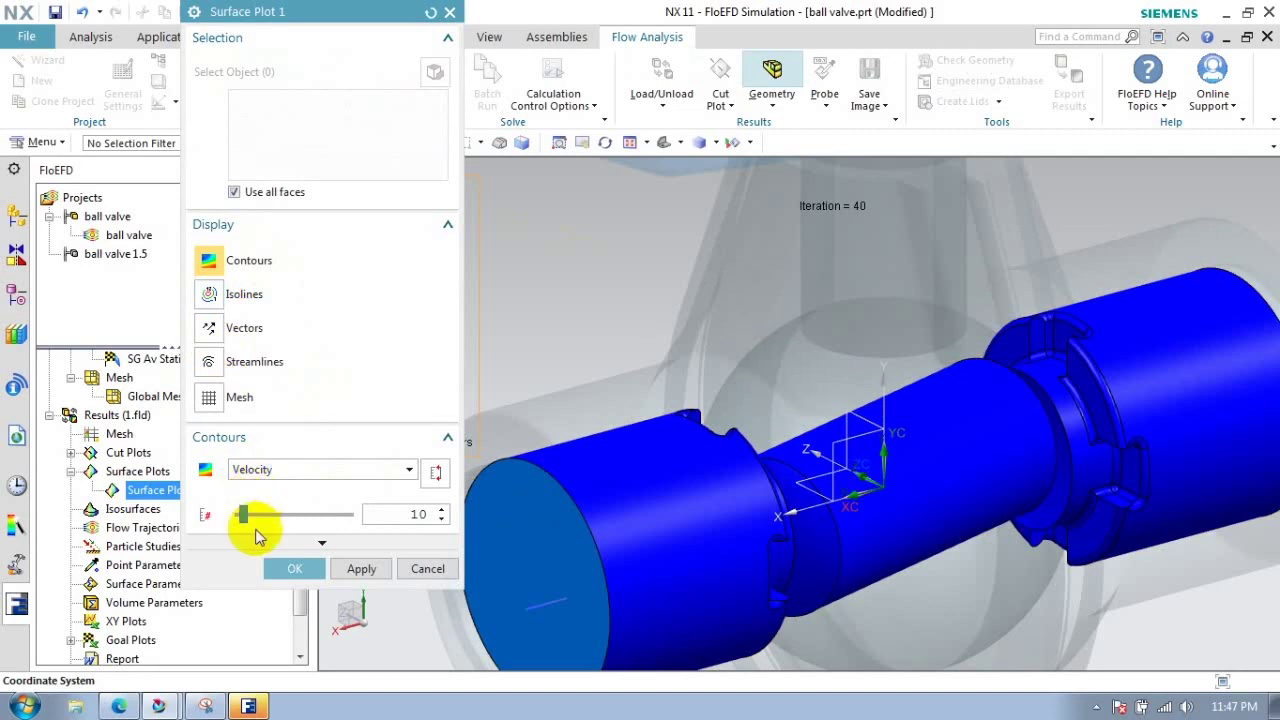
click(361, 568)
click(424, 569)
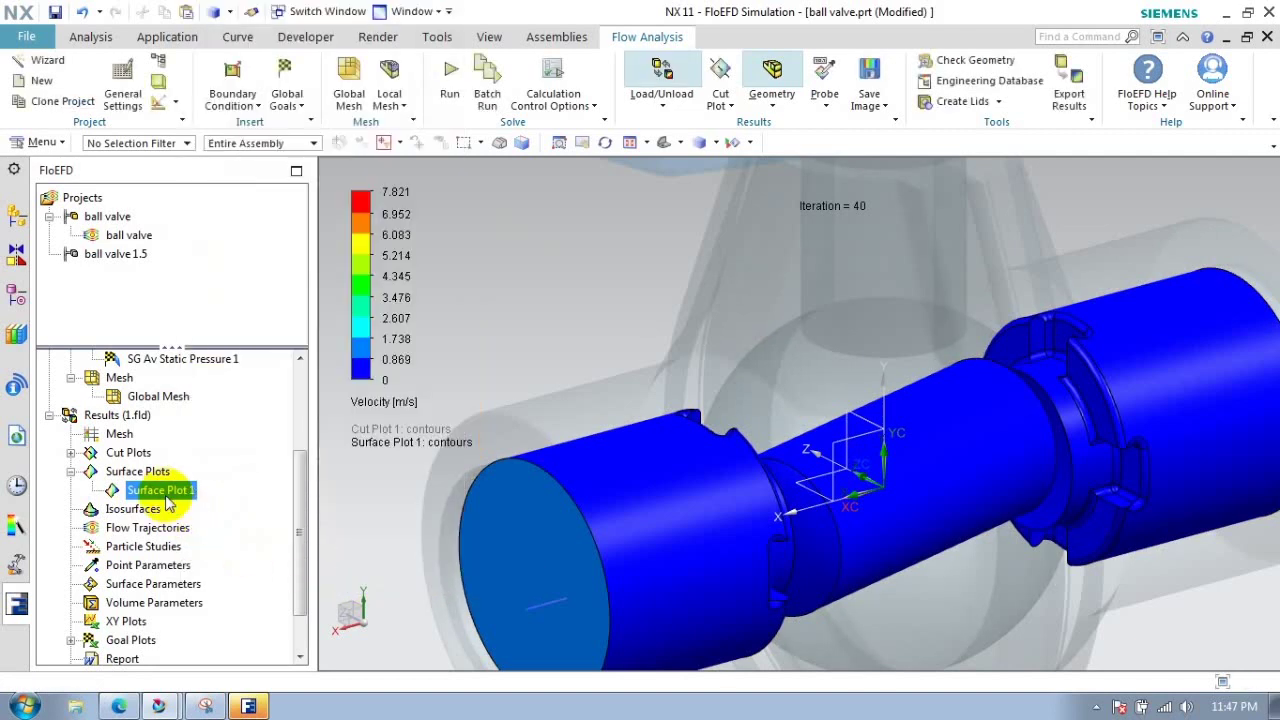
scroll(586, 514, down, 2)
- Hide Surface Plot 1, then show it again on the valve
right_click(170, 490)
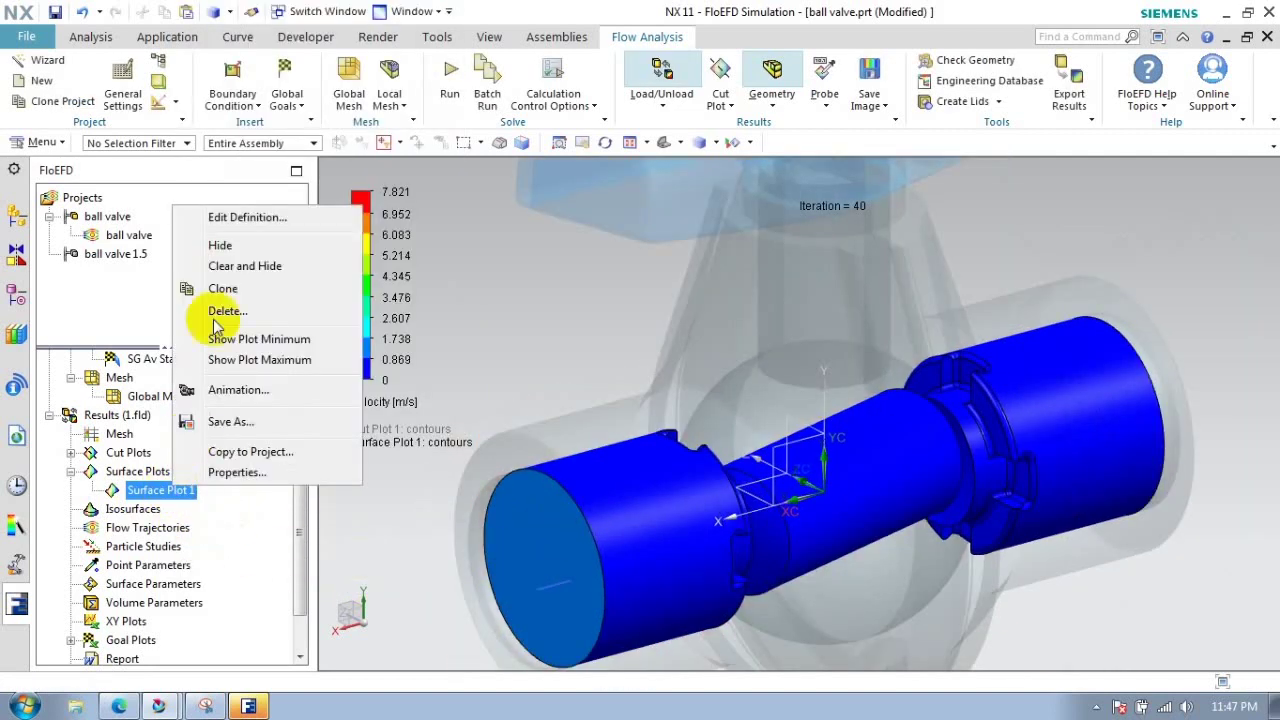
click(220, 245)
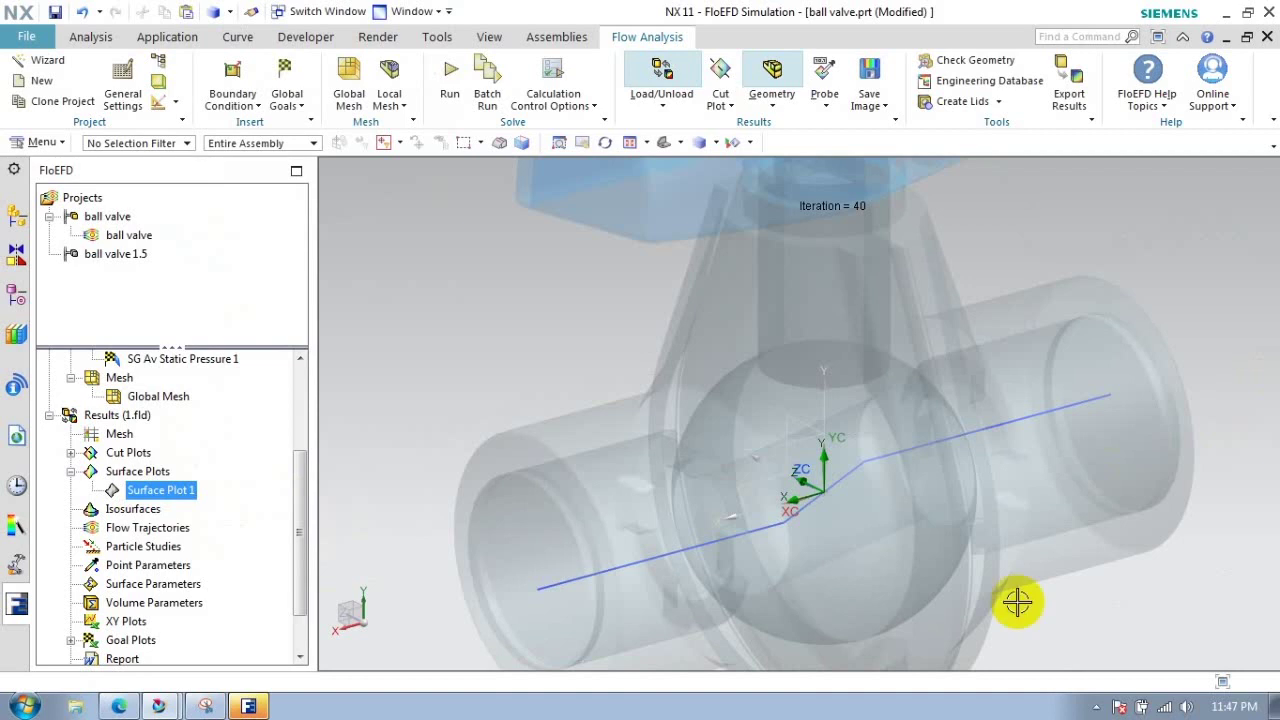
right_click(114, 487)
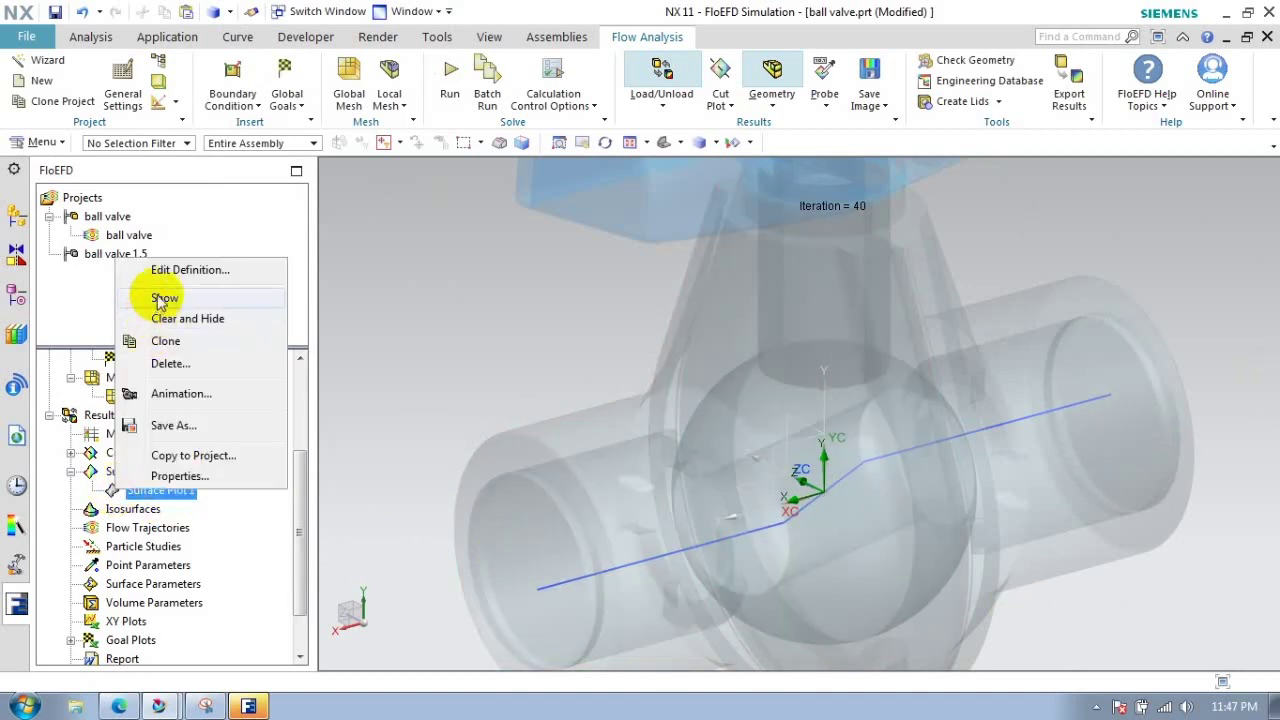
click(160, 300)
right_click(168, 493)
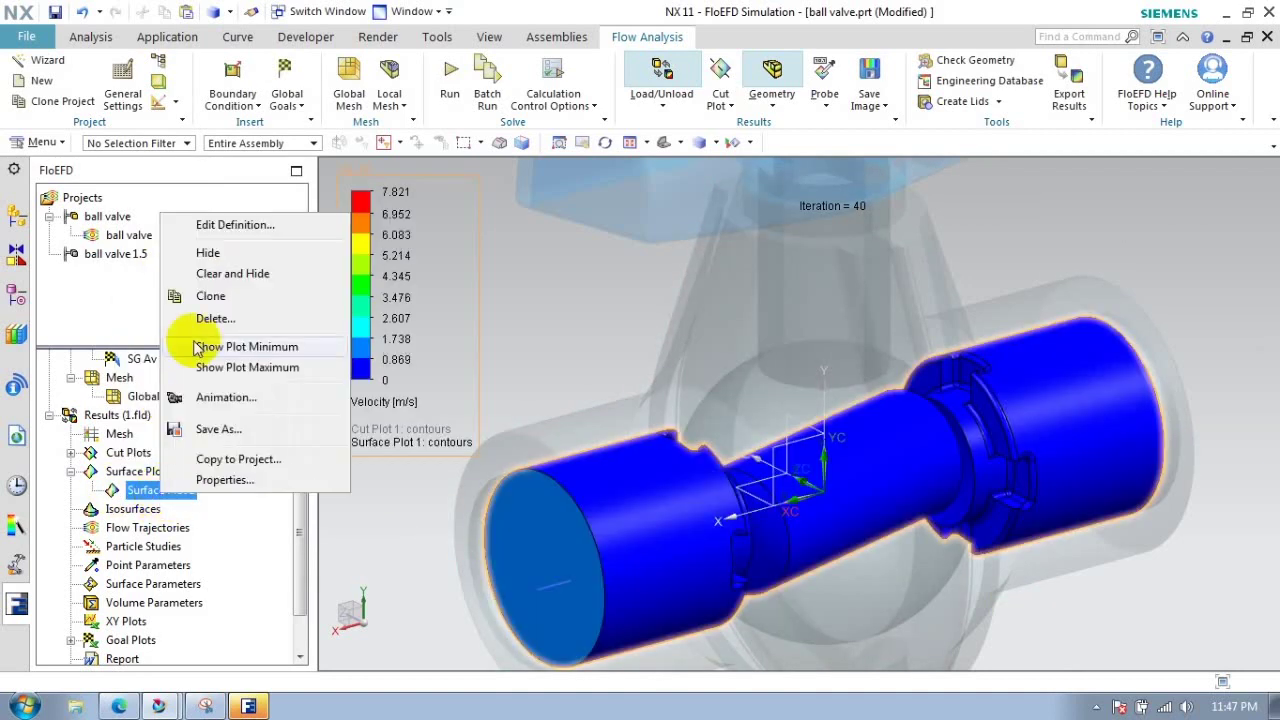
click(232, 273)
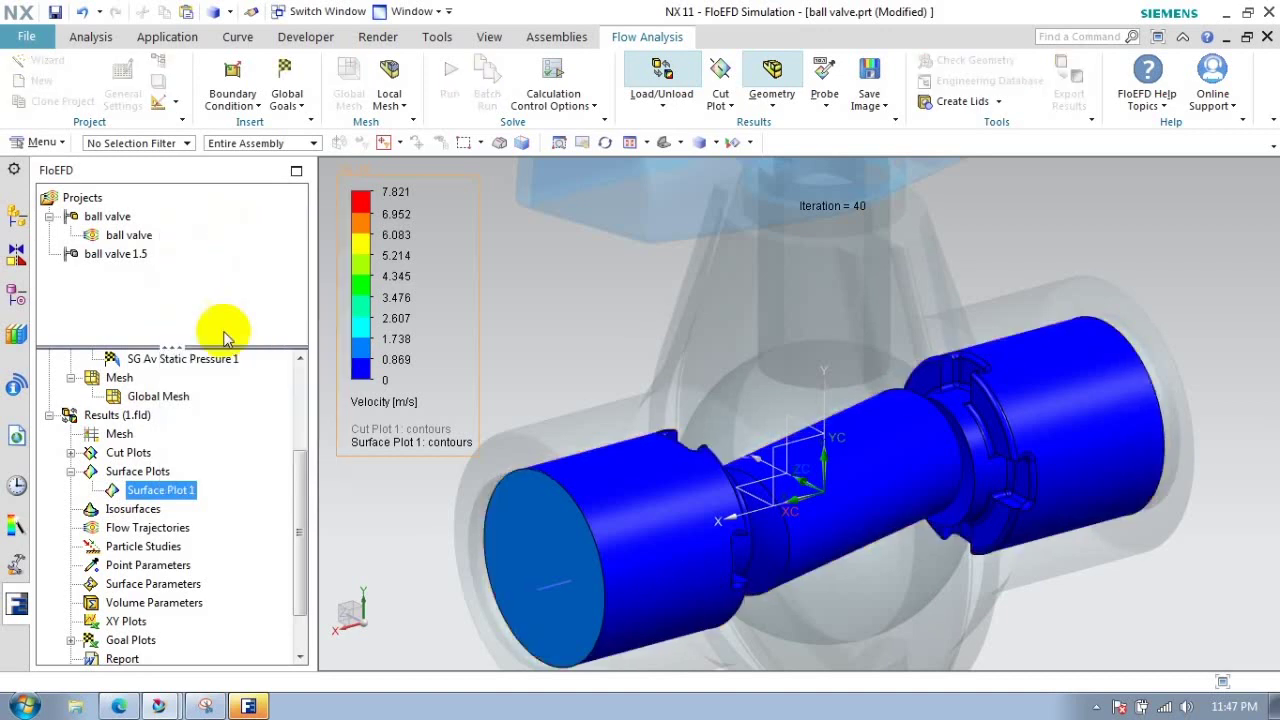
- Switch Surface Plot 1's contours from Velocity to Pressure with more contour levels
double_click(189, 489)
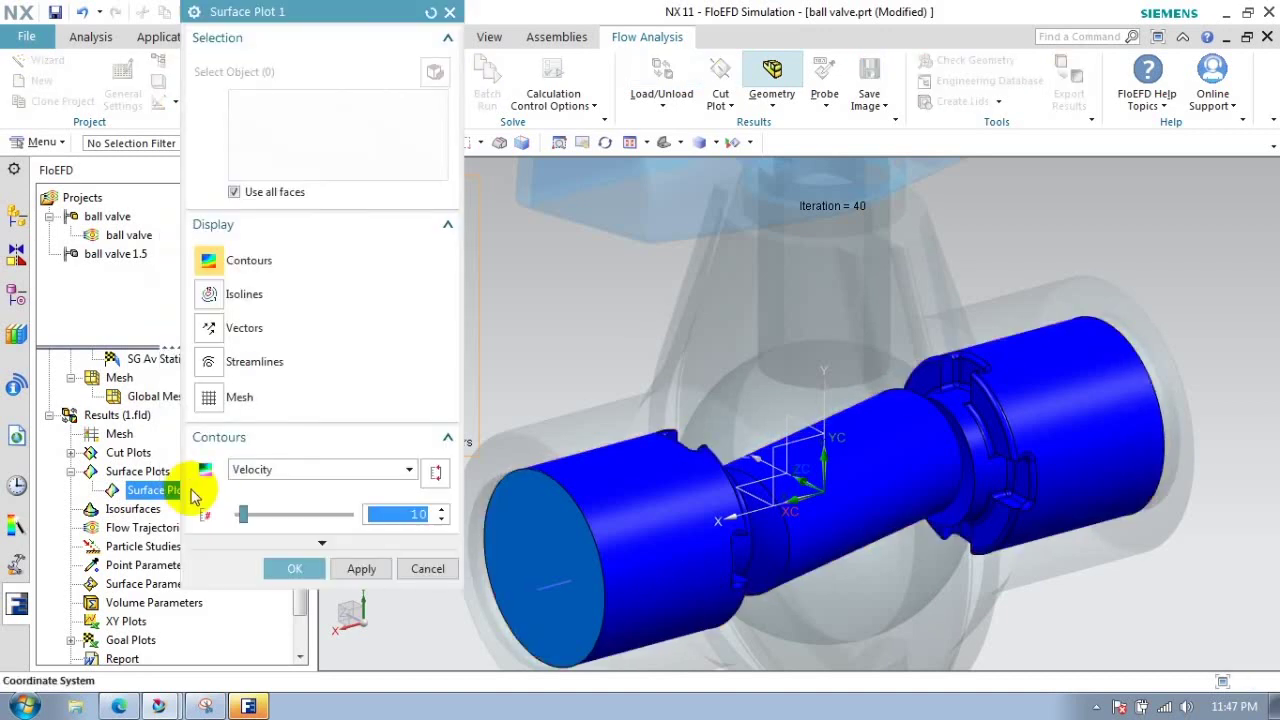
mouse_move(247, 518)
mouse_down()
mouse_move(268, 515)
mouse_move(255, 514)
mouse_up()
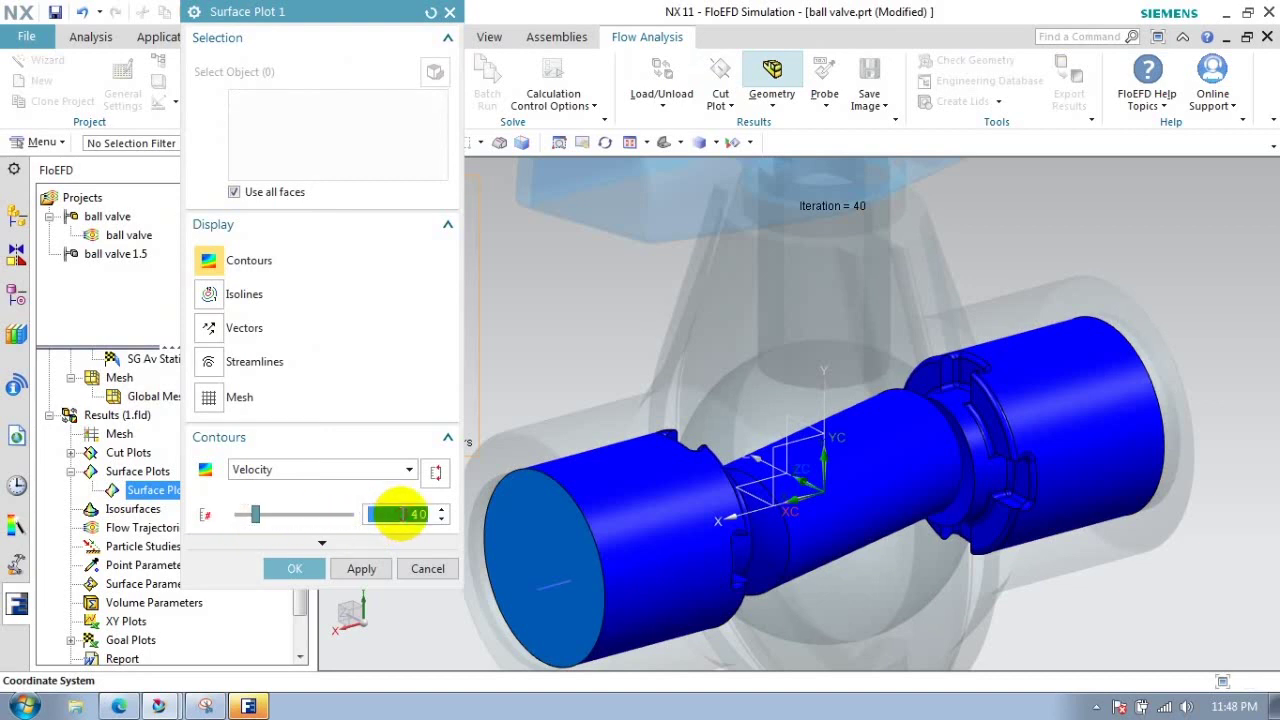
text(10)
click(337, 470)
click(335, 470)
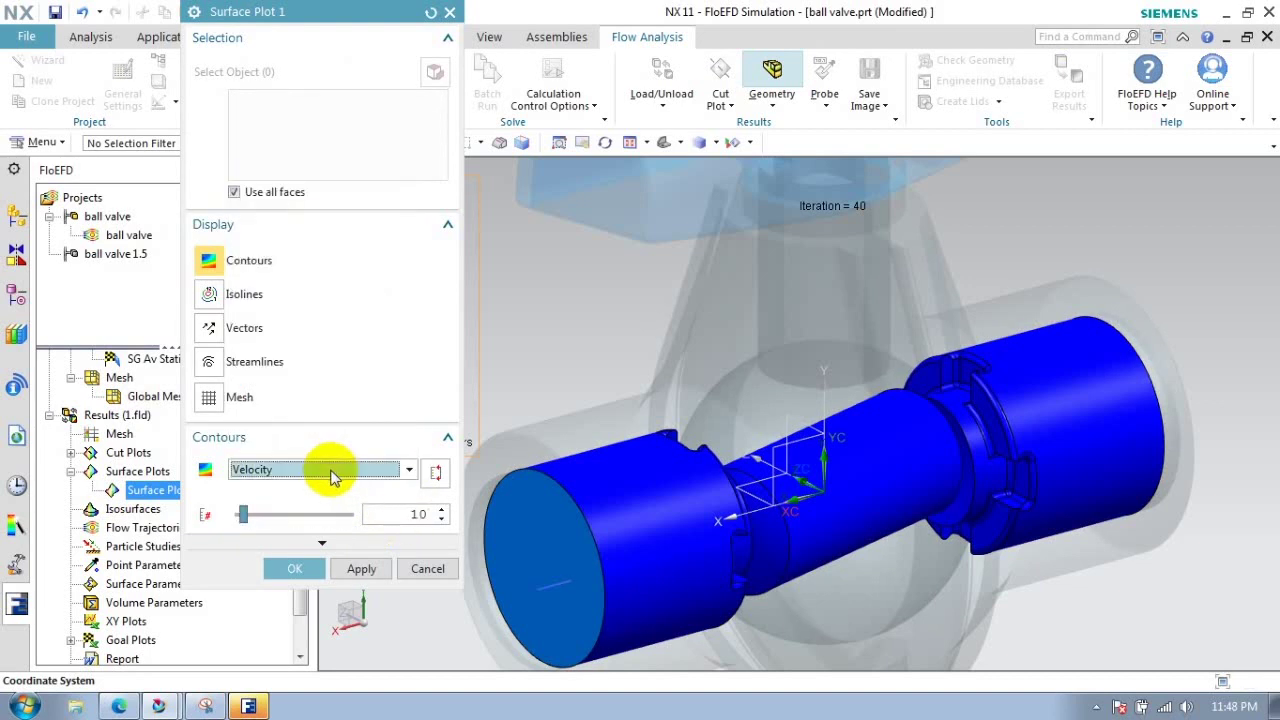
click(297, 470)
scroll(300, 260, up, 3)
click(270, 240)
click(360, 563)
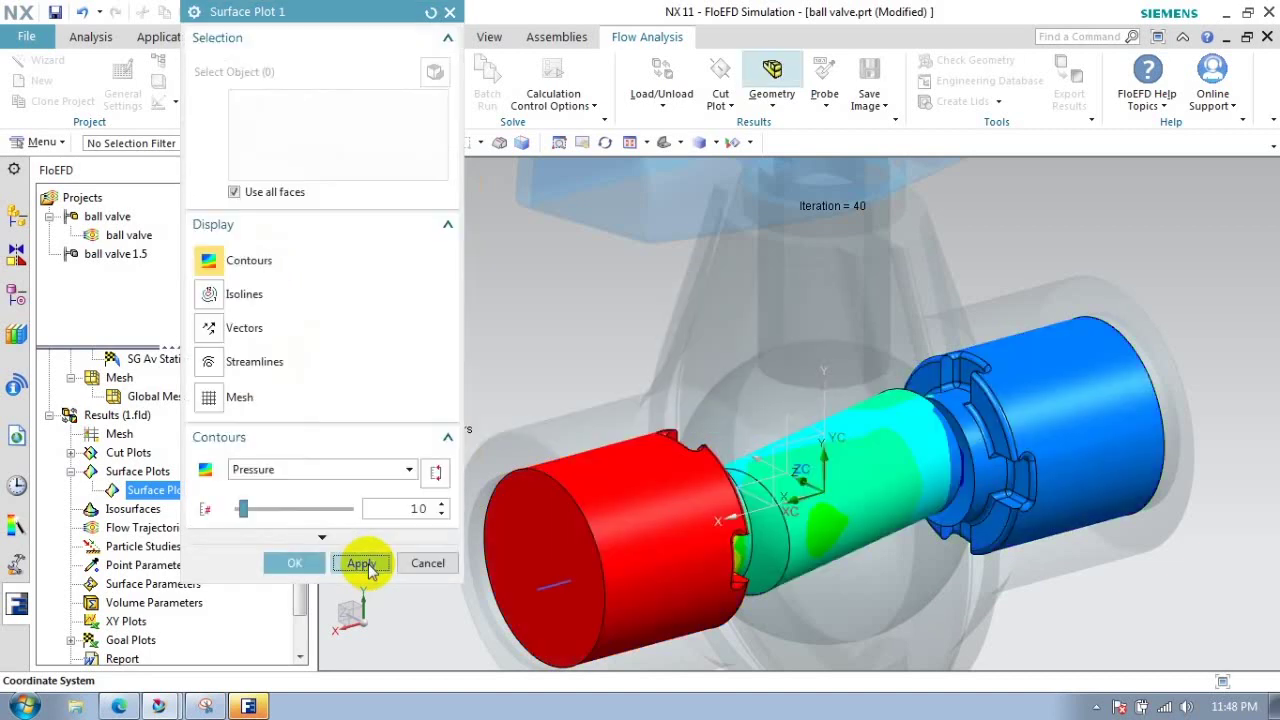
click(295, 563)
- Hide the pressure surface plot and collapse the Surface Plots group
right_click(145, 490)
click(195, 250)
click(70, 472)
click(145, 509)
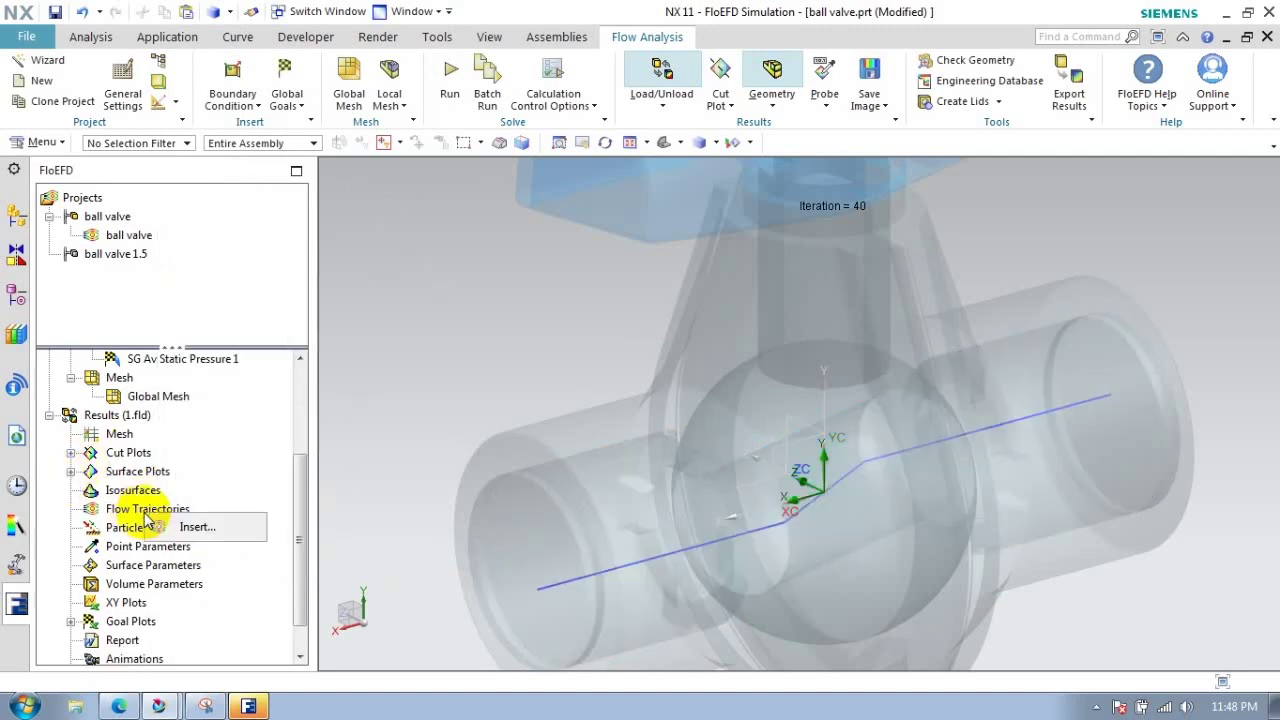
- Insert pressure-coloured flow trajectories from the outlet lid face as 0.0005 m pipes, 50 points
click(192, 530)
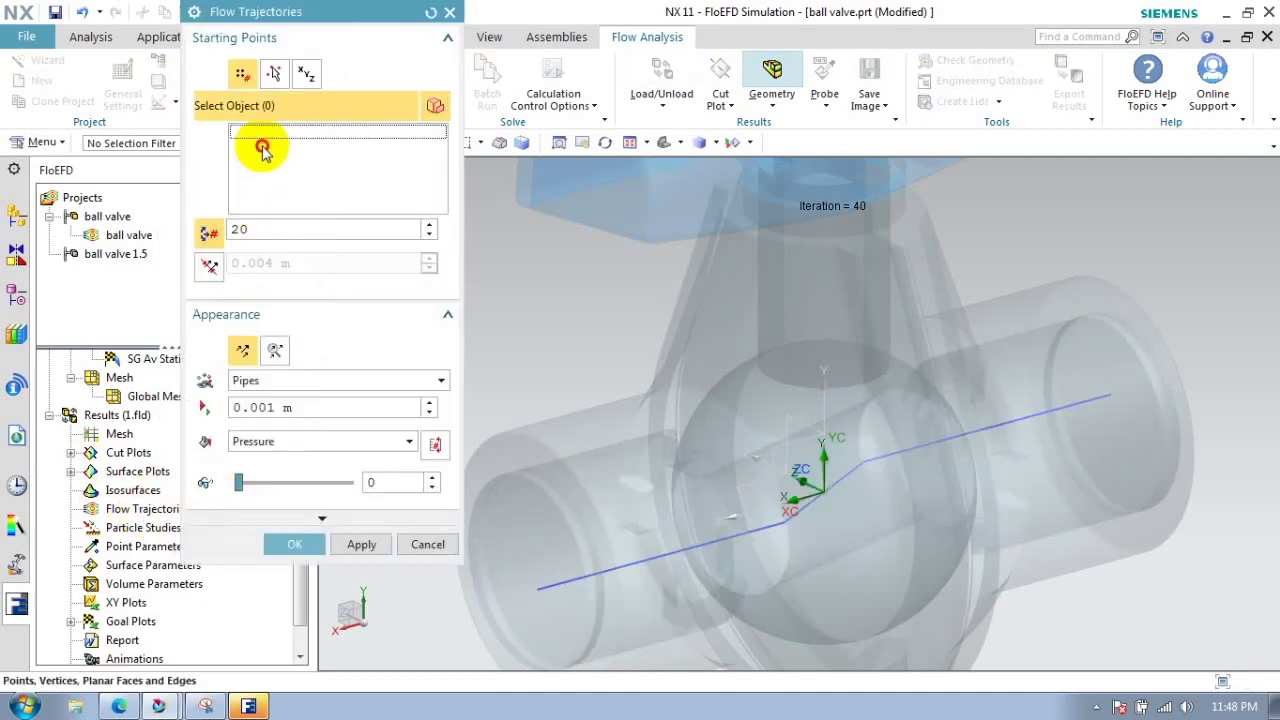
click(540, 545)
shift+click(531, 543)
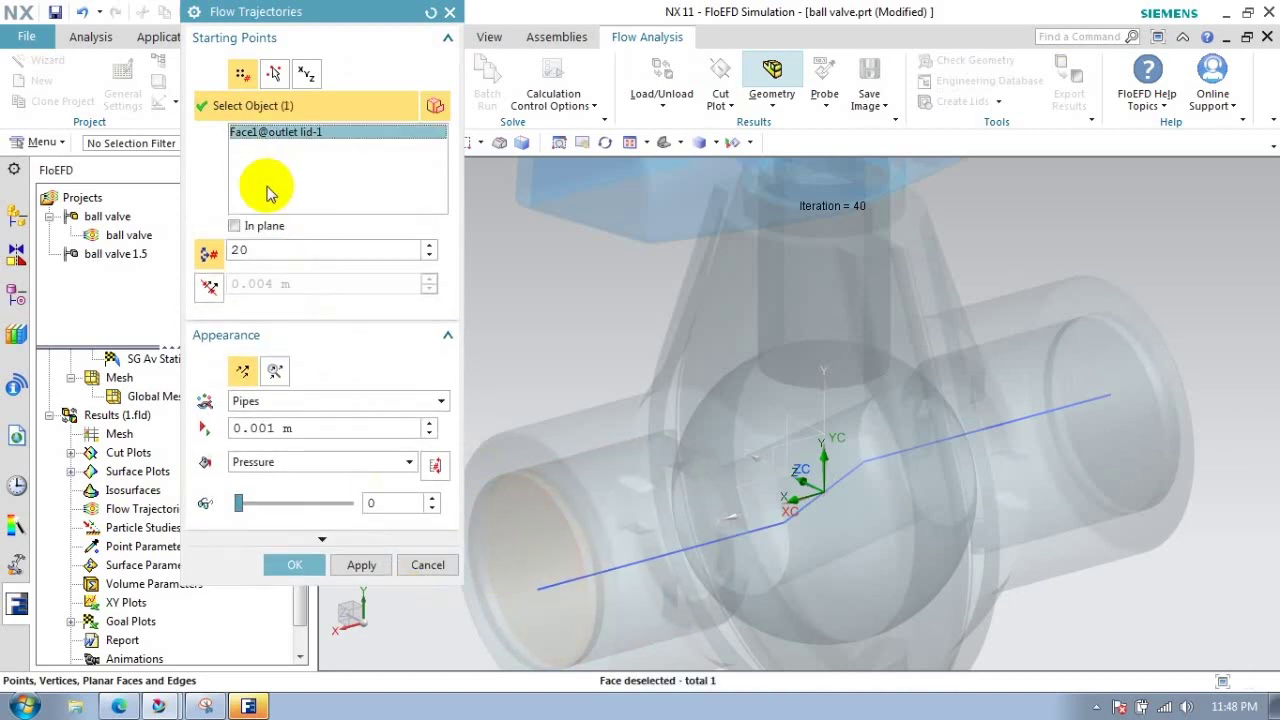
click(361, 565)
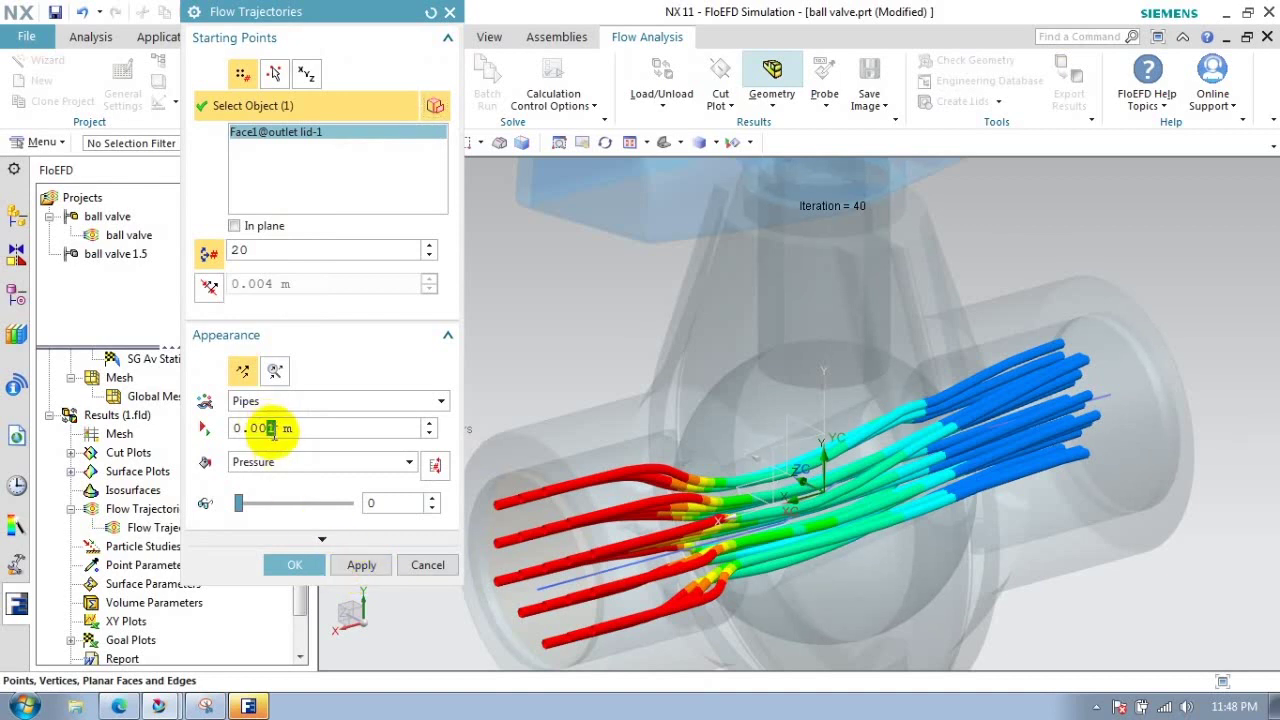
text(05)
click(360, 564)
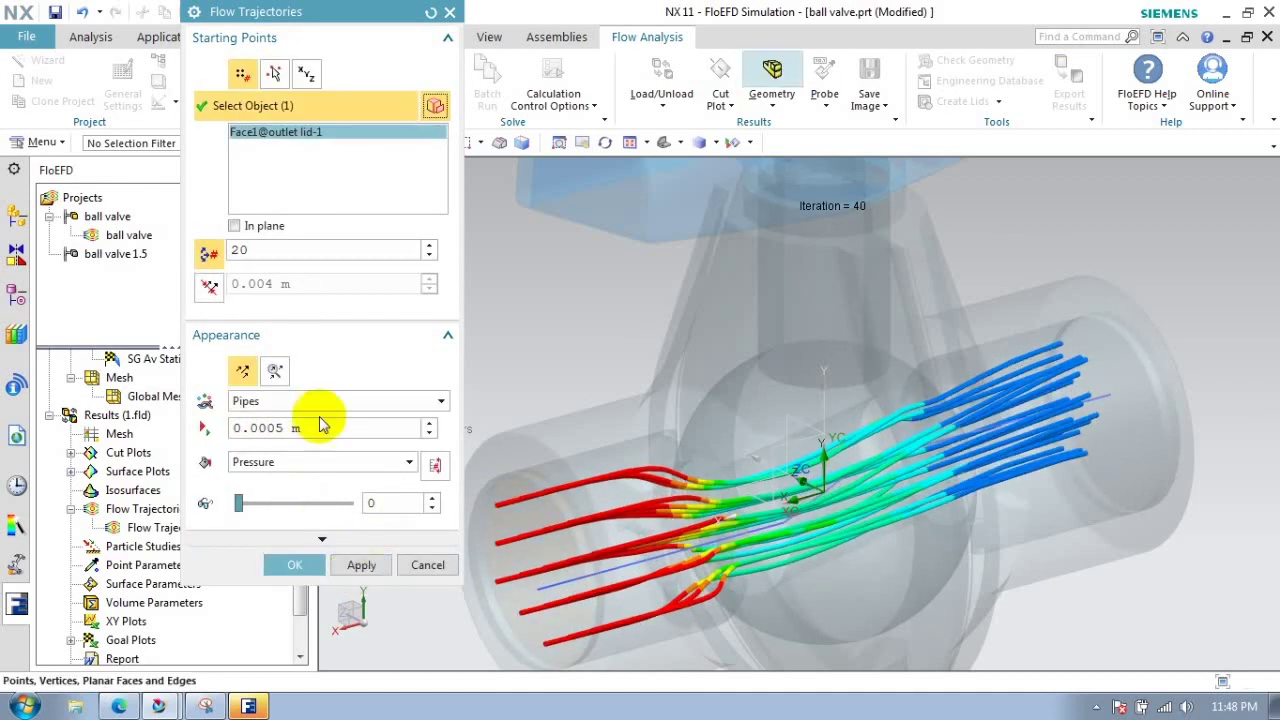
double_click(265, 249)
click(360, 564)
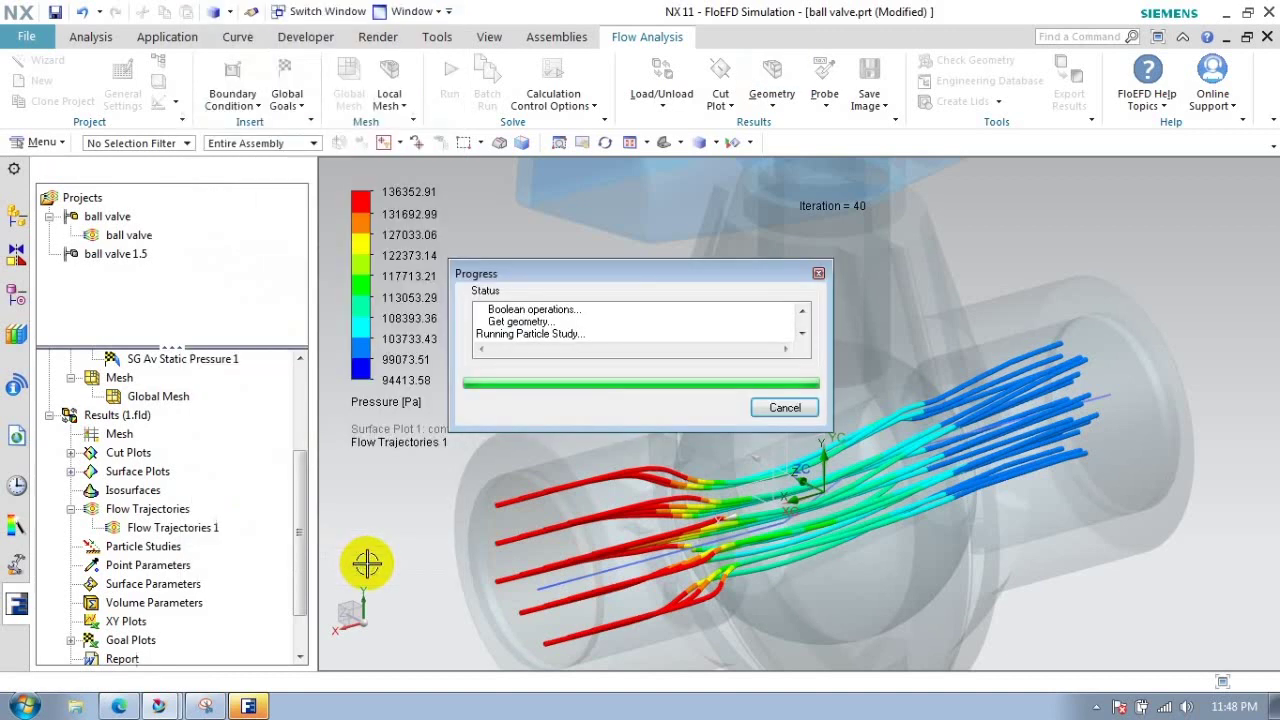
click(427, 565)
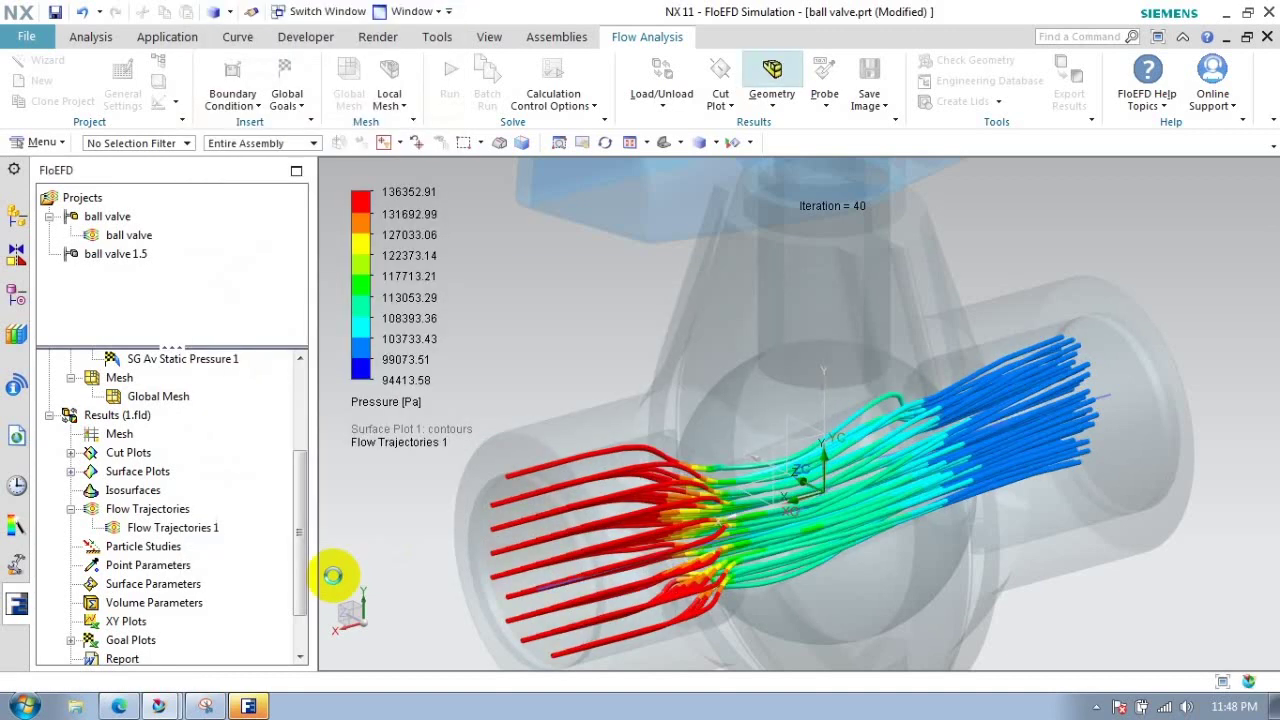
- Hide Flow Trajectories 1 from the valve view
click(137, 530)
right_click(137, 530)
click(189, 286)
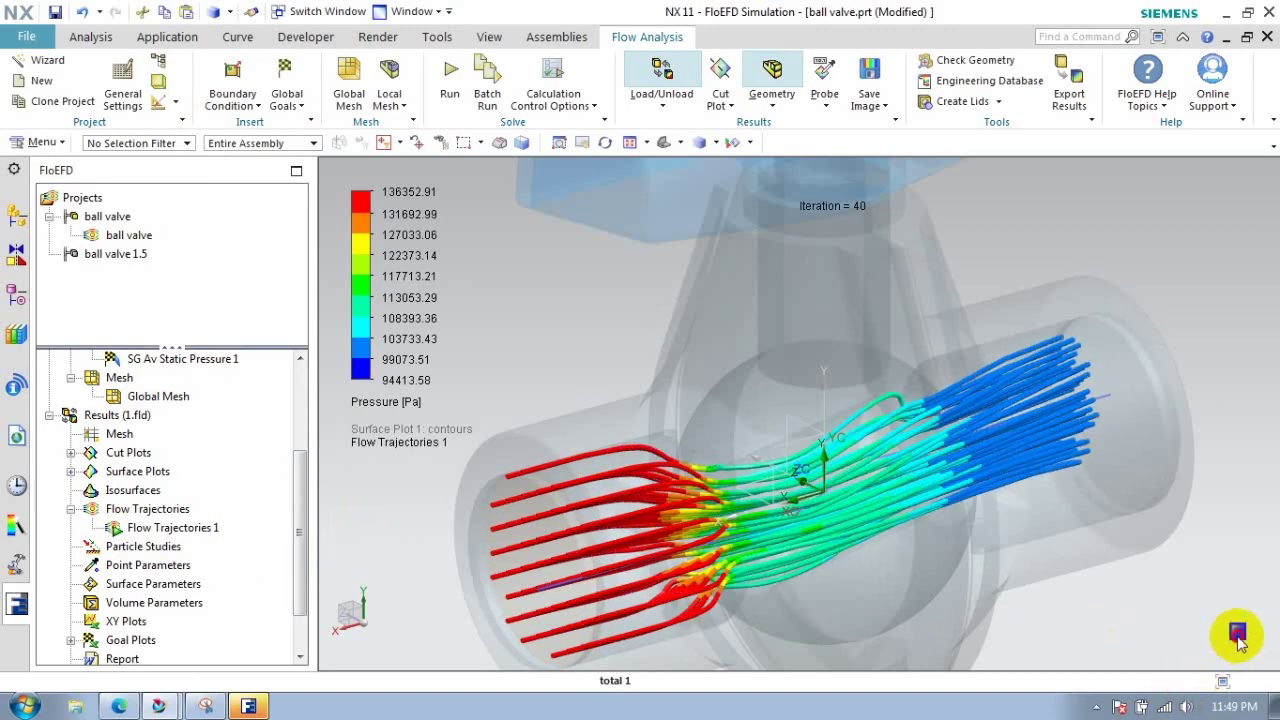
right_click(230, 524)
click(250, 298)
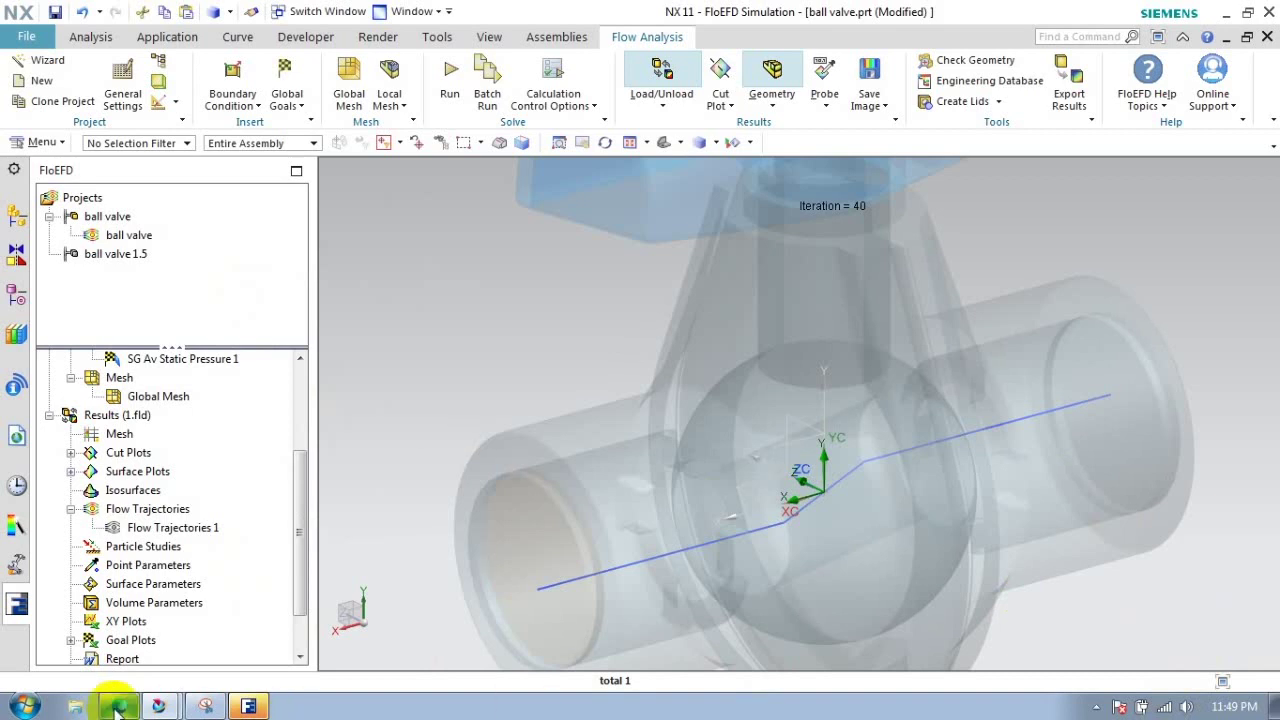
- Create XY Plot 1 of Velocity along SKETCH_000 and display its graph
click(173, 638)
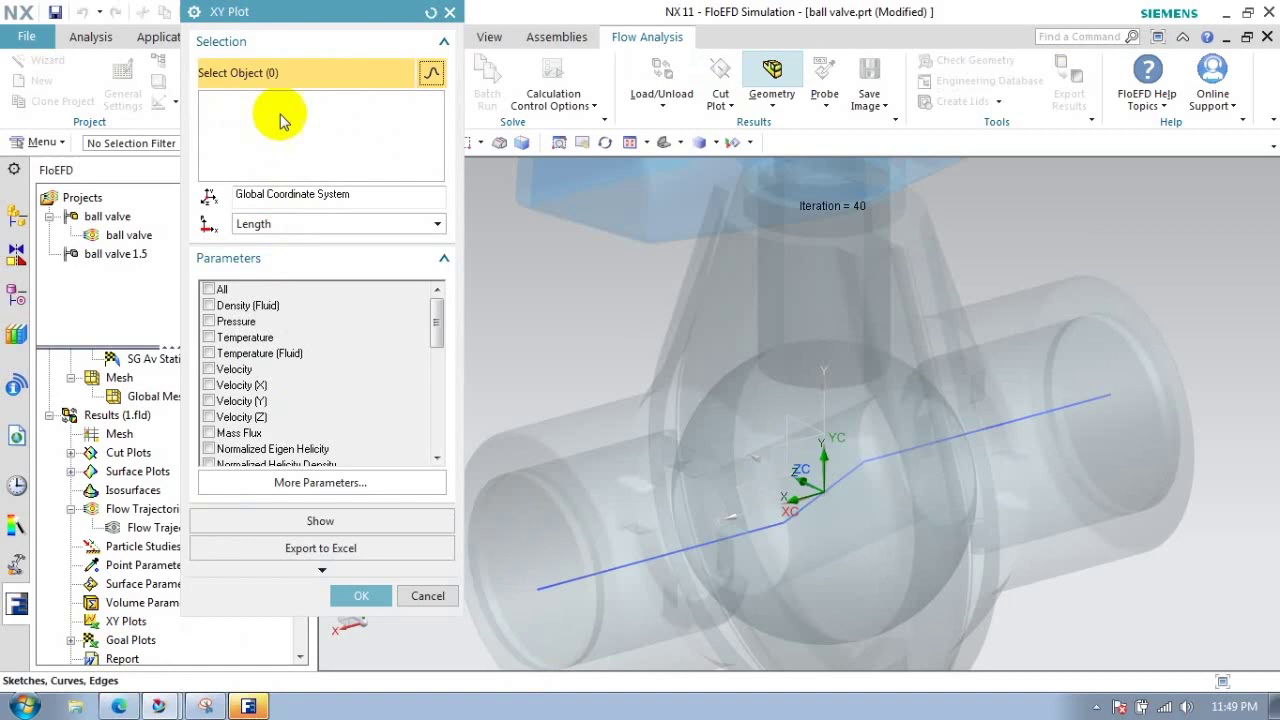
click(567, 586)
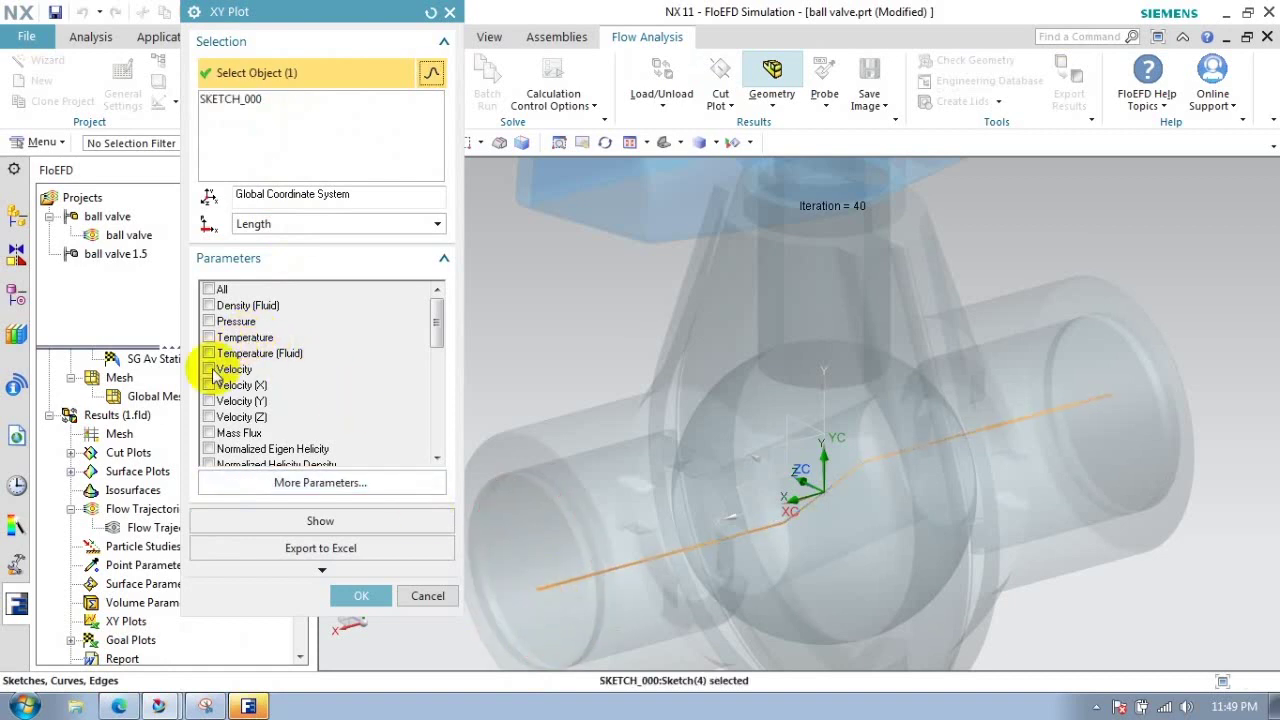
click(212, 370)
click(361, 595)
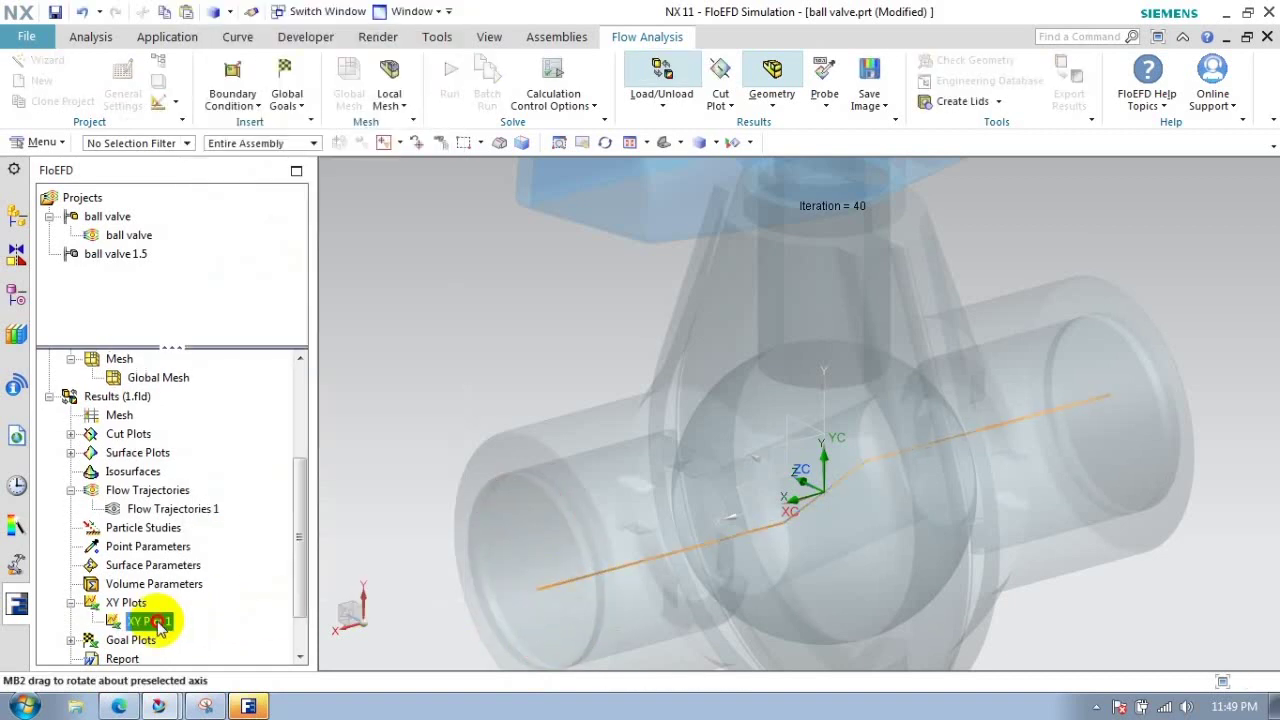
double_click(152, 622)
click(320, 520)
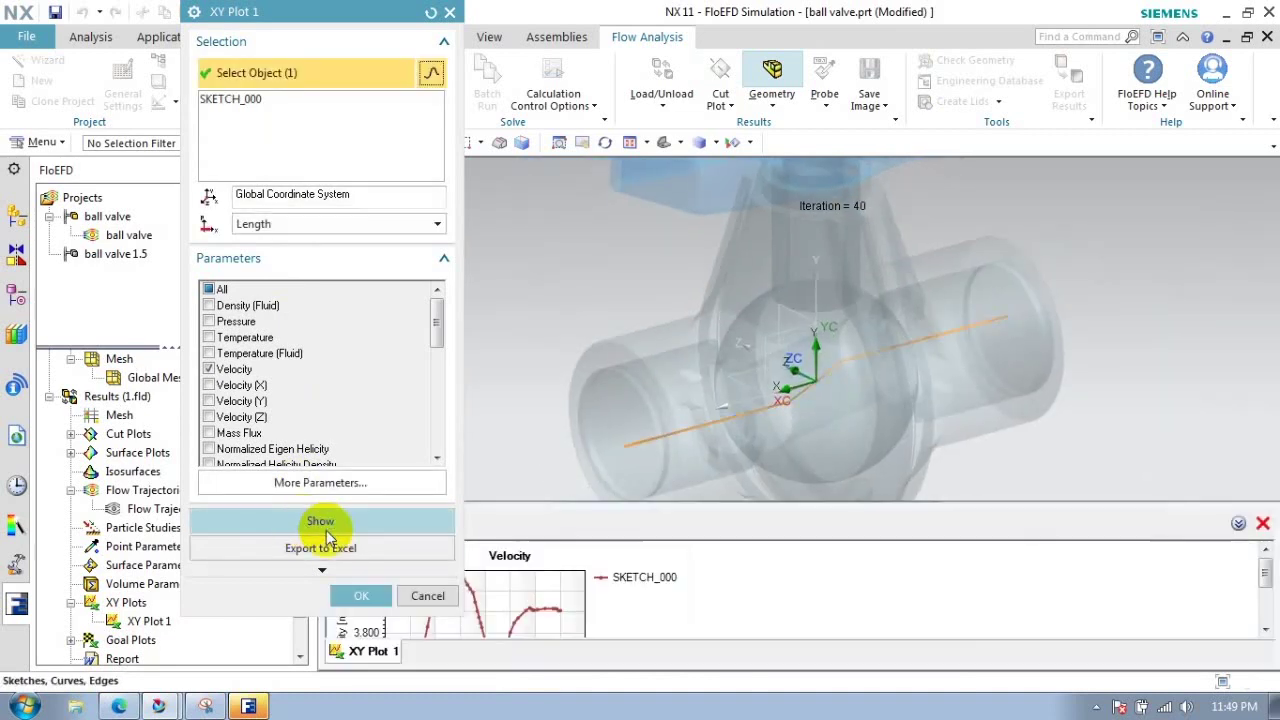
mouse_move(663, 510)
mouse_down()
mouse_move(649, 187)
mouse_move(646, 563)
mouse_up()
- Change XY Plot 1 to chart Pressure along the sketch over 0–0.07 m, then close it
click(209, 369)
click(209, 321)
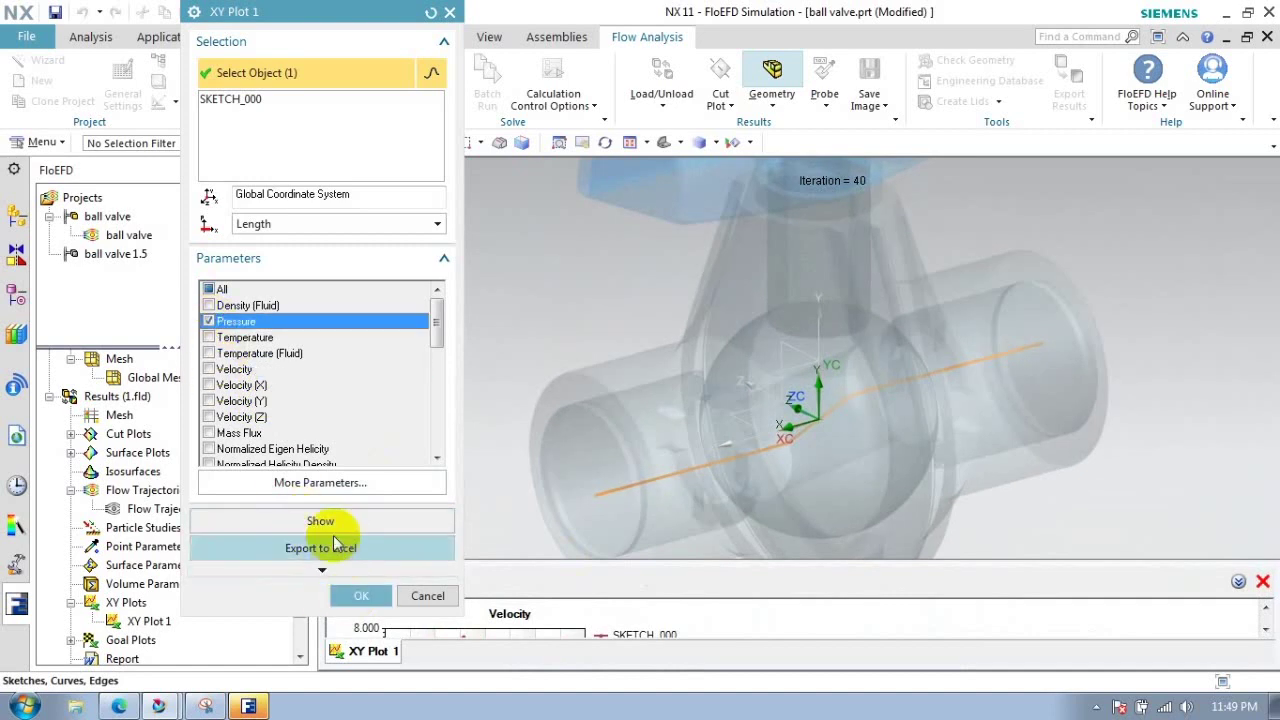
drag(585, 565, 611, 582)
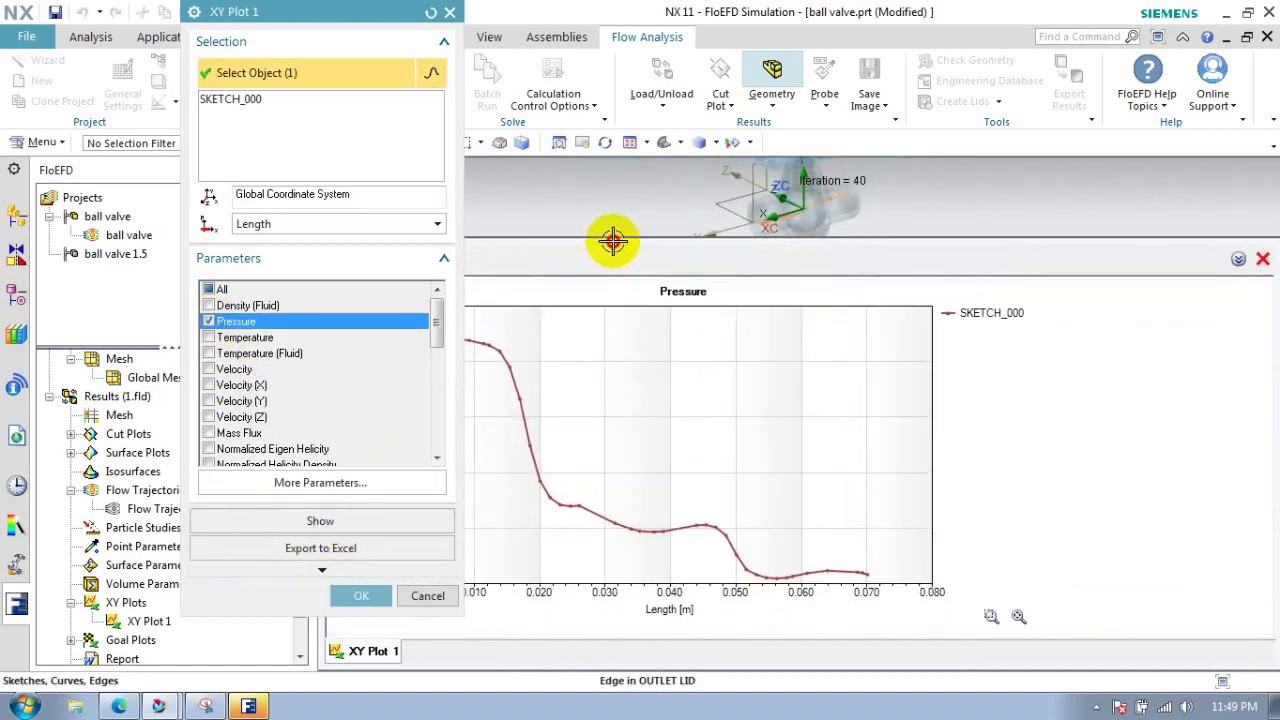
click(423, 595)
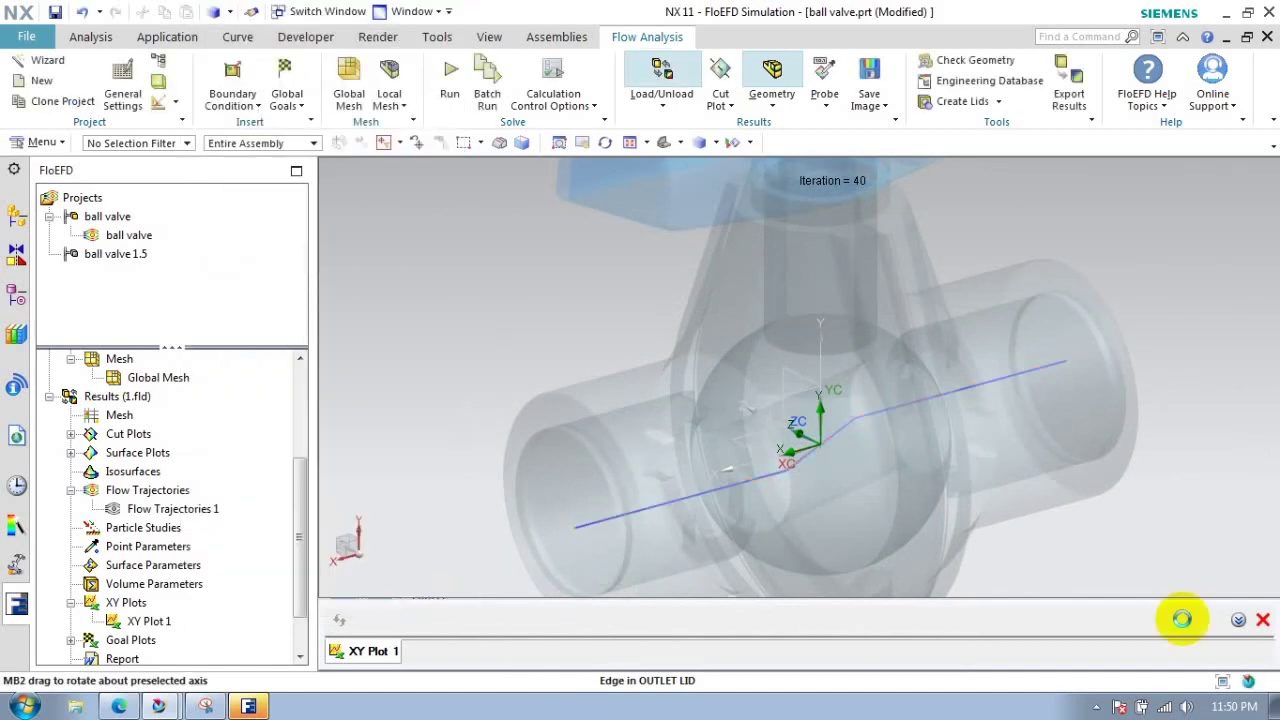
click(1258, 611)
scroll(171, 525, down, 1)
scroll(728, 443, down, 3)
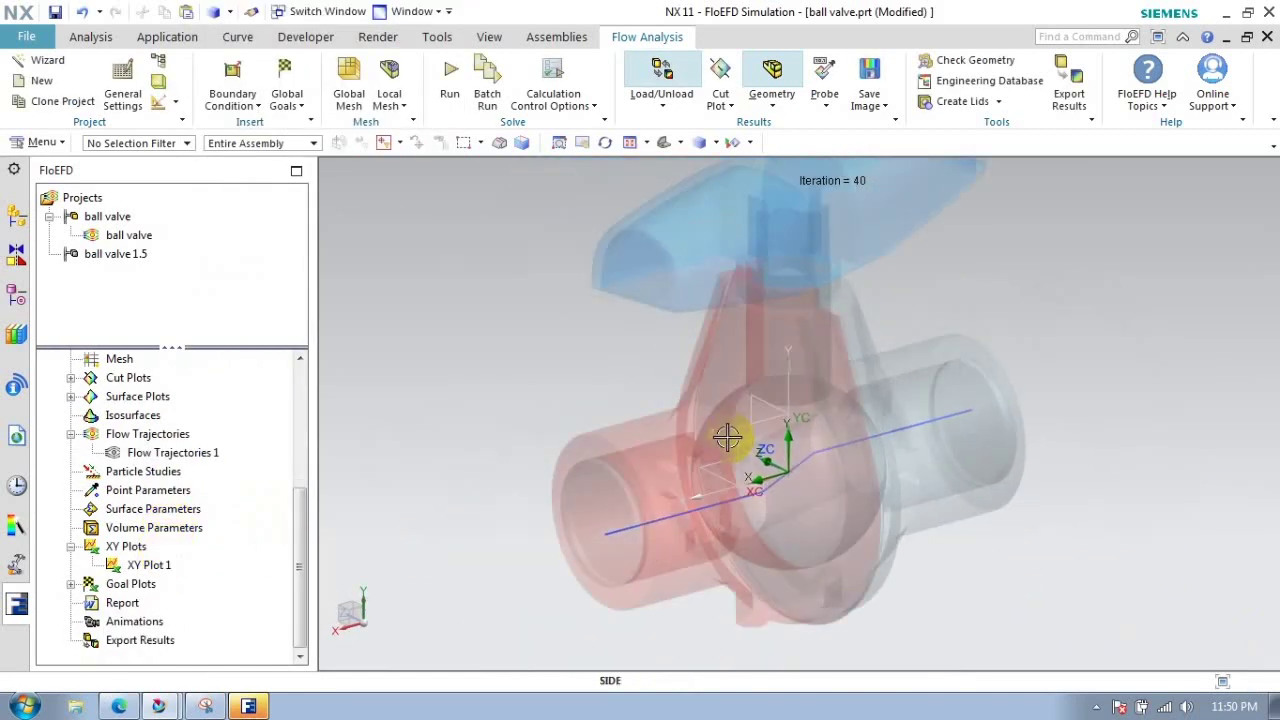
right_click(117, 458)
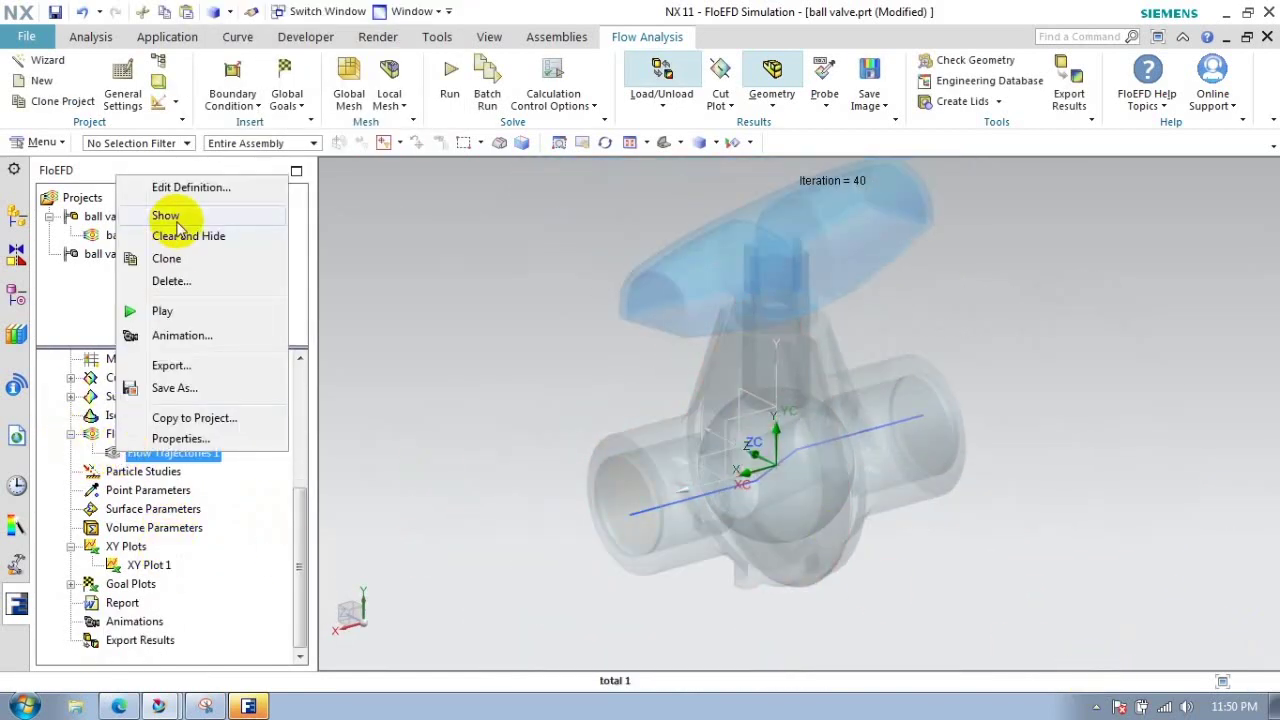